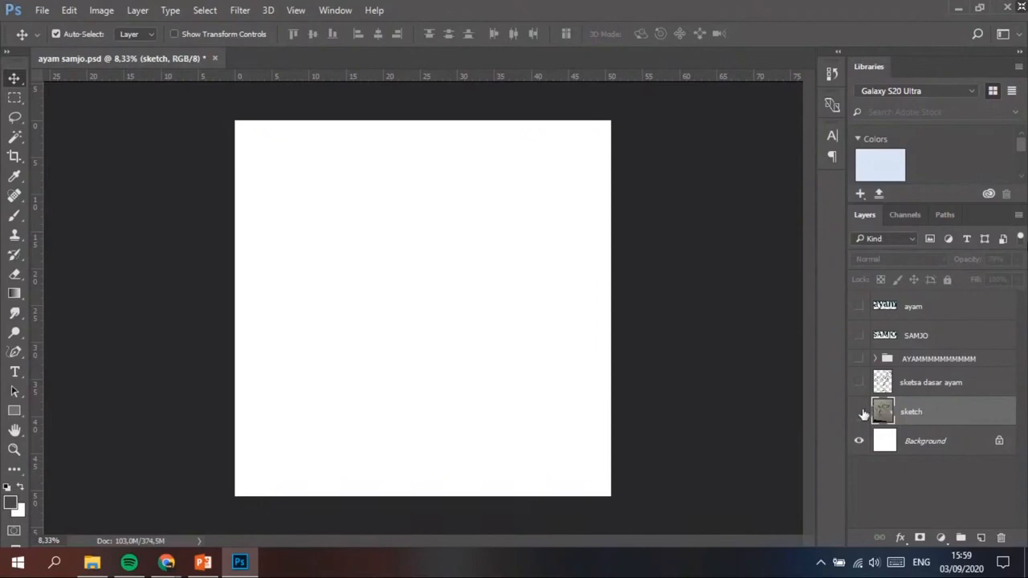
Make the sketch layer visible and examine the pencil drawing of the chicken and lettering up close
{"action": "left_click", "coordinate": [860, 413]}
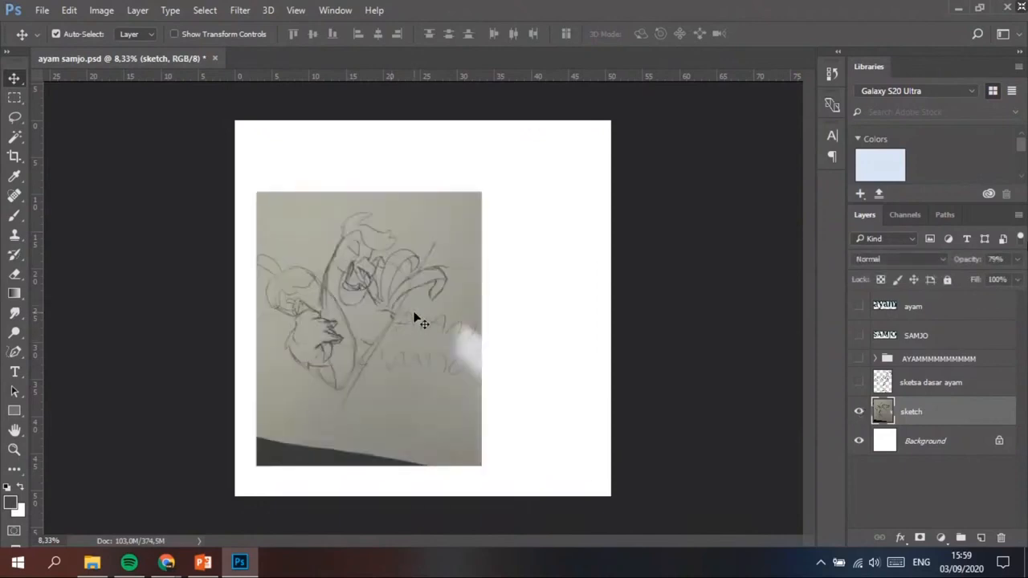
{"action": "key", "text": "ctrl"}
{"action": "key", "text": "ctrl+plus"}
{"action": "key", "text": "ctrl+plus"}
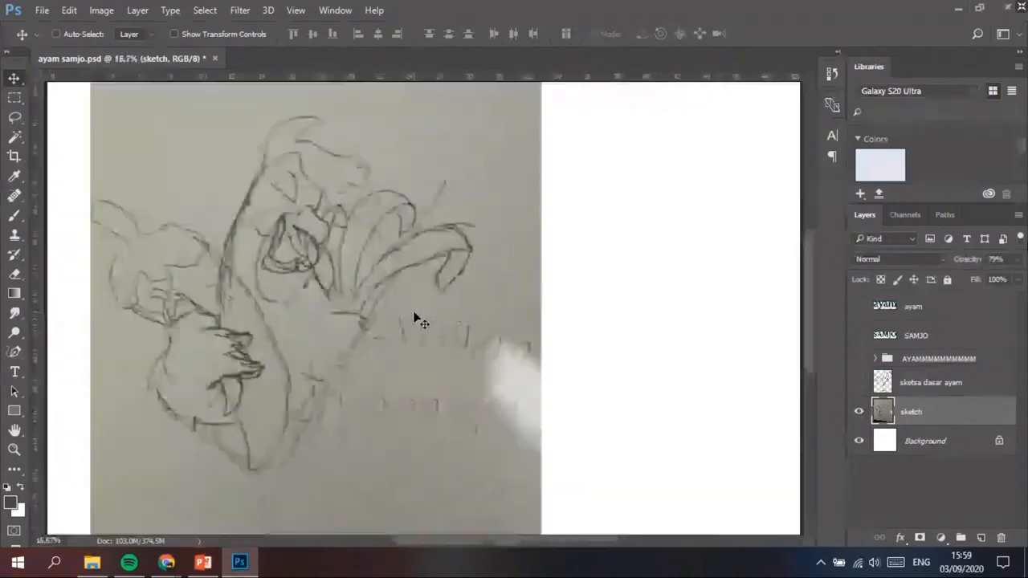
{"action": "left_click", "coordinate": [162, 566]}
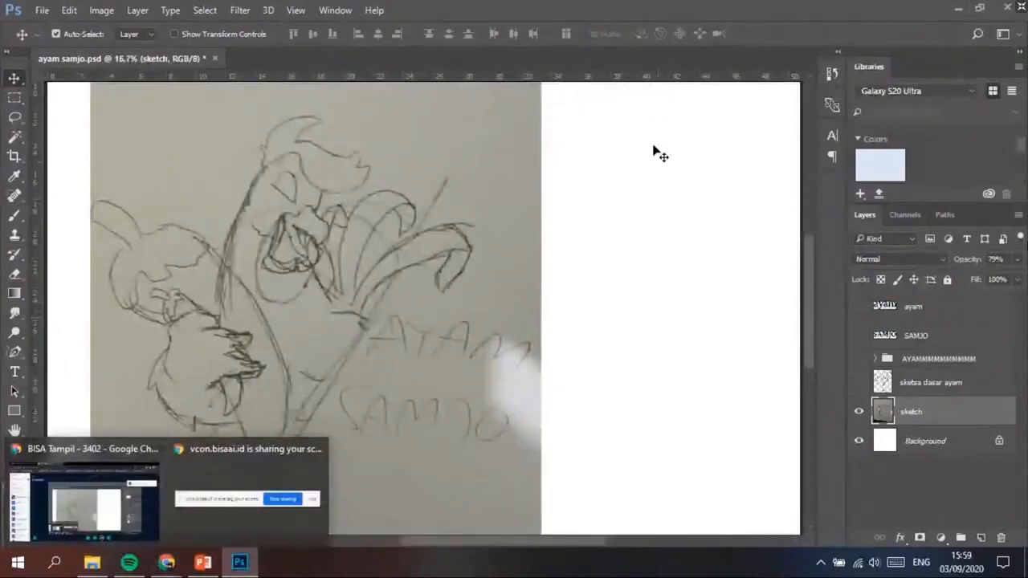
{"action": "scroll", "coordinate": [404, 345], "scroll_direction": "up", "scroll_amount": 2}
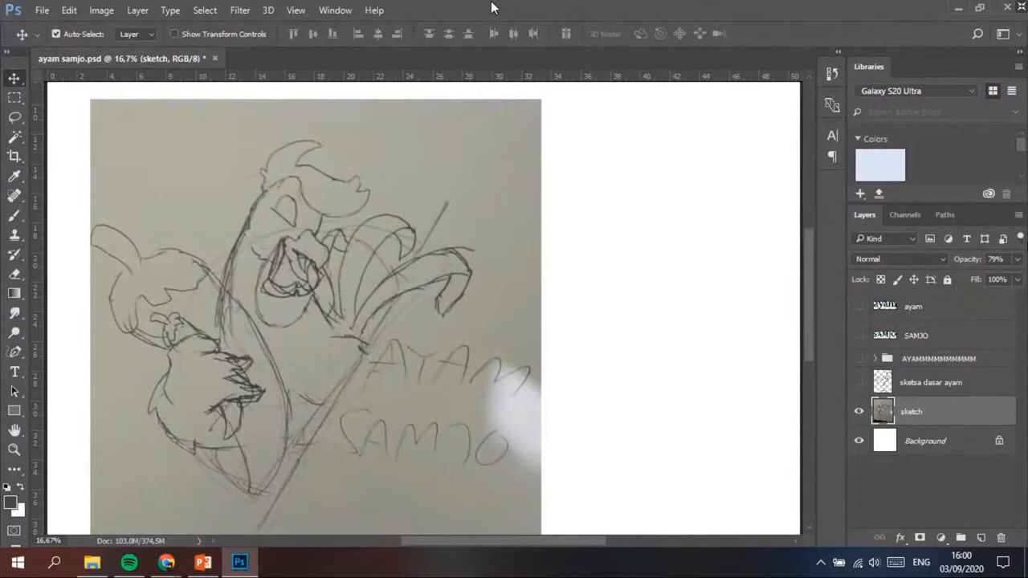
{"action": "scroll", "coordinate": [455, 322], "scroll_direction": "down", "scroll_amount": 1}
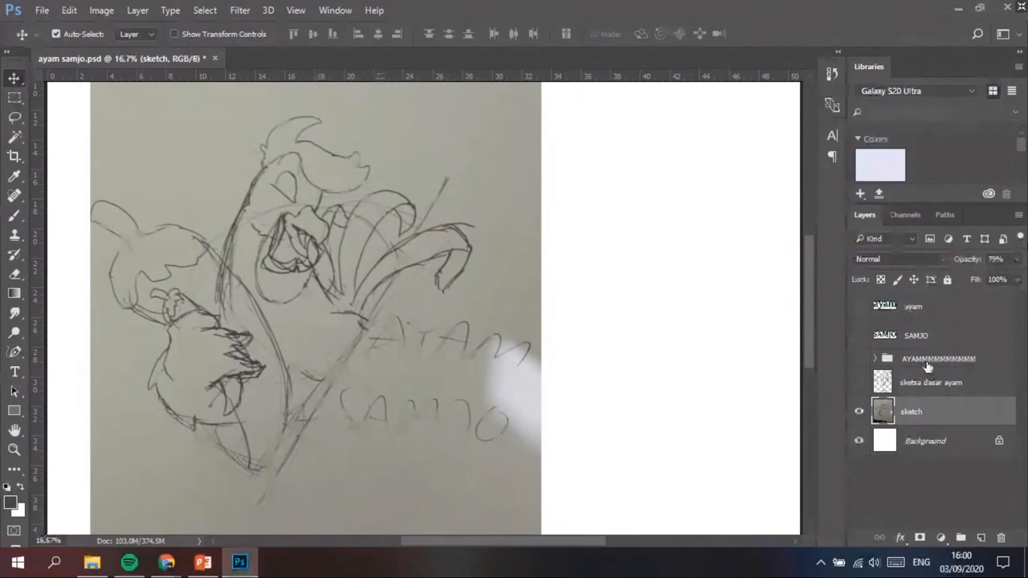
Lower the sketch layer's opacity to 33% so the photo serves as a faint tracing guide
{"action": "left_click", "coordinate": [1016, 258]}
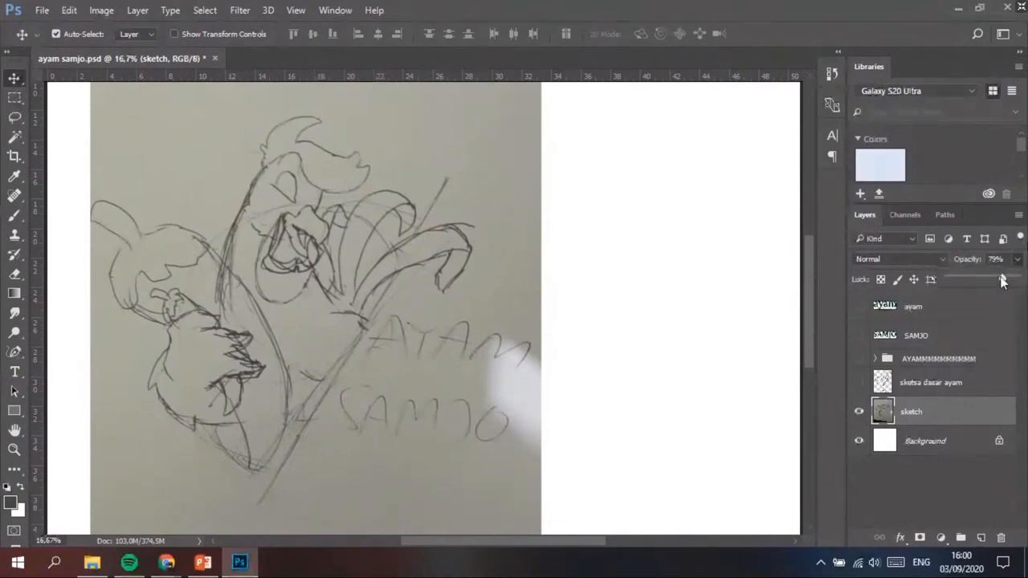
{"action": "left_click_drag", "start_coordinate": [1002, 280], "coordinate": [1000, 280]}
{"action": "left_click", "coordinate": [729, 334]}
{"action": "key", "text": "ctrl+minus"}
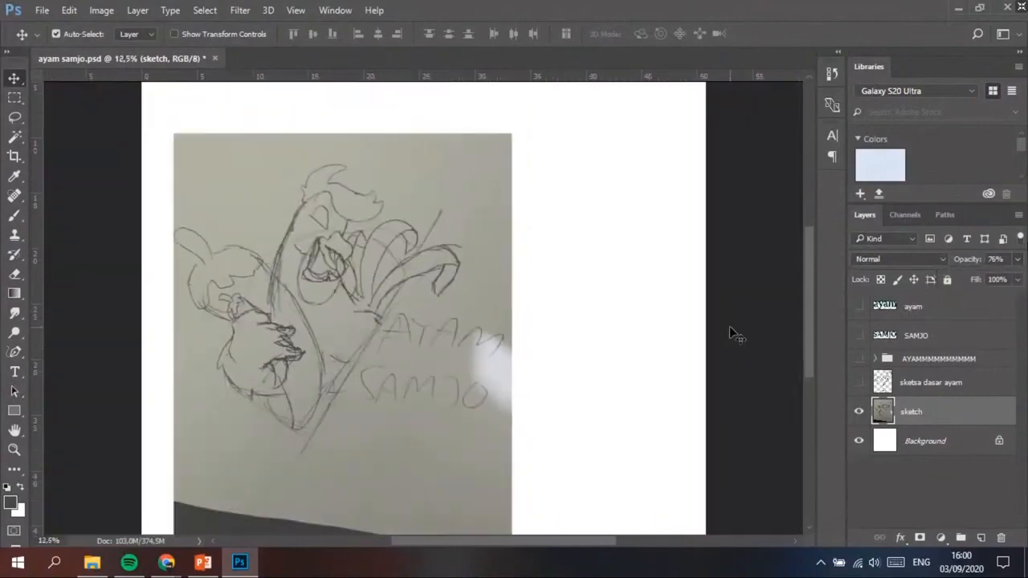
{"action": "left_click", "coordinate": [1017, 258]}
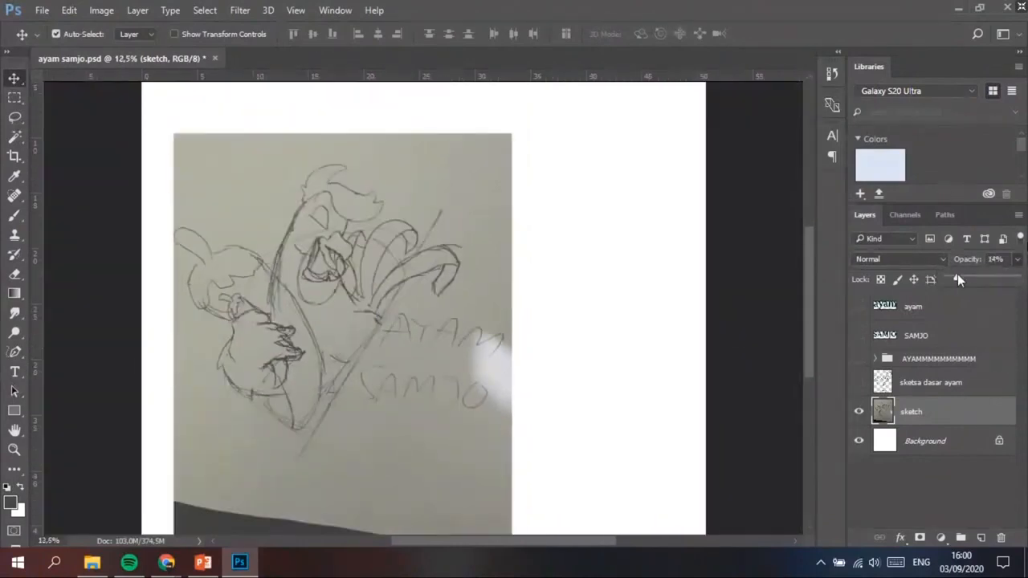
{"action": "left_click_drag", "start_coordinate": [956, 275], "coordinate": [970, 276]}
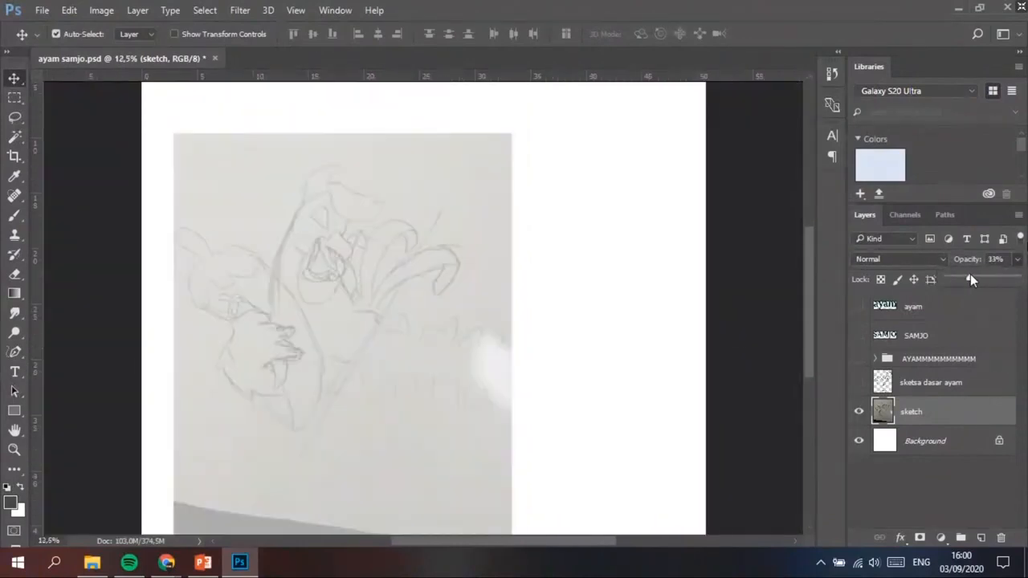
Show and select the sketsa dasar ayam layer, and inspect its line art over the faded sketch
{"action": "left_click", "coordinate": [859, 383]}
{"action": "left_click", "coordinate": [880, 385]}
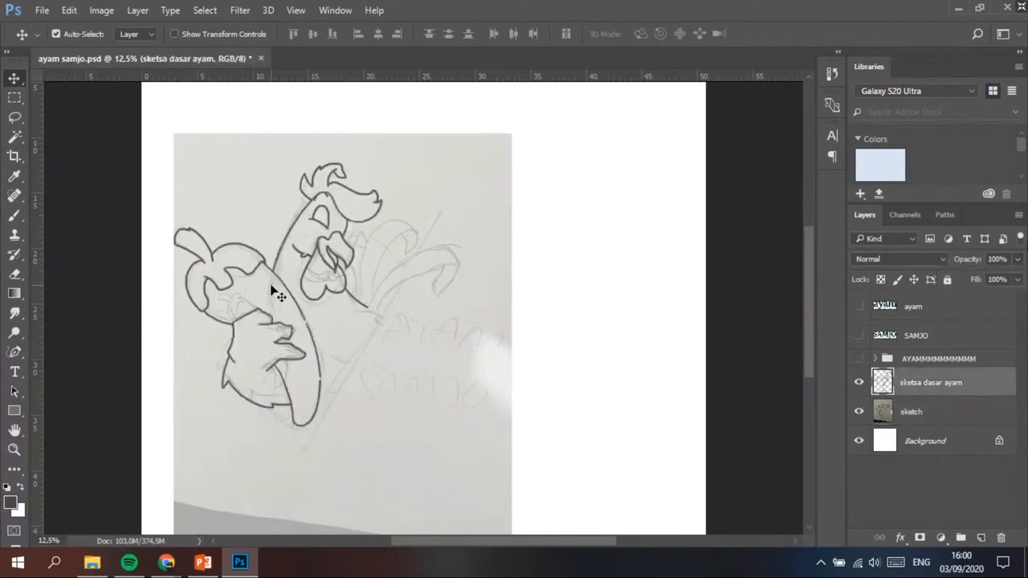
{"action": "scroll", "coordinate": [276, 289], "scroll_direction": "up", "scroll_amount": 3}
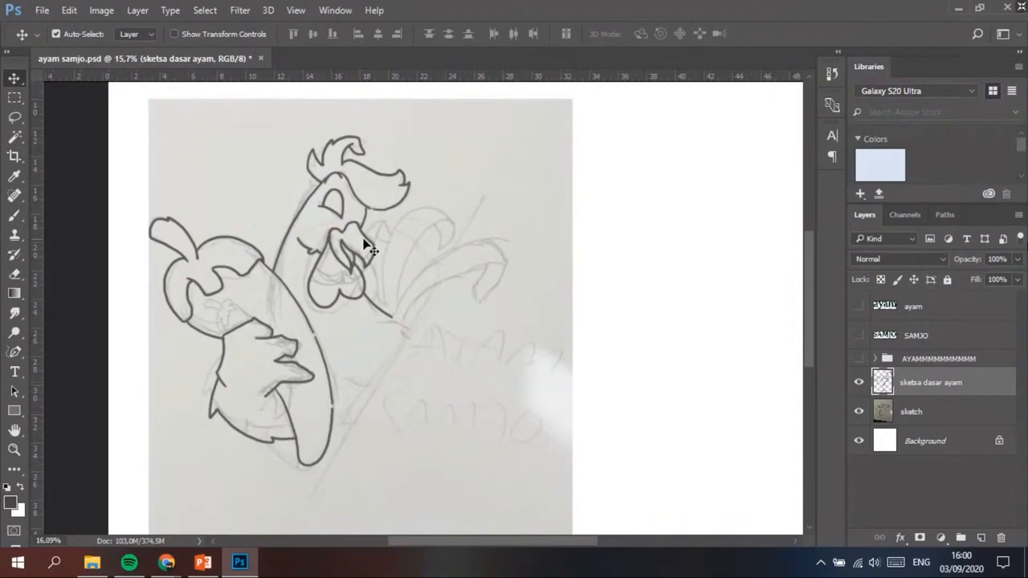
{"action": "scroll", "coordinate": [365, 246], "scroll_direction": "up", "scroll_amount": 1}
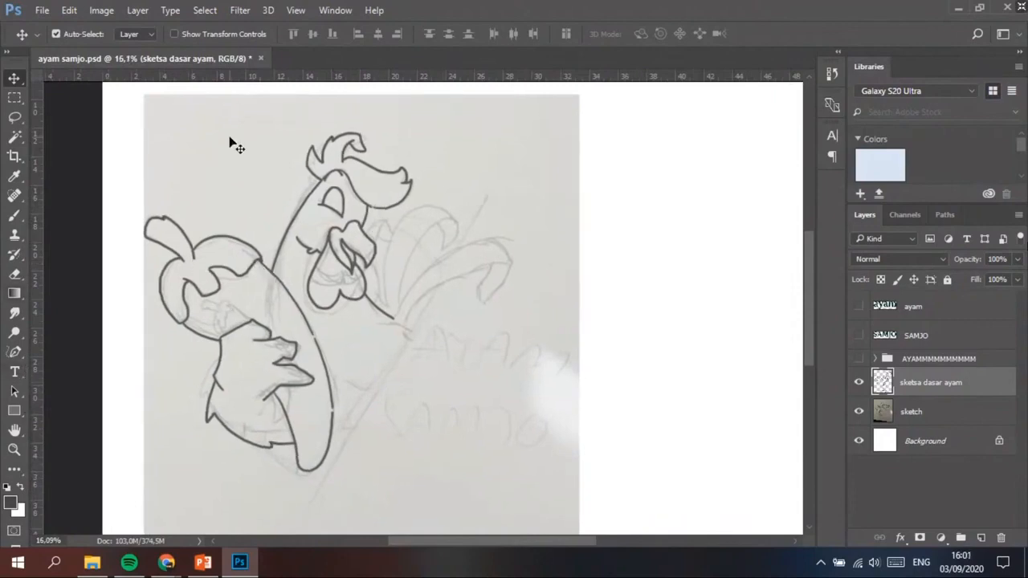
{"action": "left_click", "coordinate": [15, 219]}
{"action": "right_click", "coordinate": [15, 219]}
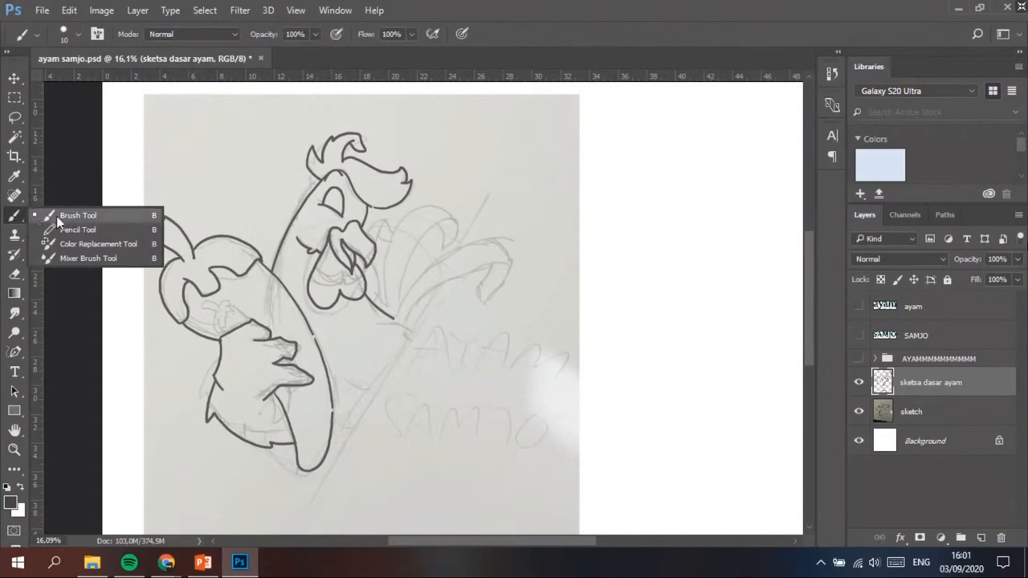
{"action": "left_click", "coordinate": [17, 354]}
{"action": "right_click", "coordinate": [17, 354]}
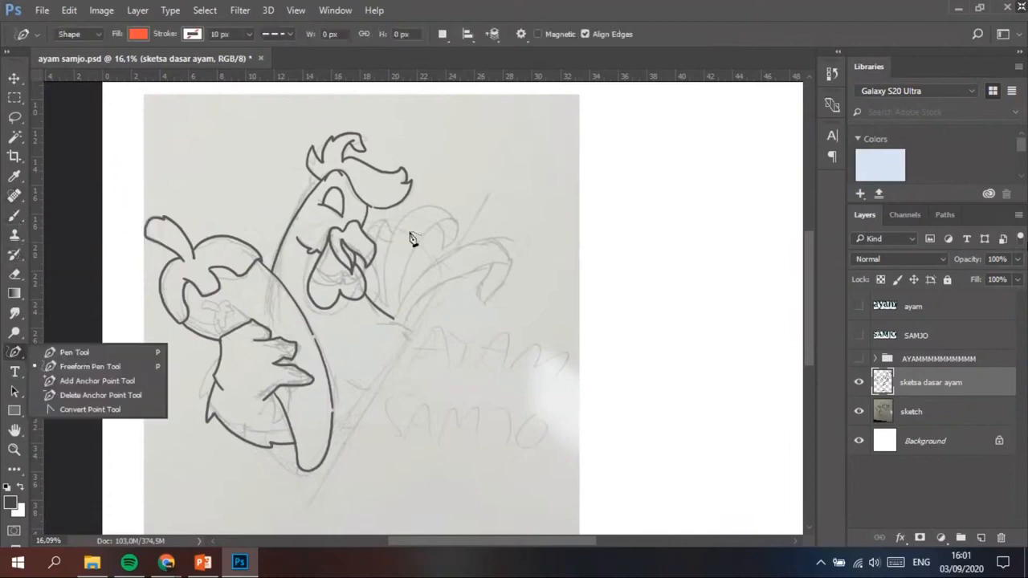
Choose the Brush Tool and set its size to 15 px
{"action": "left_click", "coordinate": [15, 215]}
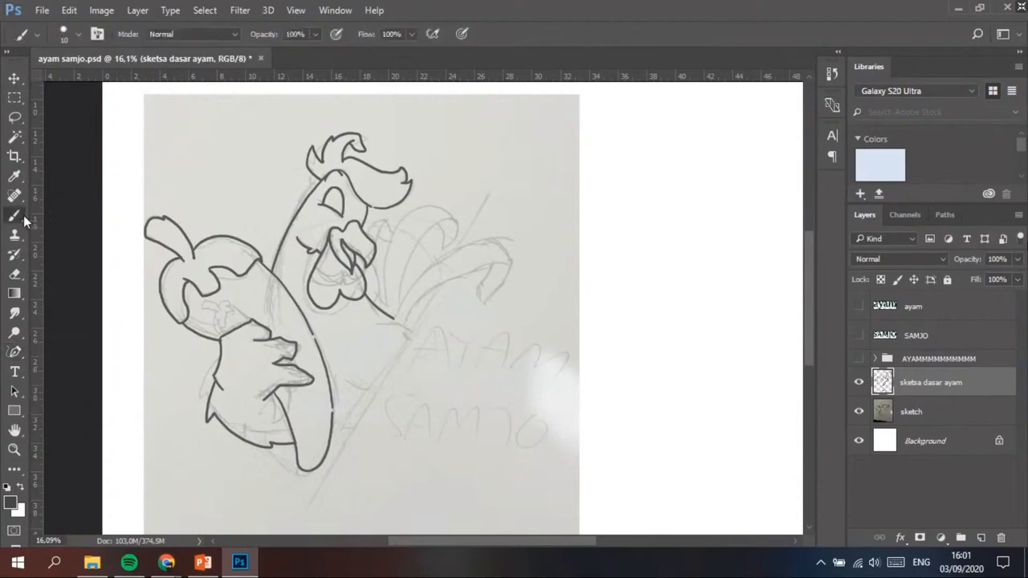
{"action": "right_click", "coordinate": [16, 215]}
{"action": "left_click", "coordinate": [70, 216]}
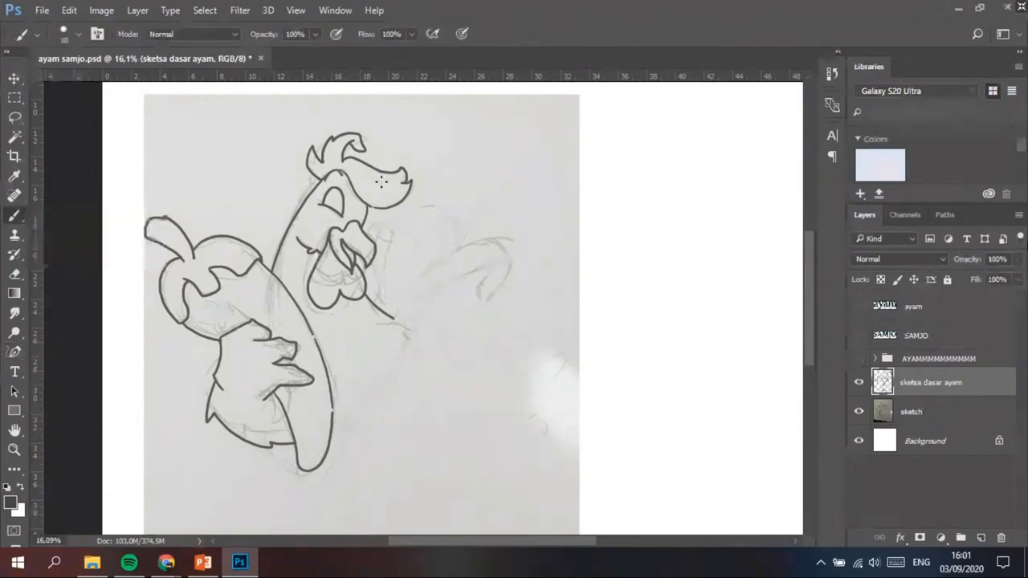
{"action": "right_click", "coordinate": [467, 228]}
{"action": "type", "text": "15"}
{"action": "key", "text": "Return"}
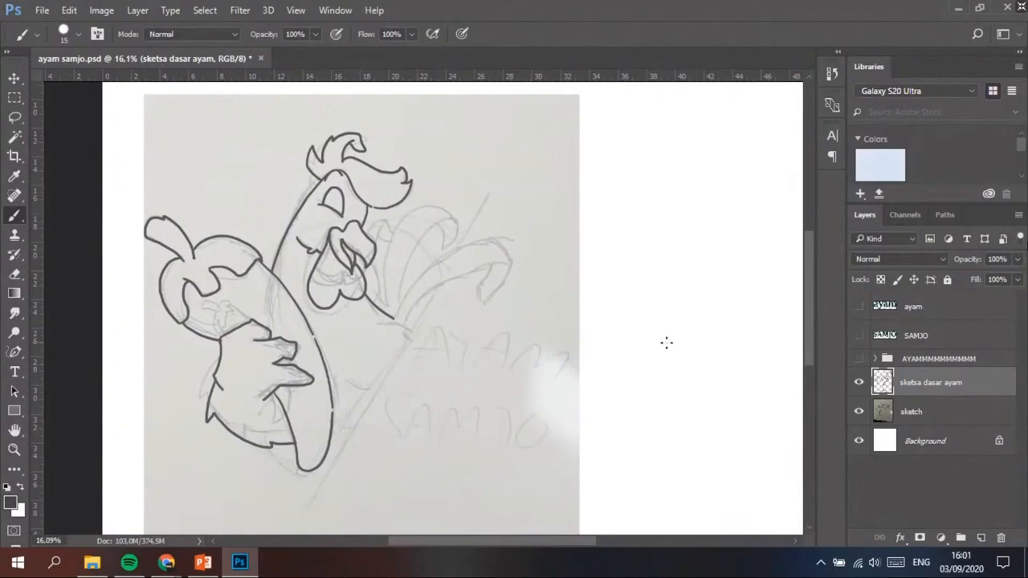
Hide the sketsa dasar ayam layer and add a new empty layer above it
{"action": "left_click", "coordinate": [858, 382]}
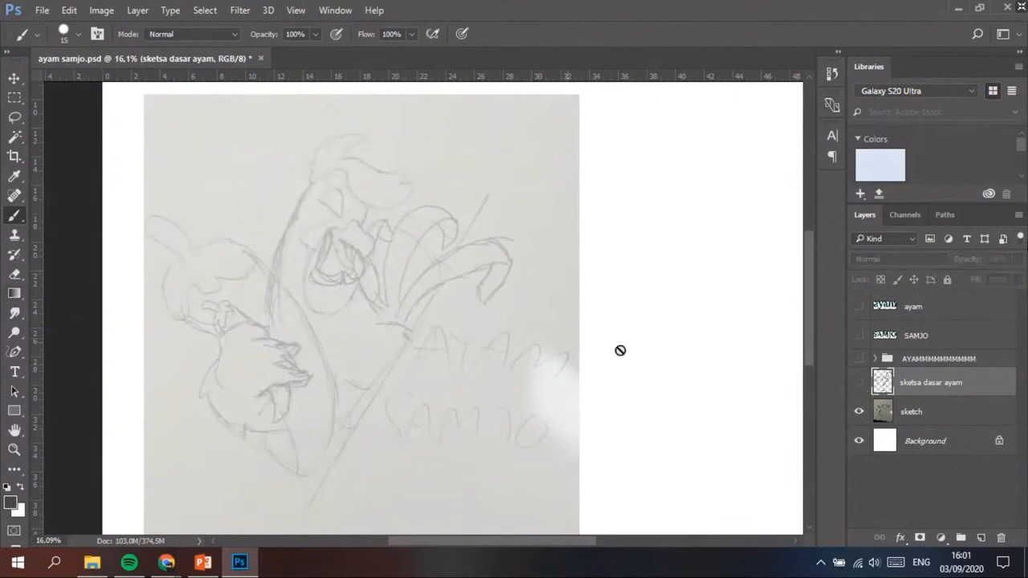
{"action": "left_click", "coordinate": [980, 537]}
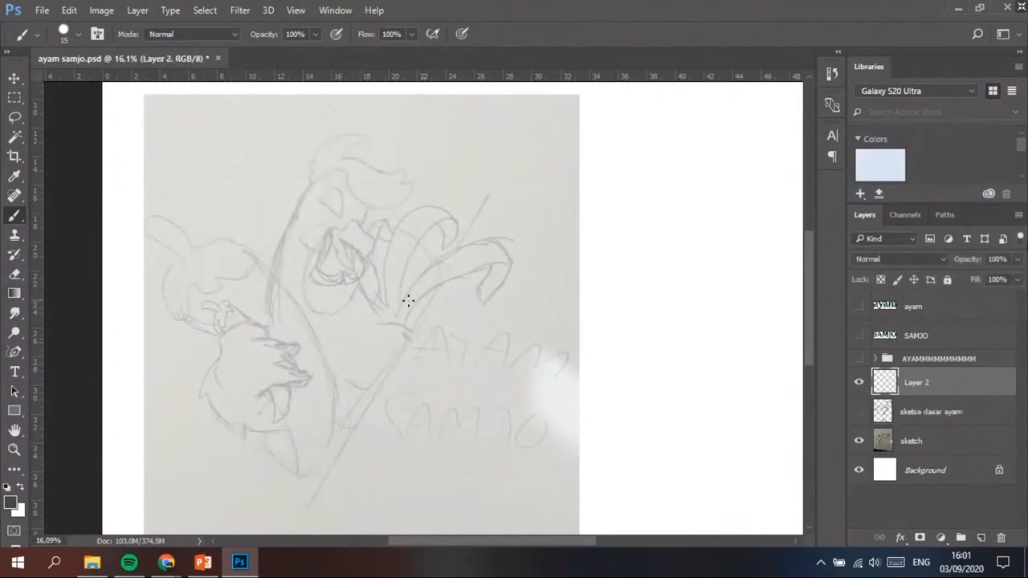
Trace two curled tail feathers of the sketch on the new layer with a 20 px brush
{"action": "right_click", "coordinate": [449, 277]}
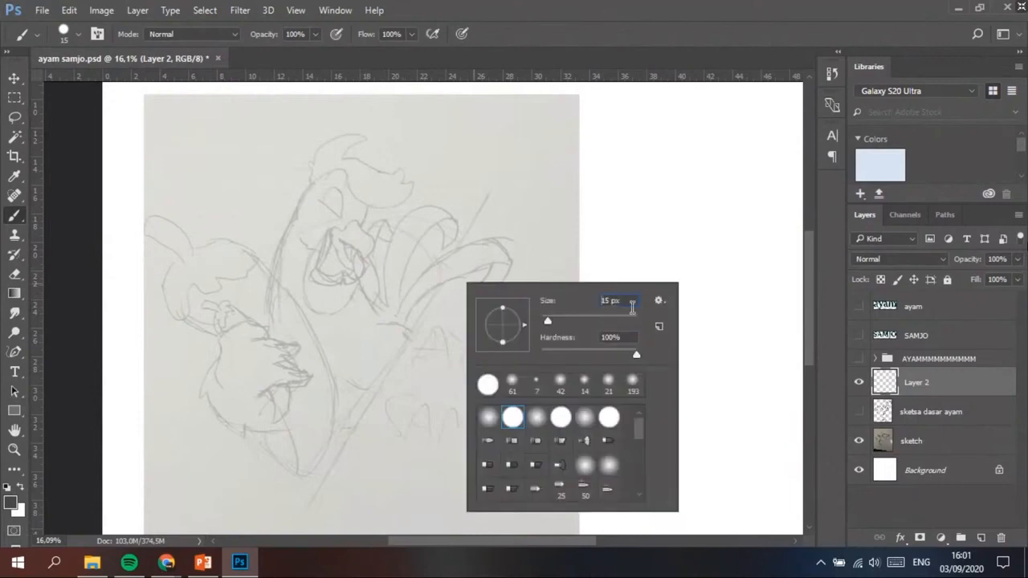
{"action": "type", "text": "20"}
{"action": "key", "text": "Return"}
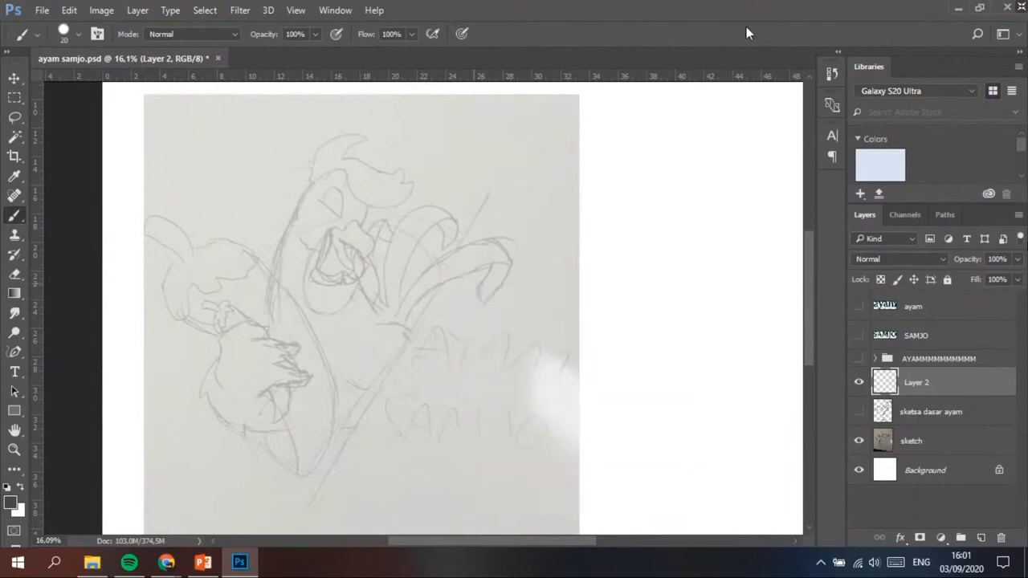
{"action": "mouse_move", "coordinate": [401, 303]}
{"action": "left_mouse_down"}
{"action": "mouse_move", "coordinate": [460, 255]}
{"action": "mouse_move", "coordinate": [498, 243]}
{"action": "mouse_move", "coordinate": [511, 266]}
{"action": "left_mouse_up"}
{"action": "mouse_move", "coordinate": [410, 320]}
{"action": "left_mouse_down"}
{"action": "mouse_move", "coordinate": [512, 265]}
{"action": "mouse_move", "coordinate": [481, 293]}
{"action": "mouse_move", "coordinate": [487, 314]}
{"action": "mouse_move", "coordinate": [506, 263]}
{"action": "left_mouse_up"}
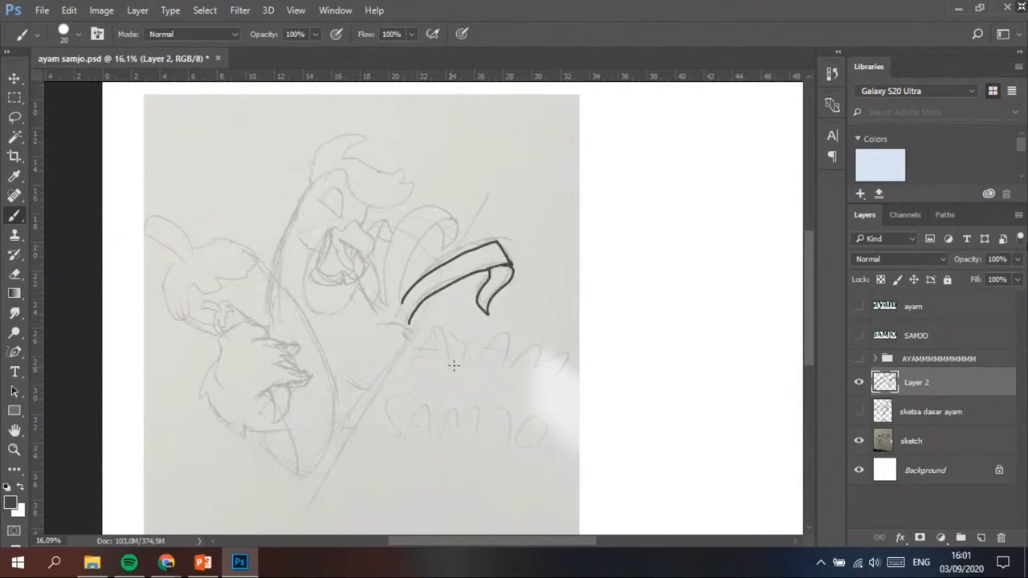
{"action": "scroll", "coordinate": [403, 232], "scroll_direction": "up", "scroll_amount": 3}
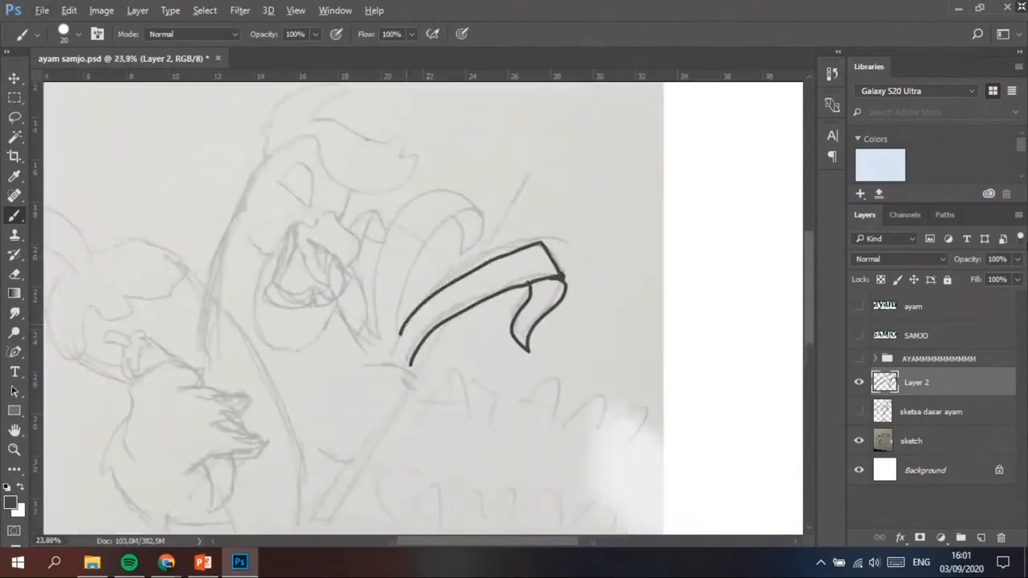
{"action": "mouse_move", "coordinate": [399, 333]}
{"action": "left_mouse_down"}
{"action": "mouse_move", "coordinate": [457, 211]}
{"action": "mouse_move", "coordinate": [478, 207]}
{"action": "mouse_move", "coordinate": [368, 267]}
{"action": "mouse_move", "coordinate": [476, 196]}
{"action": "mouse_move", "coordinate": [474, 238]}
{"action": "mouse_move", "coordinate": [447, 217]}
{"action": "left_mouse_up"}
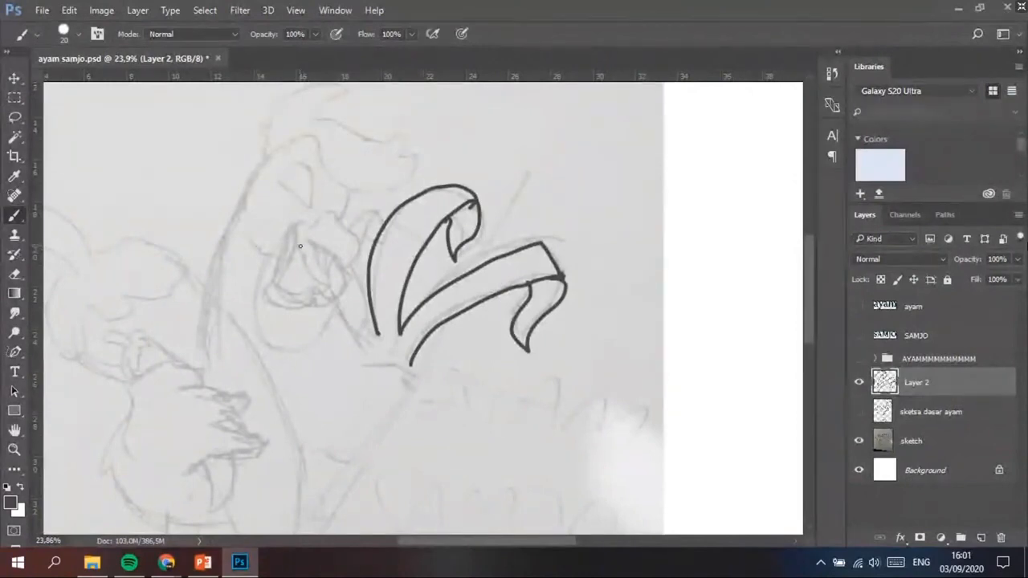
Hide the traced feathers on Layer 2 and show the sketsa dasar ayam line art with the whole chili in view
{"action": "left_click", "coordinate": [858, 382]}
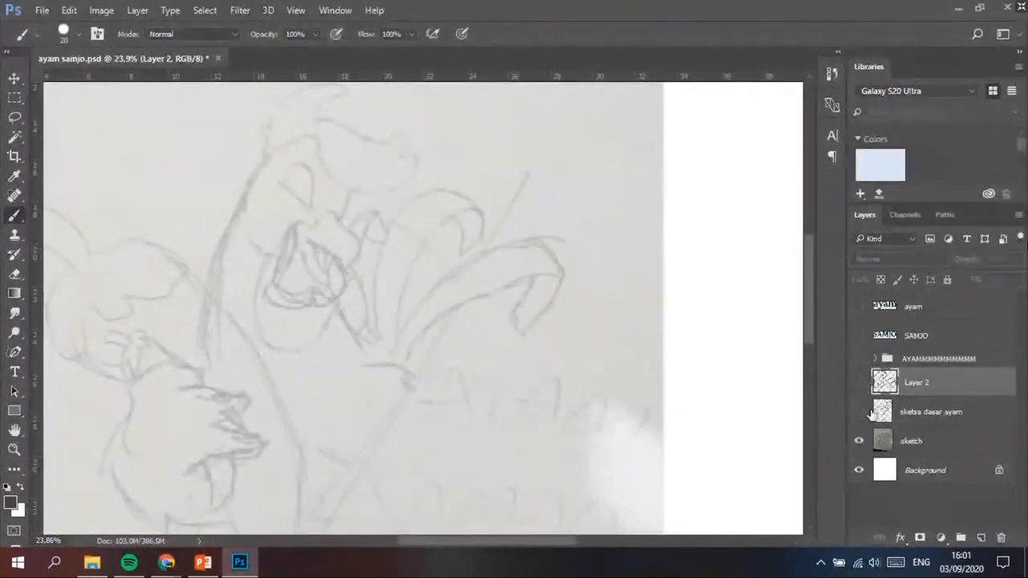
{"action": "left_click", "coordinate": [858, 411]}
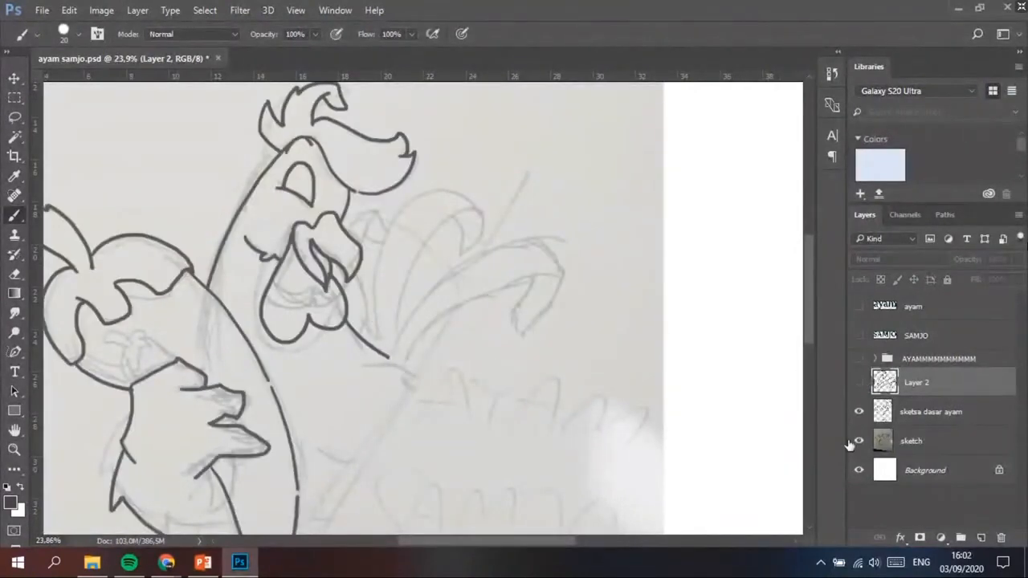
{"action": "key", "text": "ctrl+minus"}
{"action": "key", "text": "ctrl+minus"}
{"action": "key", "text": "ctrl+plus"}
{"action": "key", "text": "ctrl+plus"}
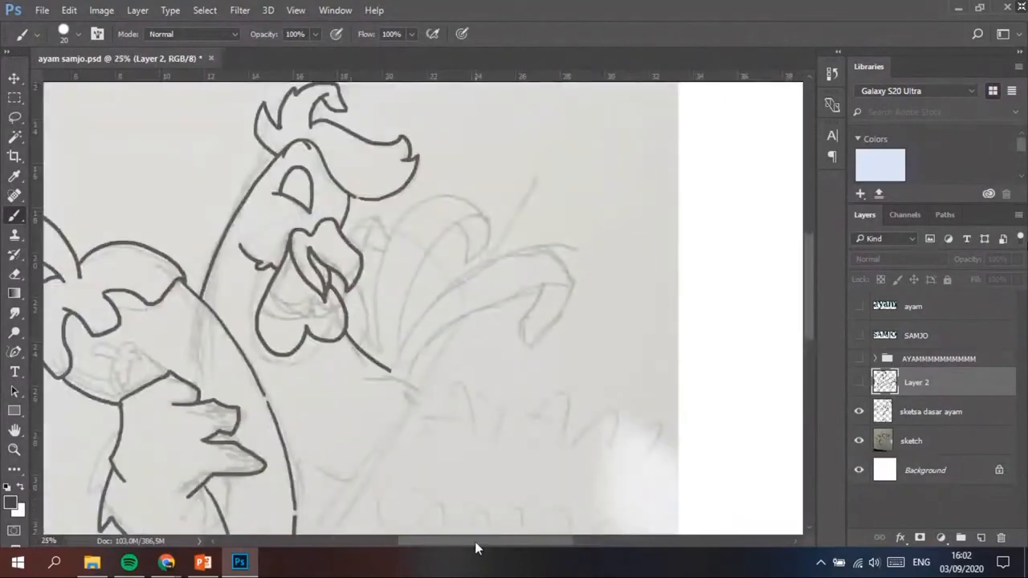
{"action": "left_click_drag", "start_coordinate": [475, 541], "coordinate": [441, 541]}
Reduce the sketch layer's opacity further so the pencil drawing is only barely visible
{"action": "left_click", "coordinate": [955, 440]}
{"action": "left_click", "coordinate": [1018, 260]}
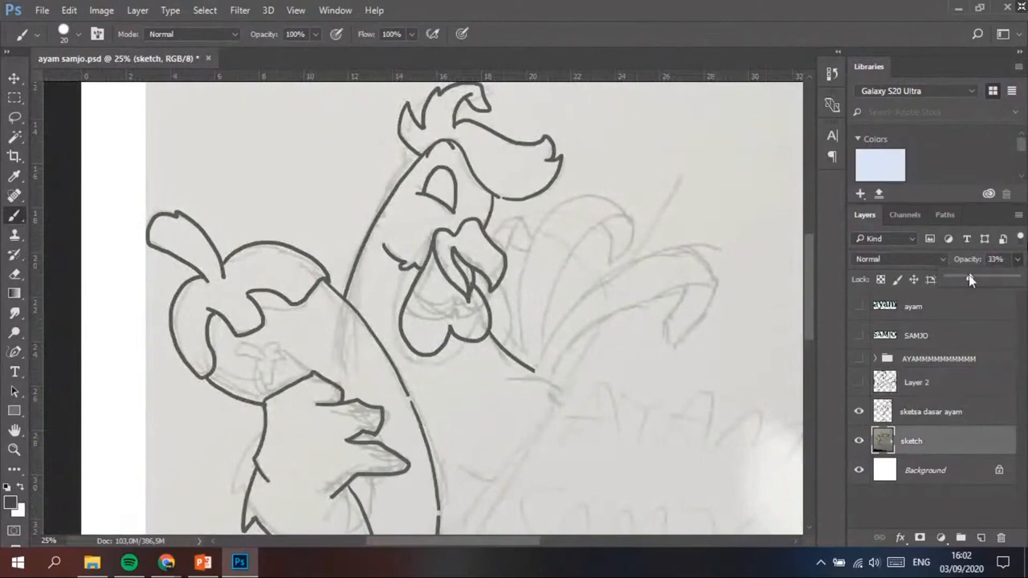
{"action": "left_click_drag", "start_coordinate": [969, 276], "coordinate": [960, 303]}
Paint a short test scribble over the tail feathers on the sketsa dasar ayam layer and undo it
{"action": "left_click", "coordinate": [927, 416]}
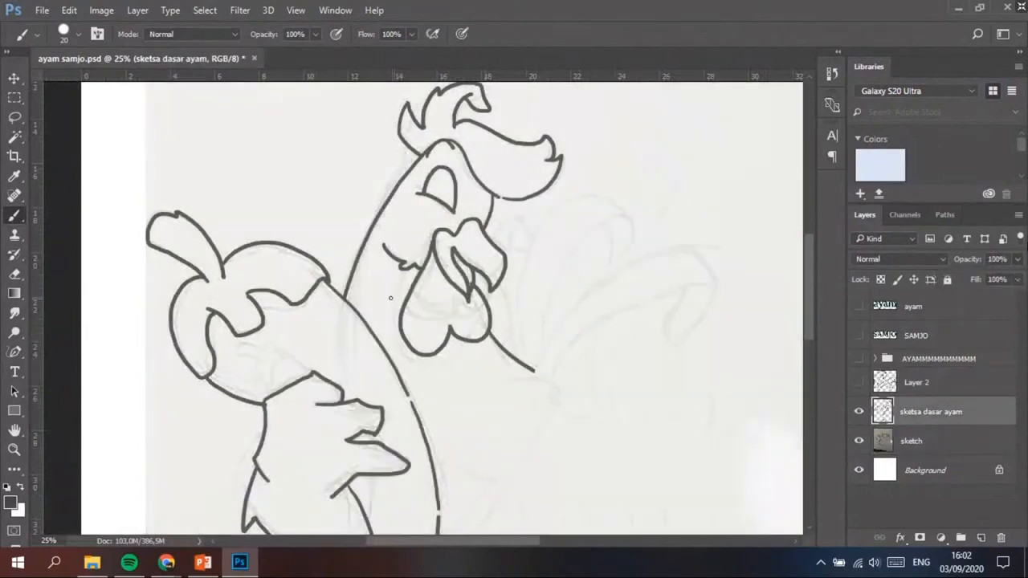
{"action": "left_click_drag", "start_coordinate": [631, 244], "coordinate": [640, 268]}
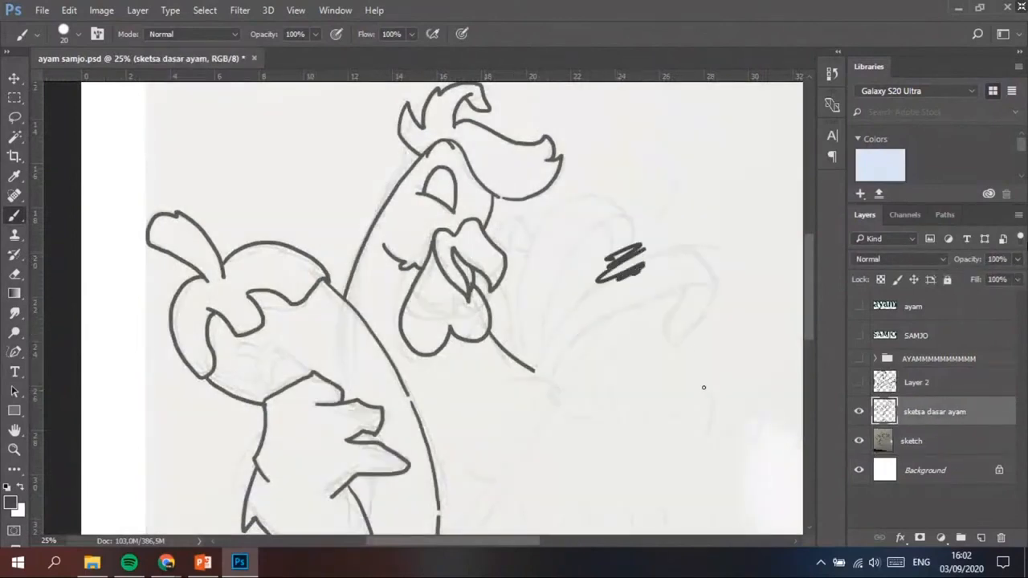
{"action": "left_click", "coordinate": [858, 412]}
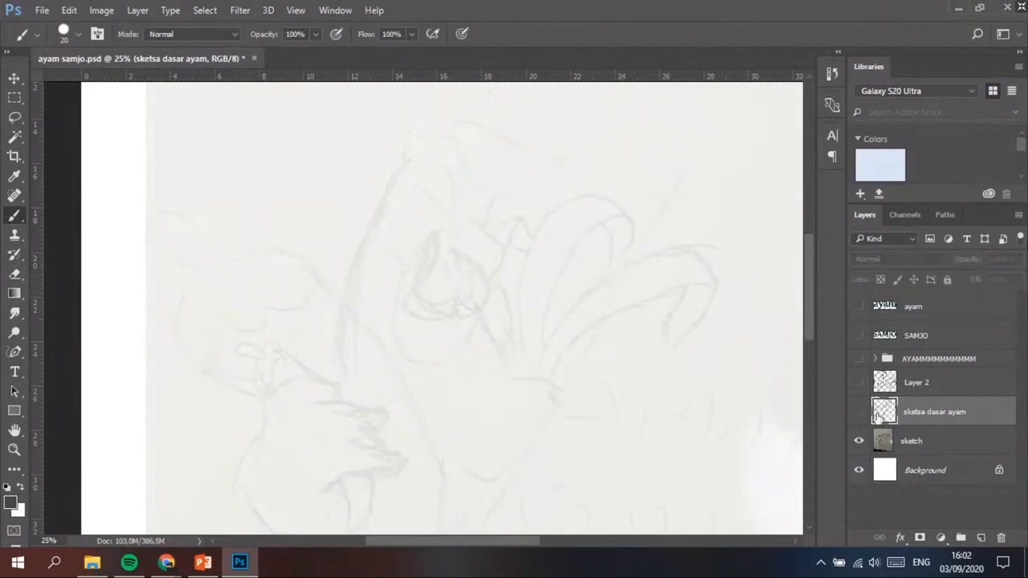
{"action": "left_click", "coordinate": [858, 412]}
{"action": "key", "text": "ctrl+z"}
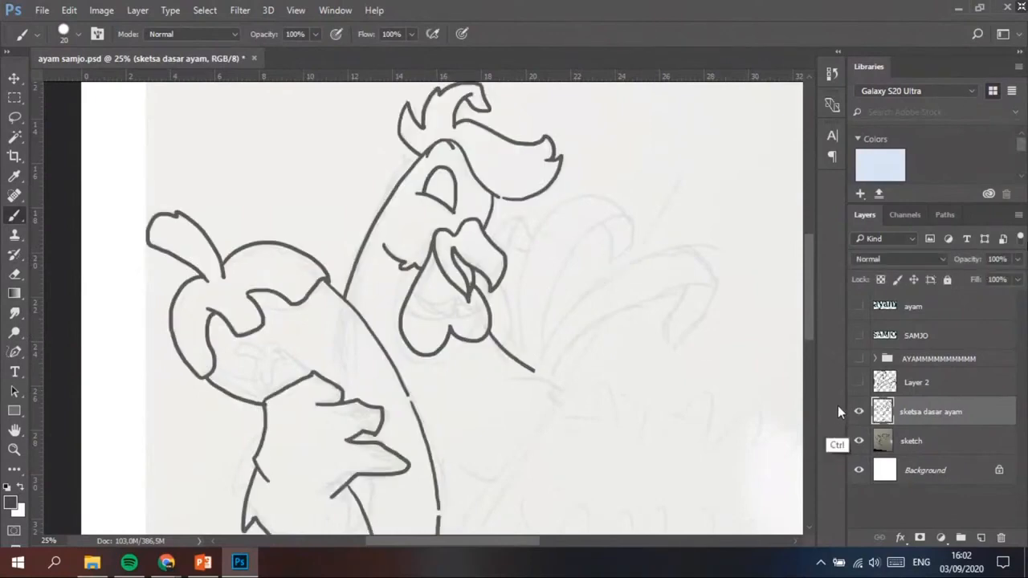
Show the AYAMMMMMMMMMM group, expand it and look through the layers and subgroups it contains
{"action": "left_click_drag", "start_coordinate": [807, 318], "coordinate": [808, 331]}
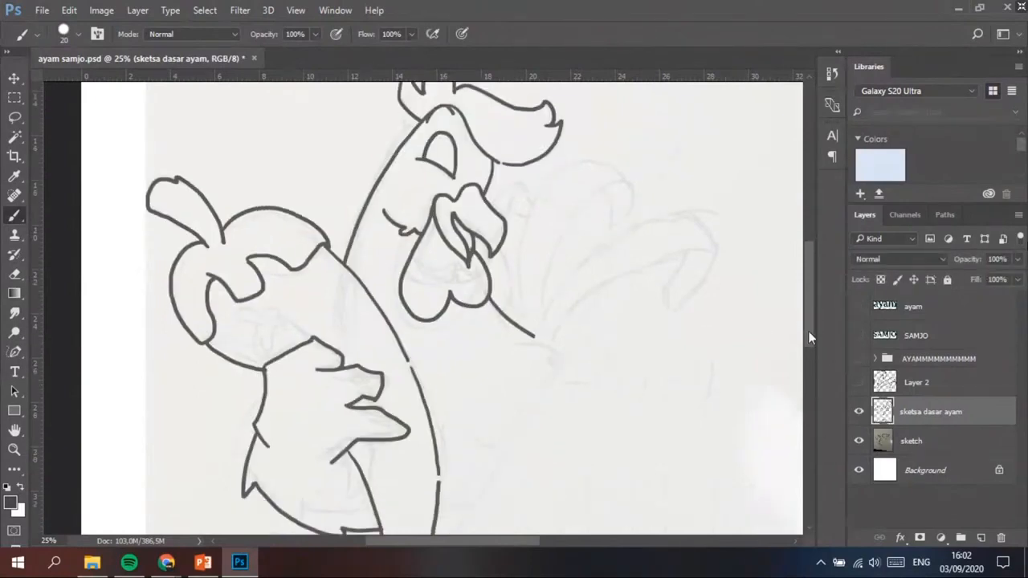
{"action": "left_click", "coordinate": [858, 358]}
{"action": "left_click", "coordinate": [875, 358]}
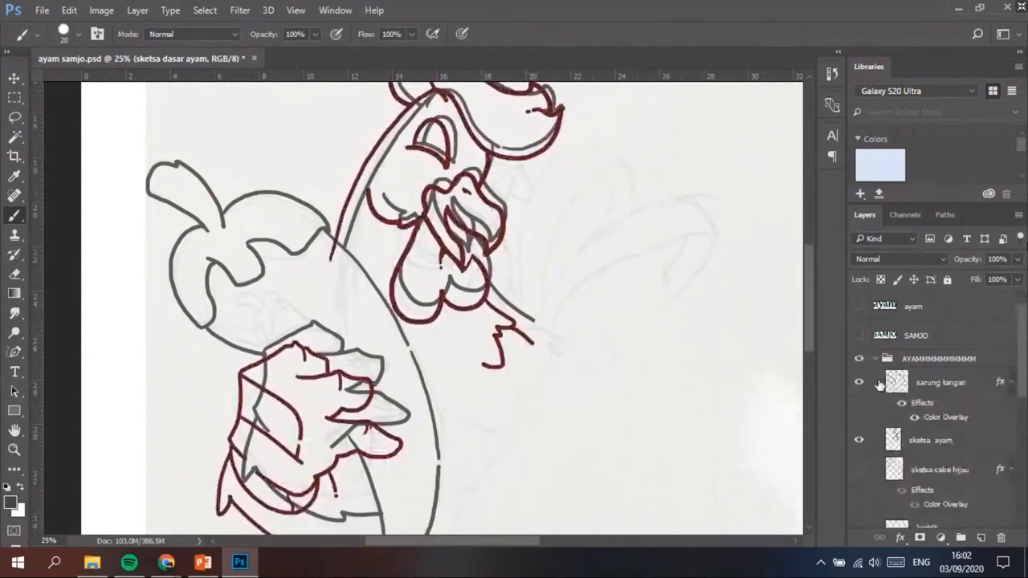
{"action": "left_click_drag", "start_coordinate": [1021, 385], "coordinate": [1024, 443]}
{"action": "scroll", "coordinate": [1025, 443], "scroll_direction": "down", "scroll_amount": 3}
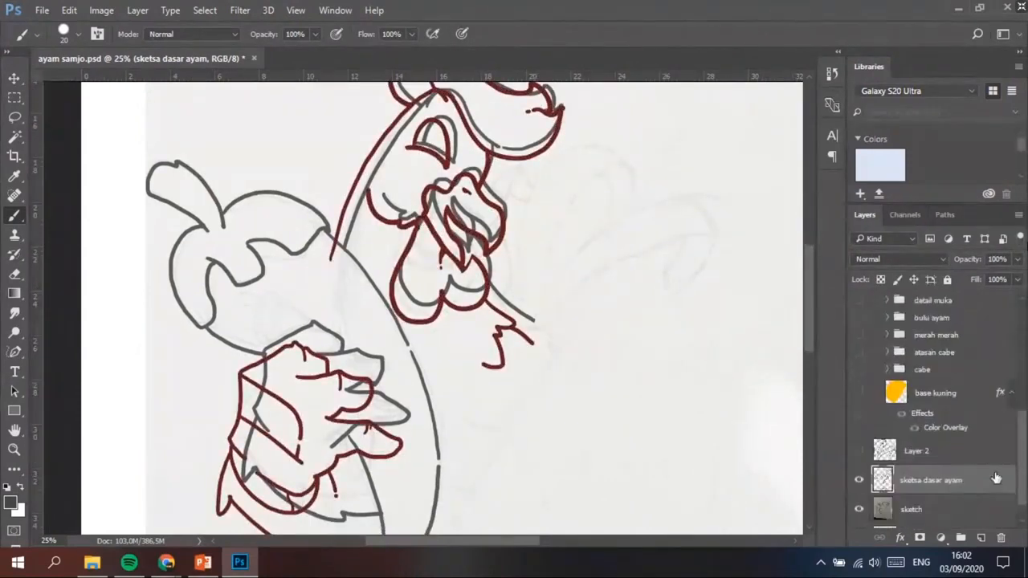
Hide the sketch and sketsa dasar ayam layers so only the refined dark red line art shows
{"action": "left_click", "coordinate": [860, 480]}
{"action": "left_click", "coordinate": [859, 508]}
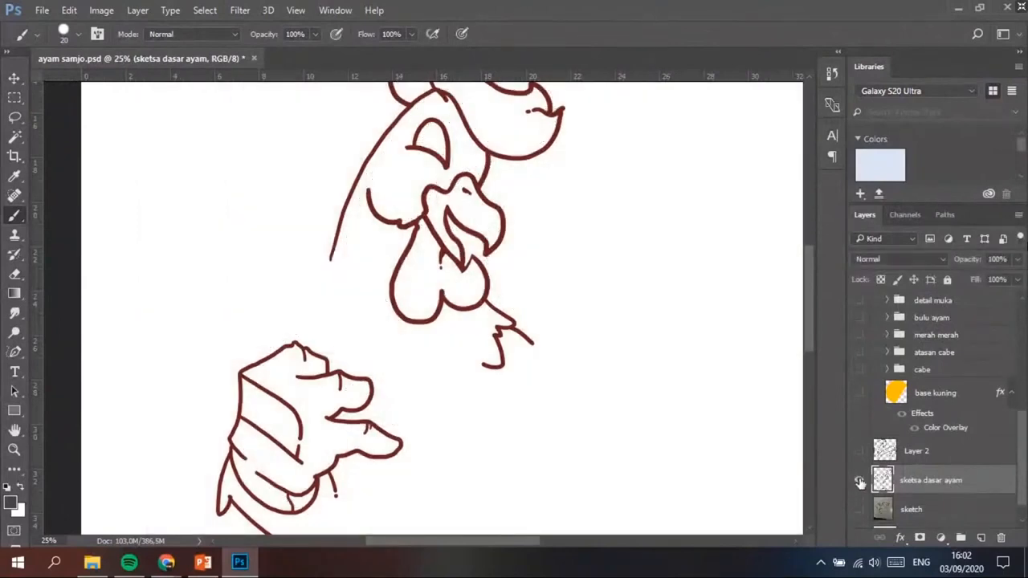
{"action": "left_click", "coordinate": [861, 484]}
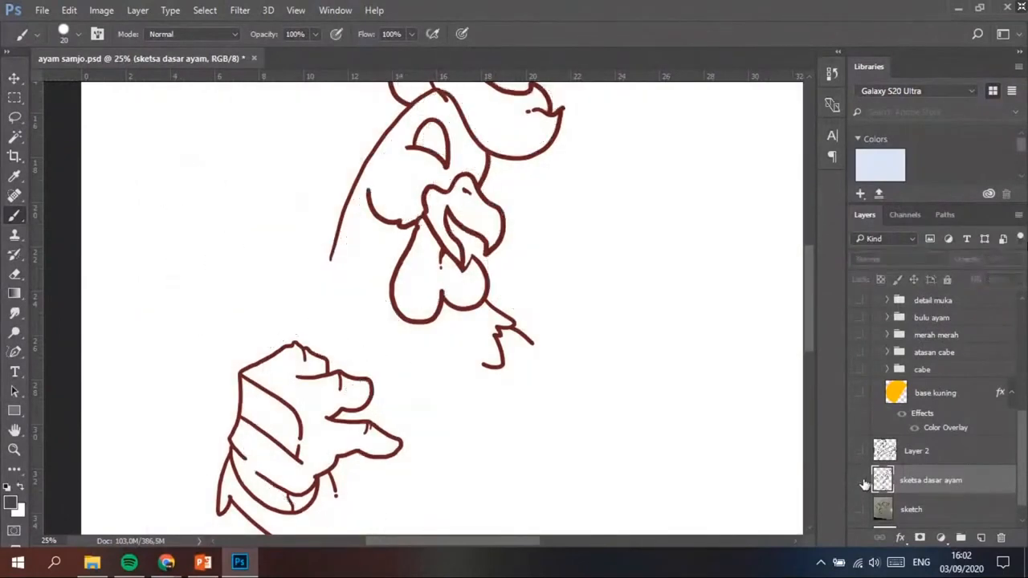
{"action": "left_click", "coordinate": [863, 484]}
{"action": "left_click", "coordinate": [860, 483]}
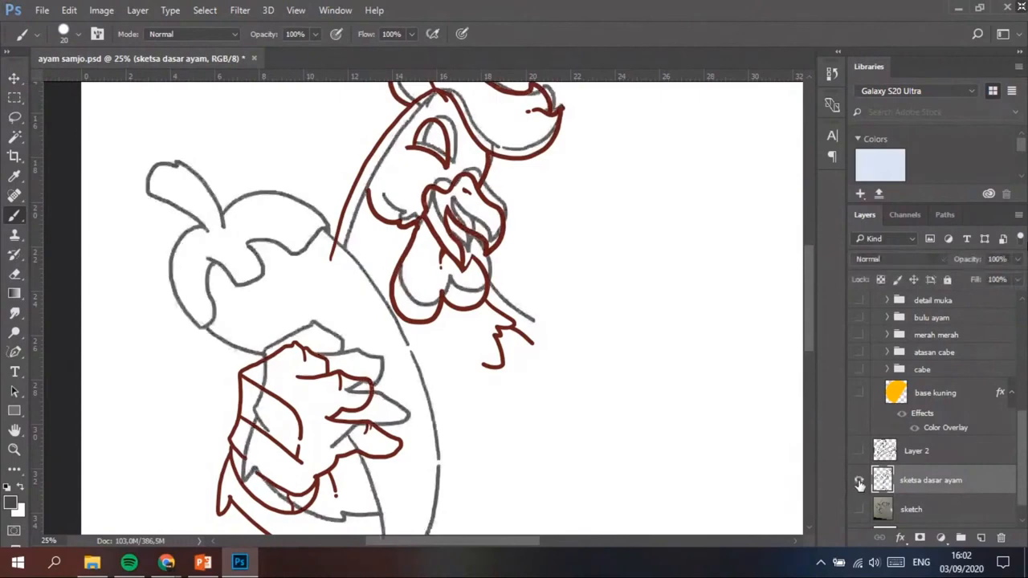
{"action": "left_click", "coordinate": [859, 481]}
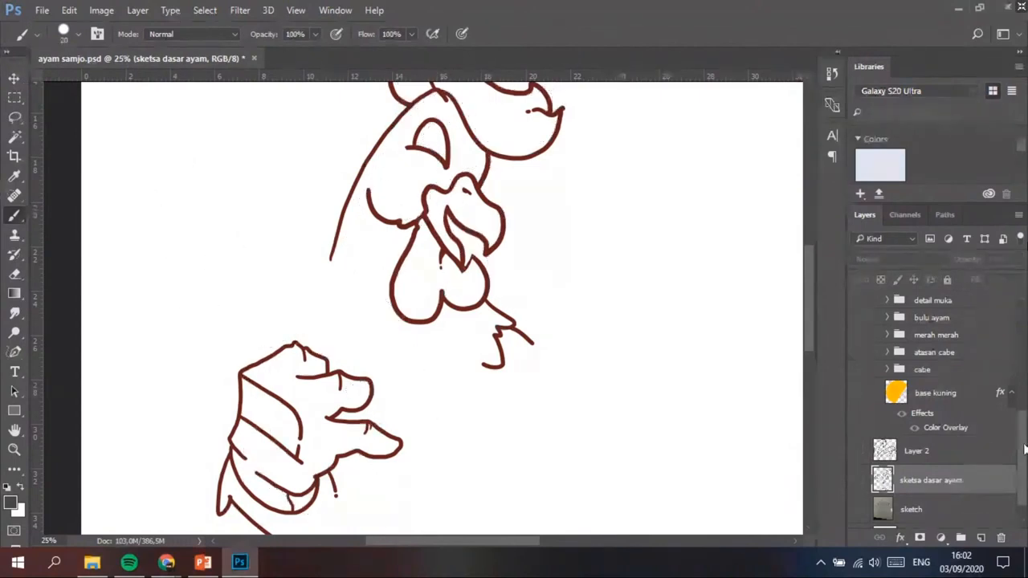
Hide and reshow the sarung tangan glove lines and look over the refined line art of the head and glove
{"action": "left_click_drag", "start_coordinate": [1025, 449], "coordinate": [1024, 341]}
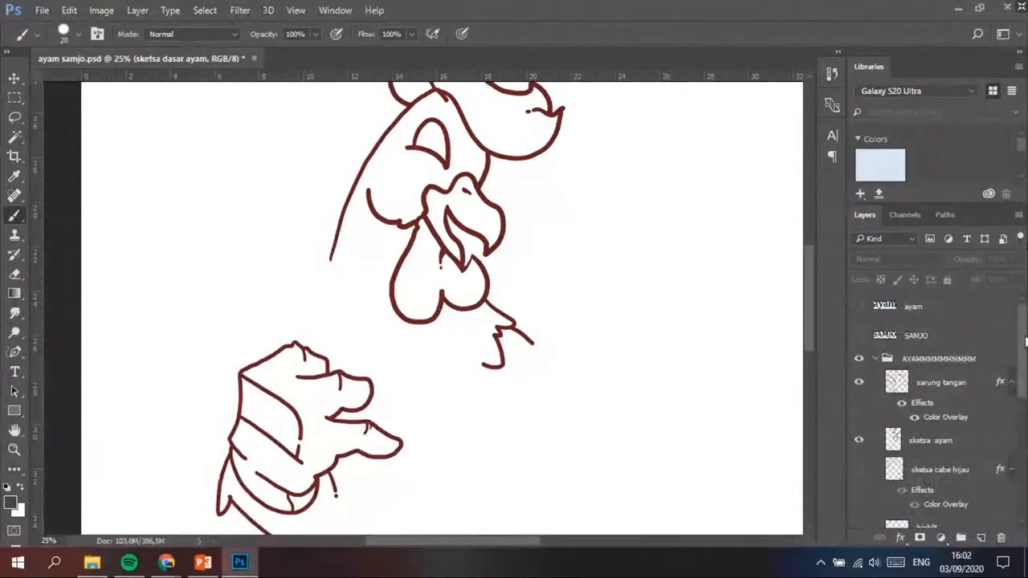
{"action": "left_click", "coordinate": [859, 385]}
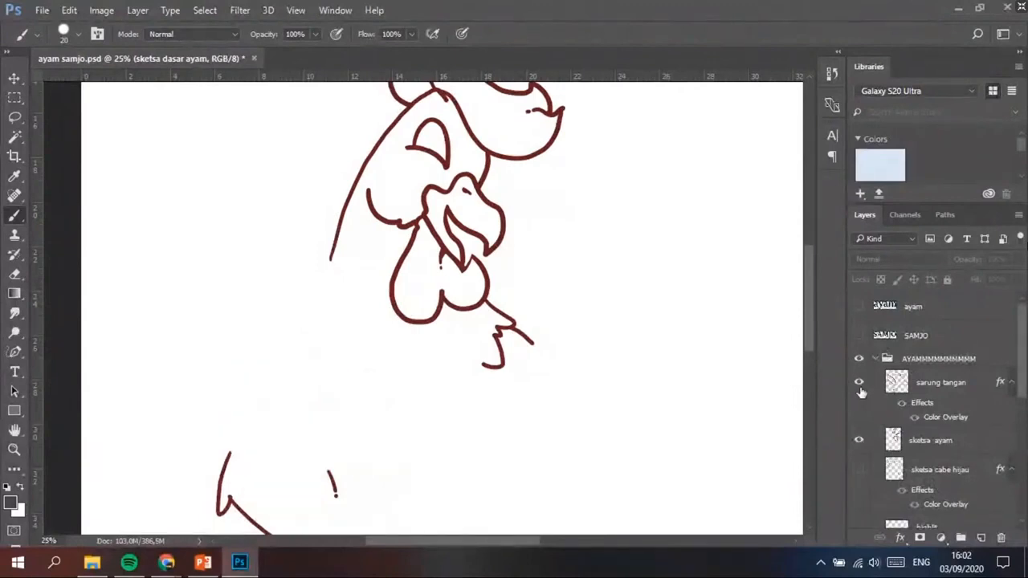
{"action": "left_click", "coordinate": [860, 387]}
{"action": "scroll", "coordinate": [440, 221], "scroll_direction": "up", "scroll_amount": 2}
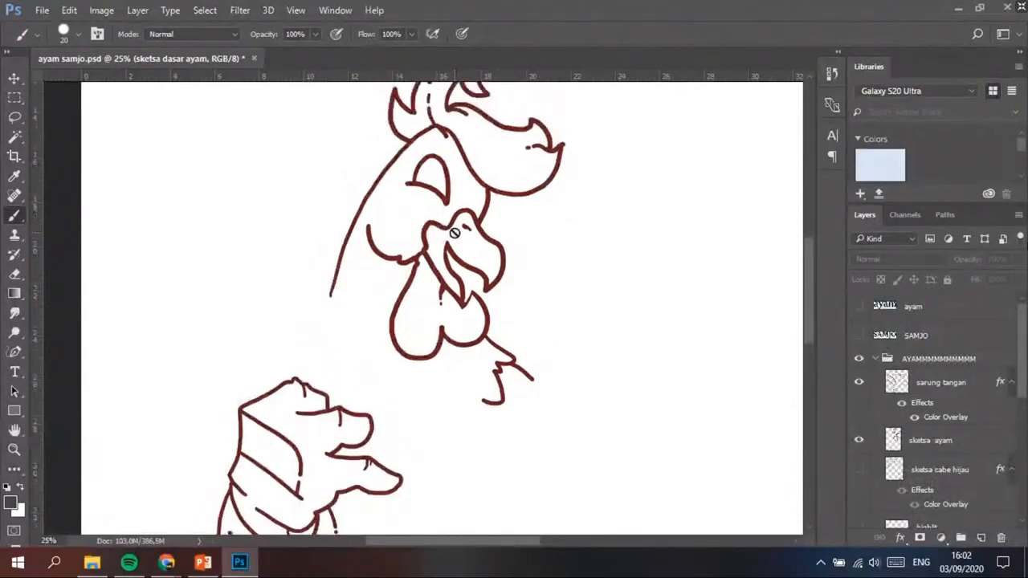
{"action": "scroll", "coordinate": [482, 257], "scroll_direction": "down", "scroll_amount": 4}
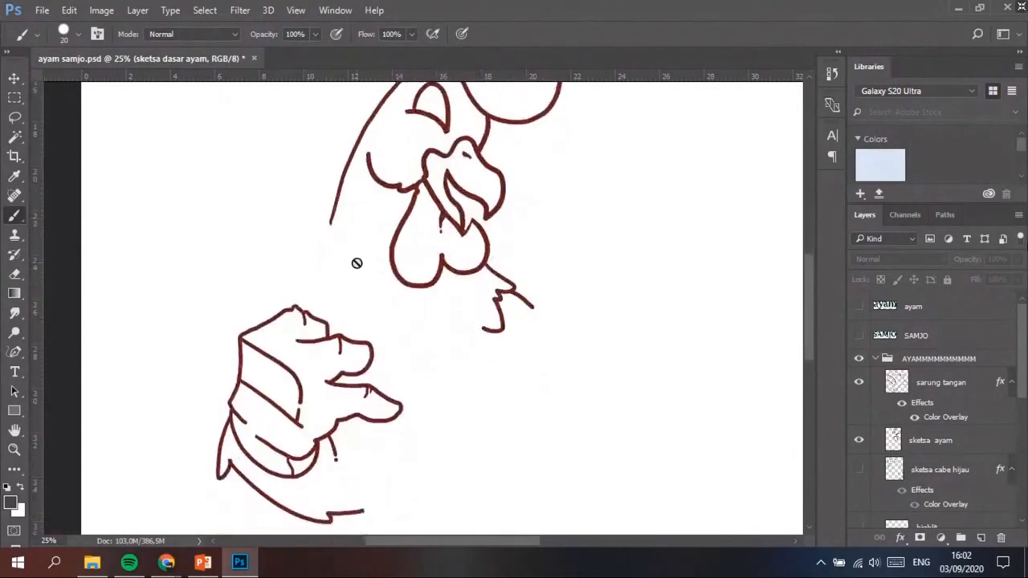
{"action": "scroll", "coordinate": [526, 308], "scroll_direction": "up", "scroll_amount": 5}
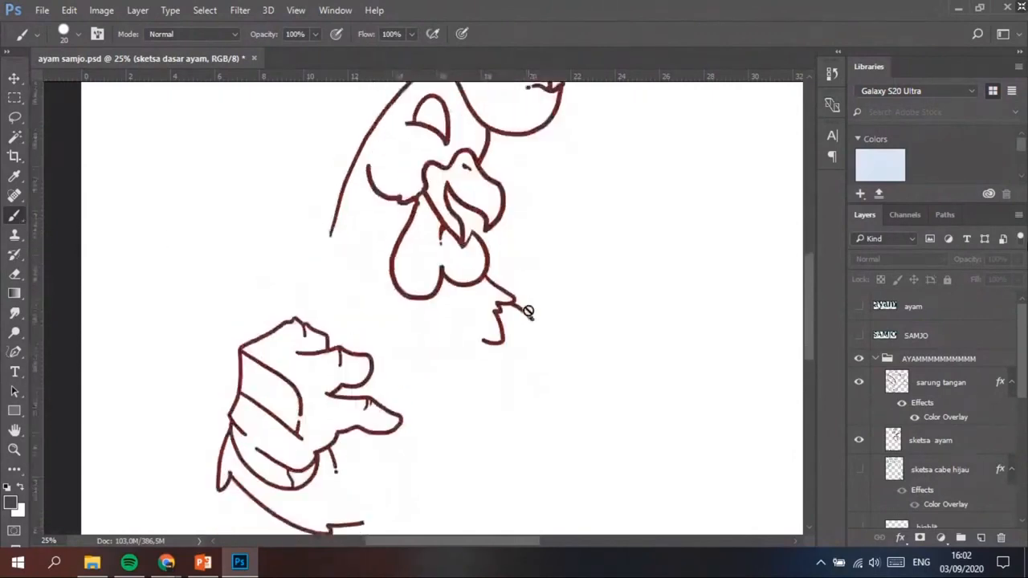
{"action": "scroll", "coordinate": [527, 310], "scroll_direction": "down", "scroll_amount": 3}
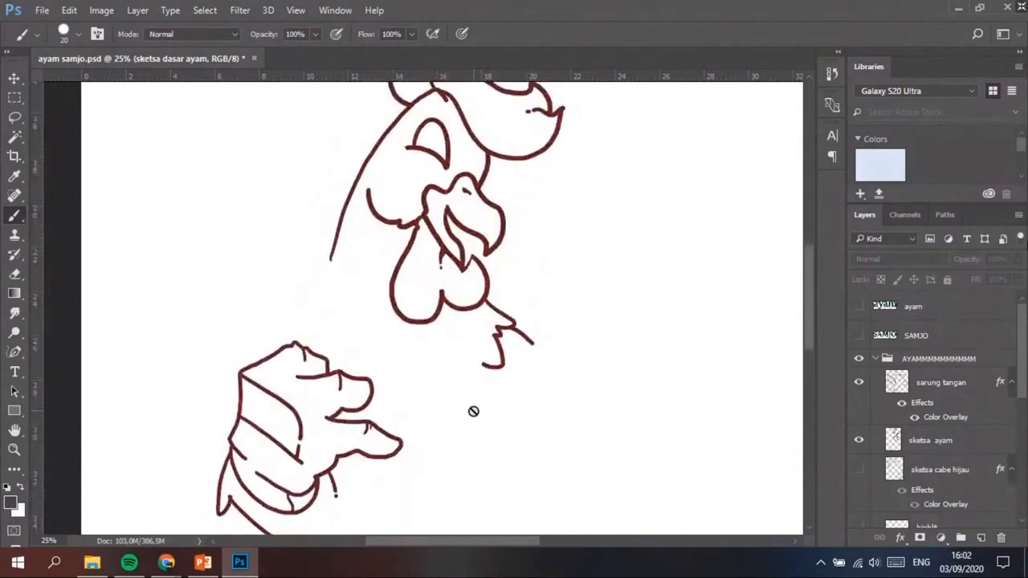
{"action": "scroll", "coordinate": [593, 393], "scroll_direction": "down", "scroll_amount": 1}
Show the sketsa cabe hijau line art and the sarung tangan group's brown glove fills, and list the available pen tools
{"action": "left_click", "coordinate": [14, 77]}
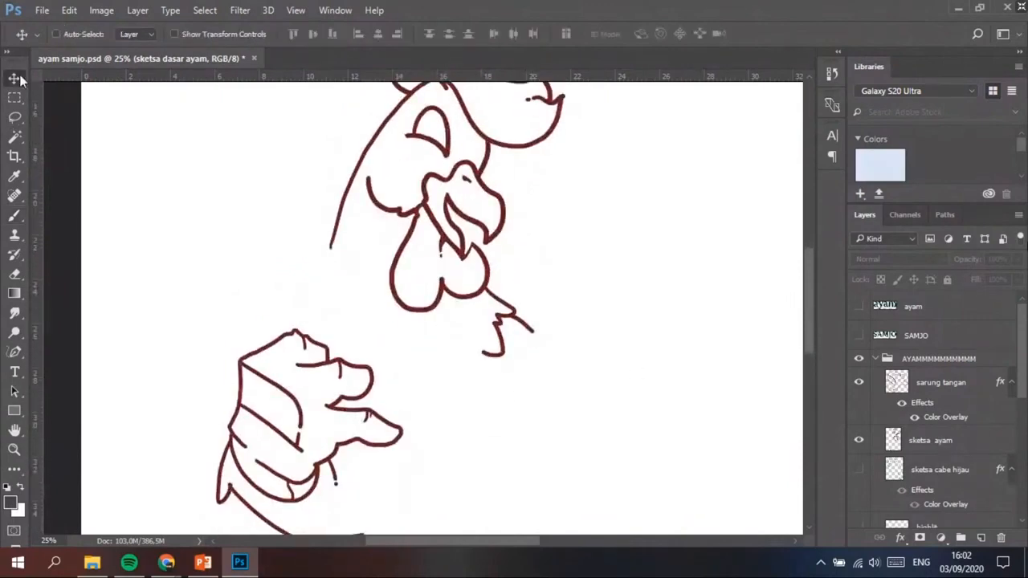
{"action": "key", "text": "ctrl+minus"}
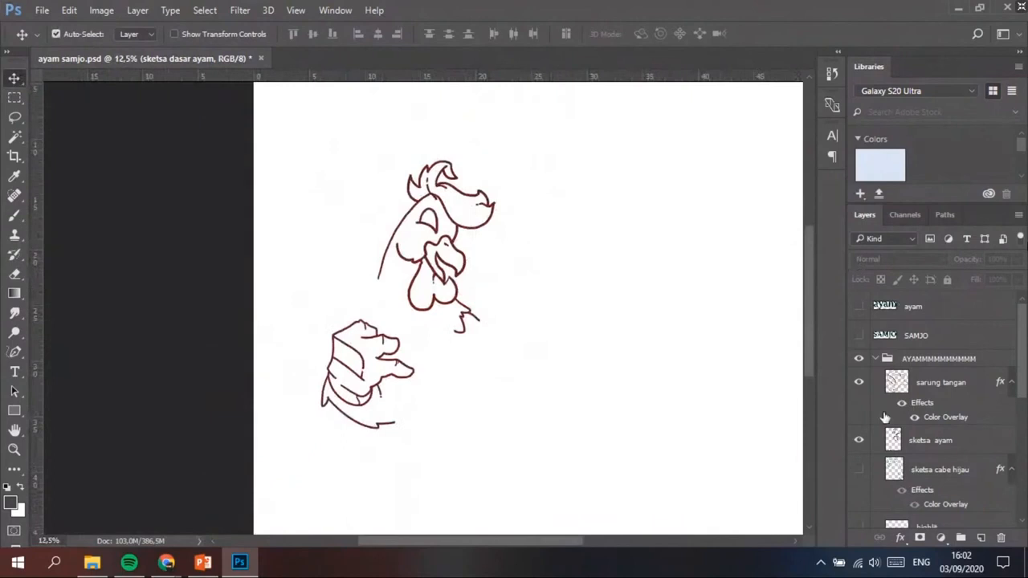
{"action": "scroll", "coordinate": [884, 417], "scroll_direction": "down", "scroll_amount": 2}
{"action": "left_click", "coordinate": [860, 411]}
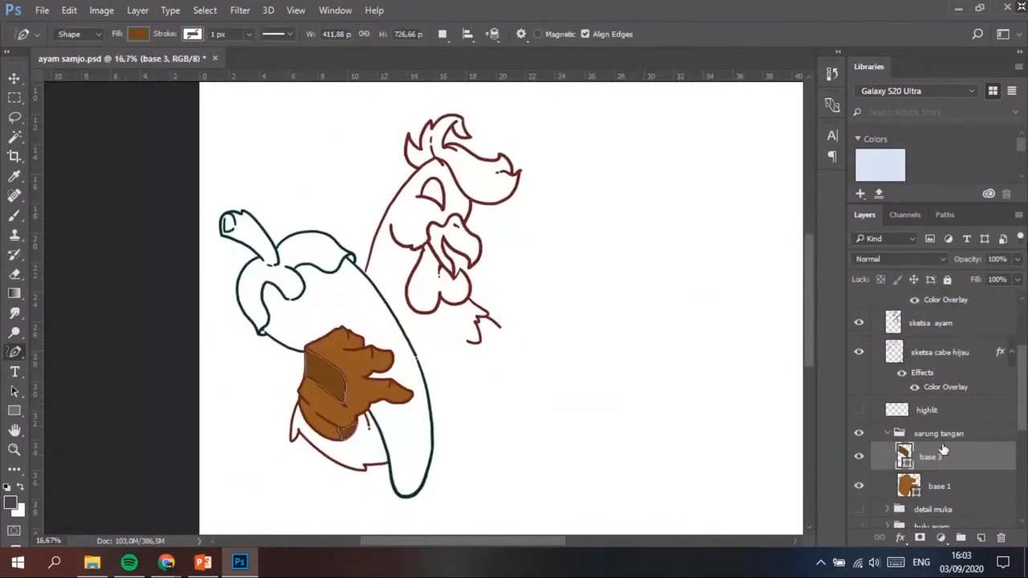
{"action": "right_click", "coordinate": [13, 351]}
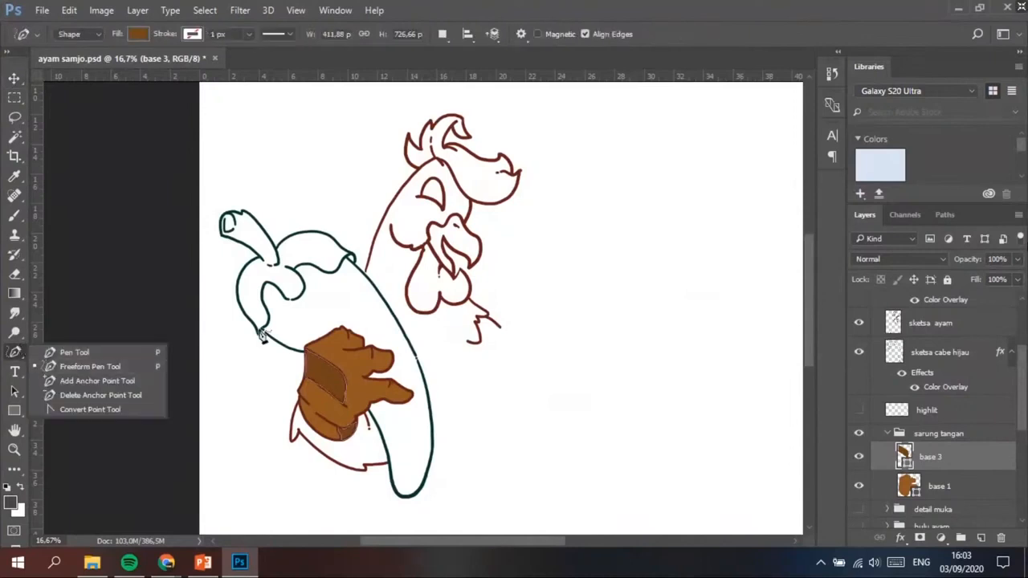
Show the detail muka group to color the eye and beak, with the head in closer view
{"action": "left_click_drag", "start_coordinate": [1025, 418], "coordinate": [1024, 455]}
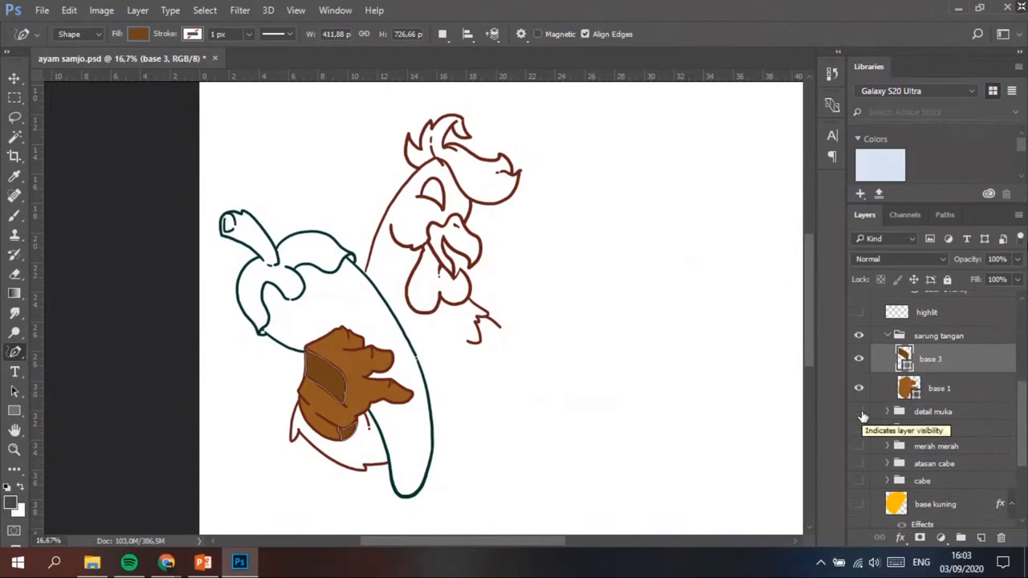
{"action": "left_click", "coordinate": [859, 412]}
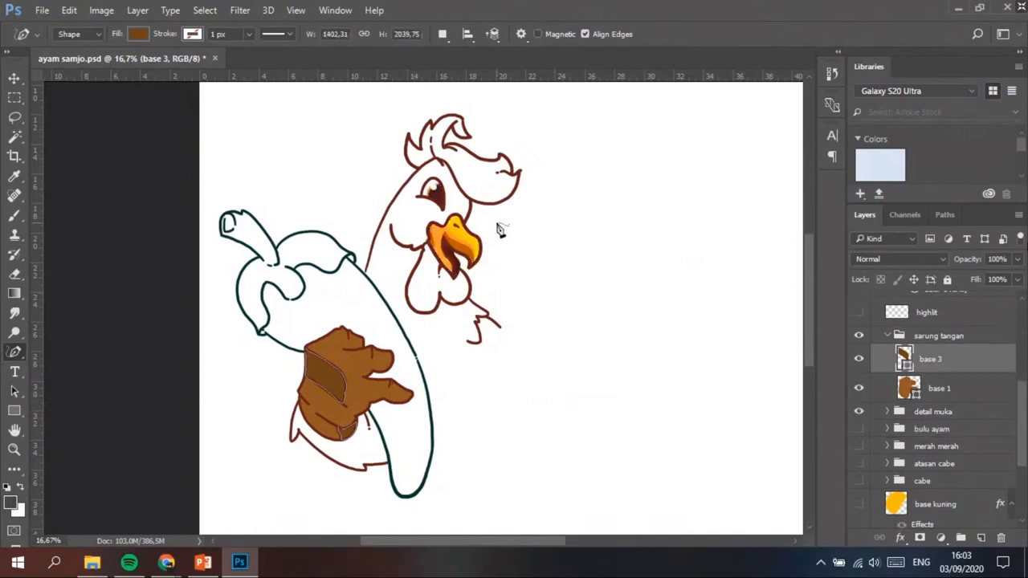
{"action": "key", "text": "ctrl+plus"}
{"action": "scroll", "coordinate": [520, 258], "scroll_direction": "up", "scroll_amount": 1}
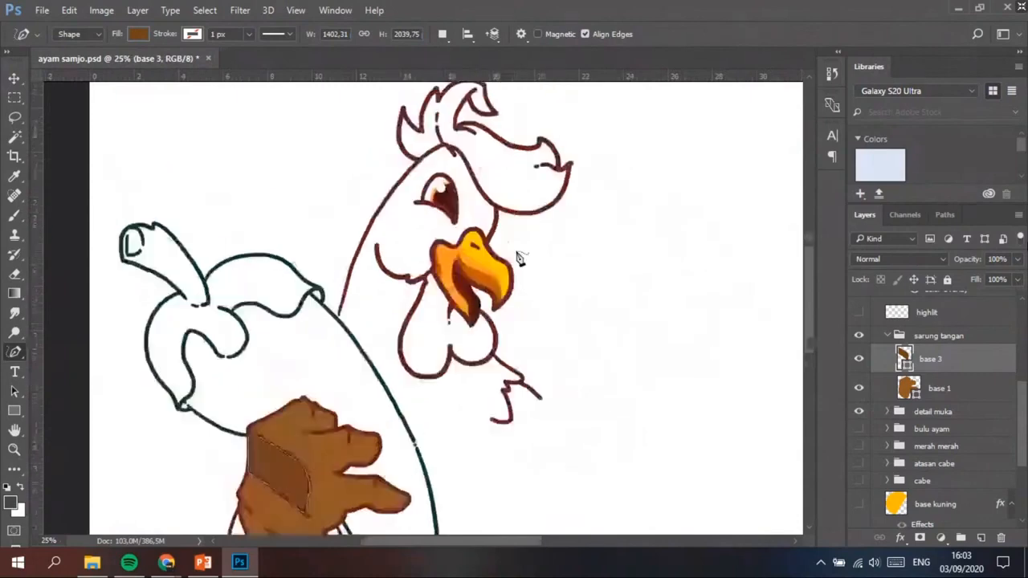
Examine the shading of the beak up close with the shape outline out of the way
{"action": "left_click", "coordinate": [14, 78]}
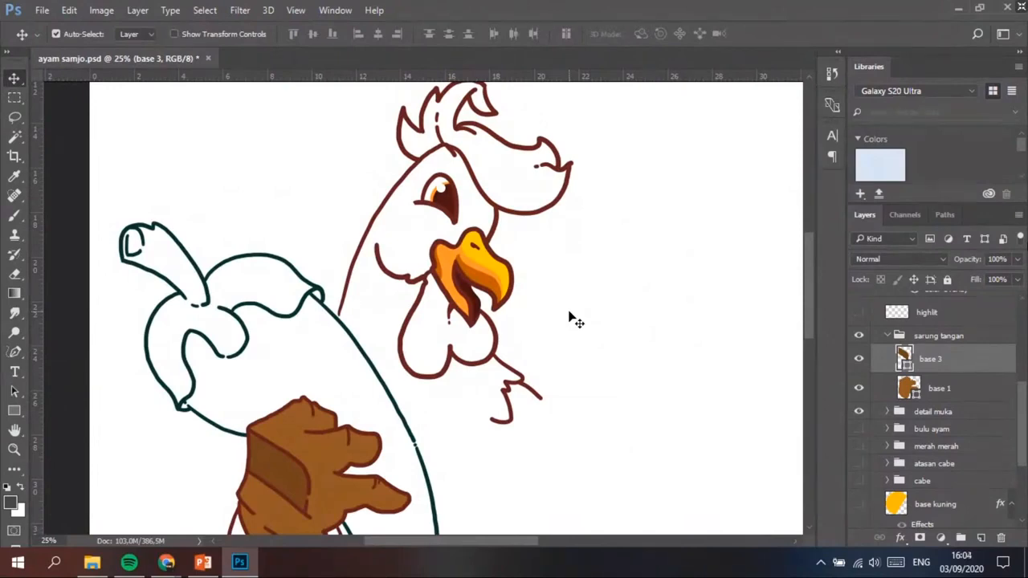
{"action": "scroll", "coordinate": [570, 317], "scroll_direction": "up", "scroll_amount": 1}
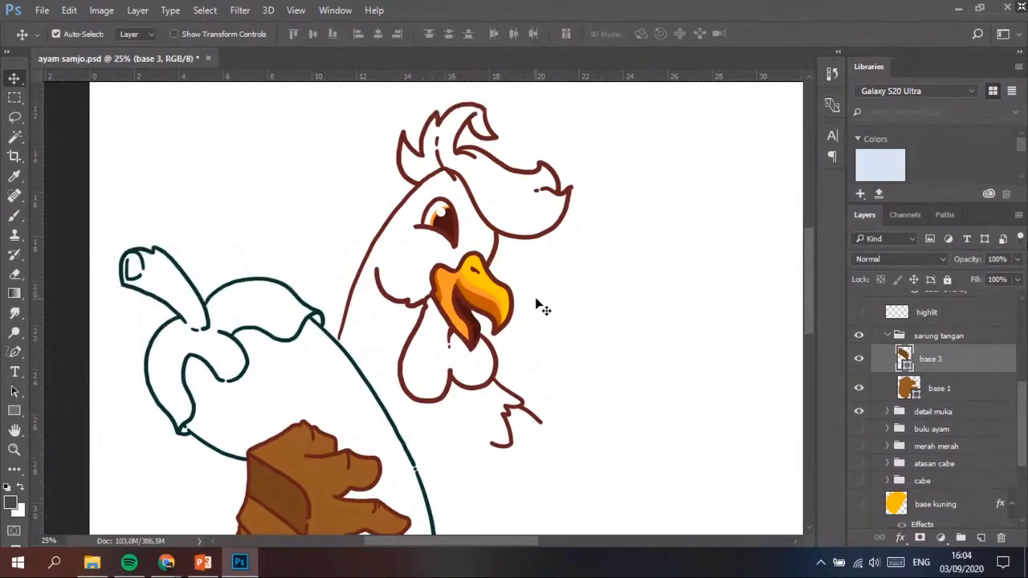
{"action": "key", "text": "ctrl+plus"}
{"action": "key", "text": "ctrl+plus"}
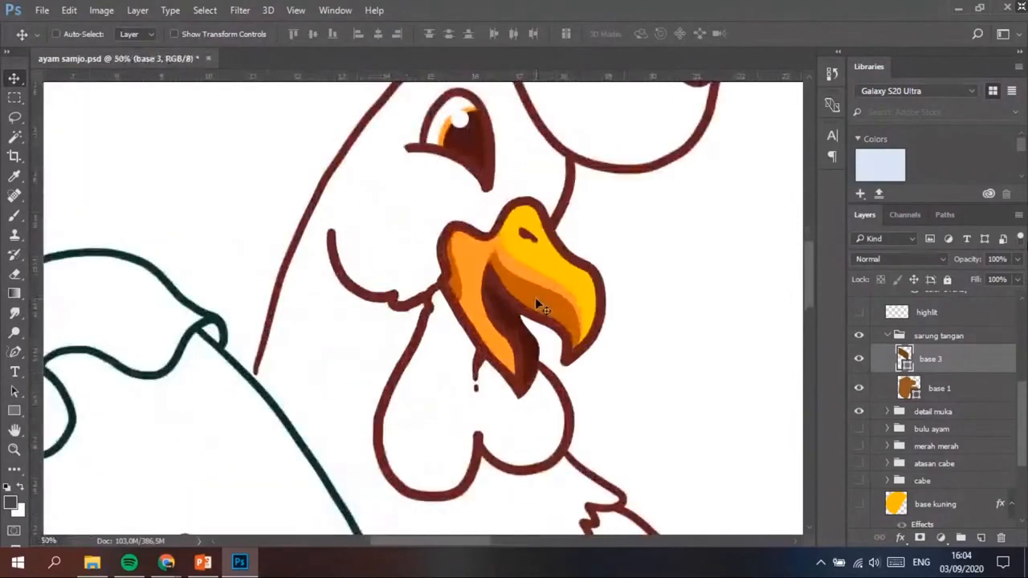
{"action": "key", "text": "ctrl+plus"}
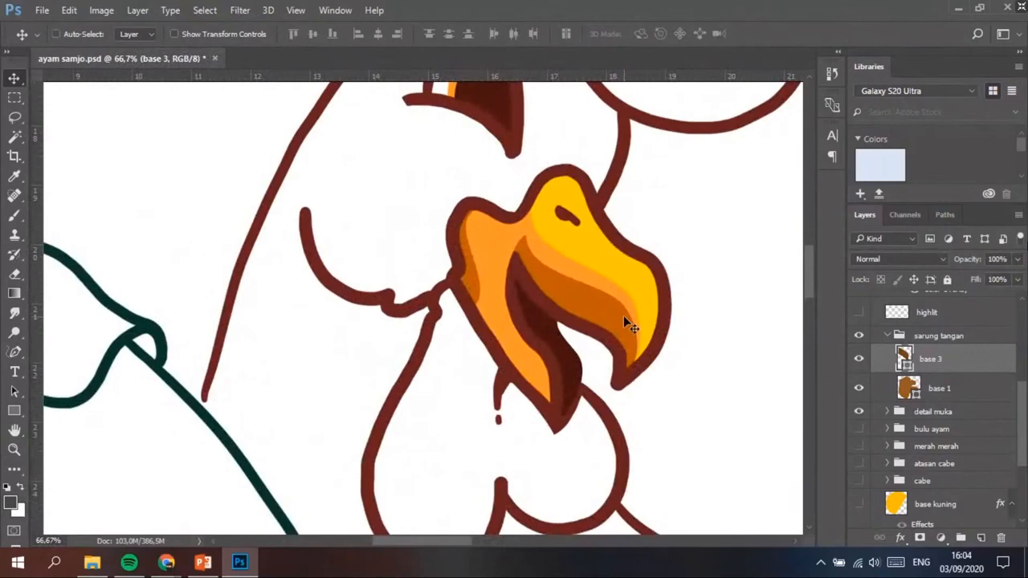
{"action": "key", "text": "ctrl+minus"}
{"action": "key", "text": "ctrl+minus"}
{"action": "key", "text": "ctrl+minus"}
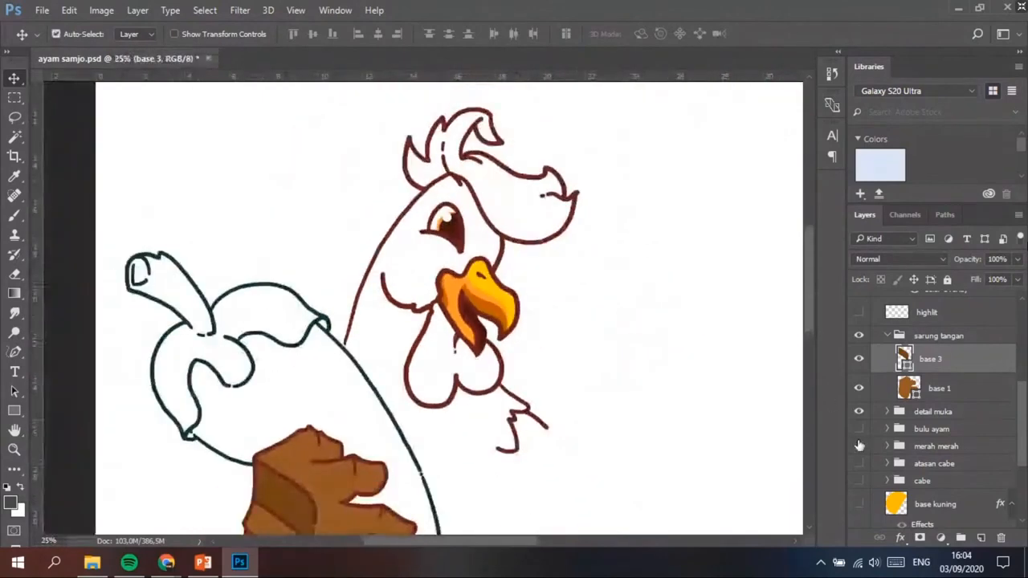
Show the bulu ayam group and examine the grey feather shading around the neck and wattle
{"action": "left_click", "coordinate": [858, 429]}
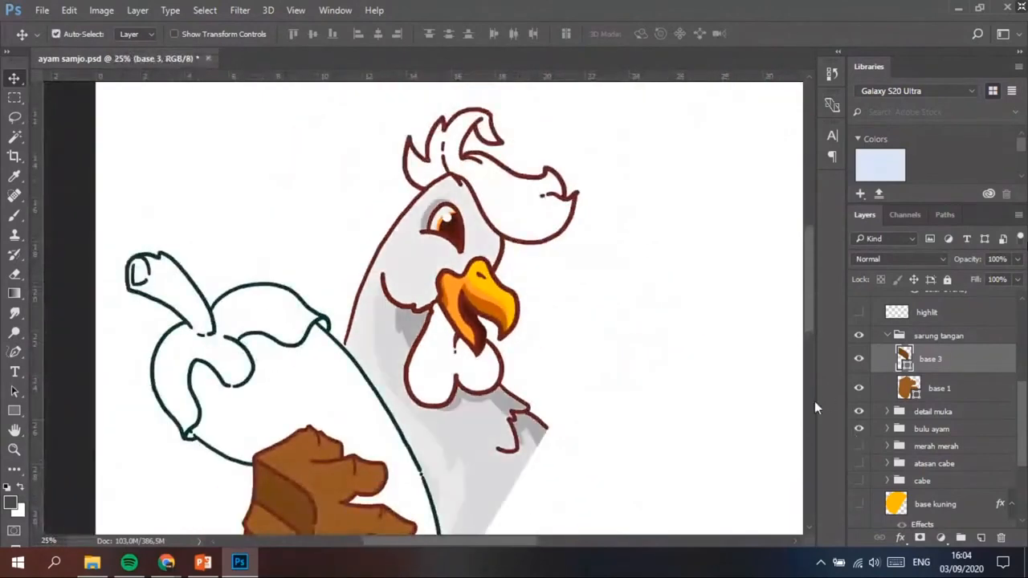
{"action": "scroll", "coordinate": [544, 330], "scroll_direction": "down", "scroll_amount": 5}
{"action": "scroll", "coordinate": [544, 330], "scroll_direction": "up", "scroll_amount": 4}
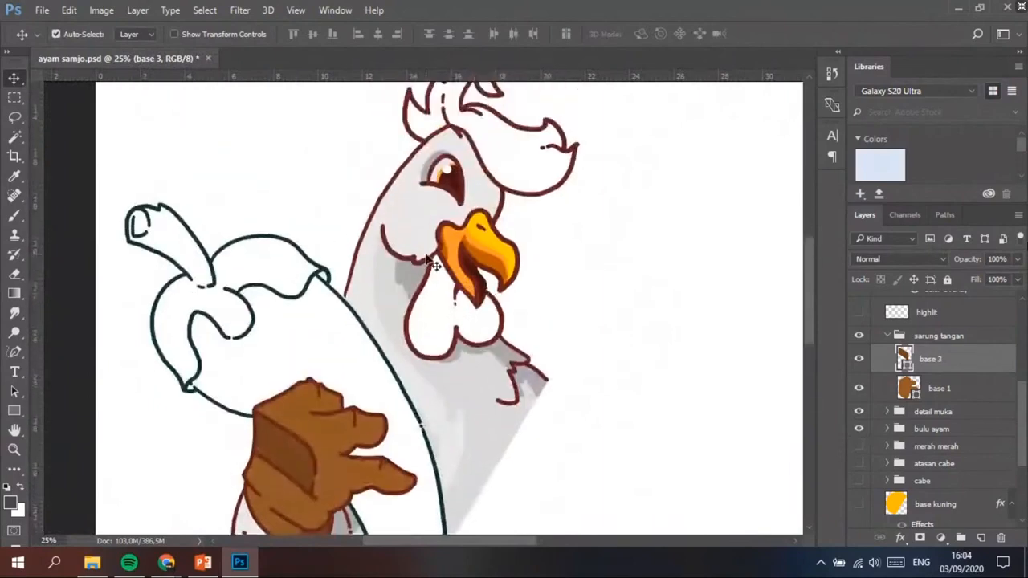
{"action": "key", "text": "ctrl+plus"}
{"action": "key", "text": "ctrl+plus"}
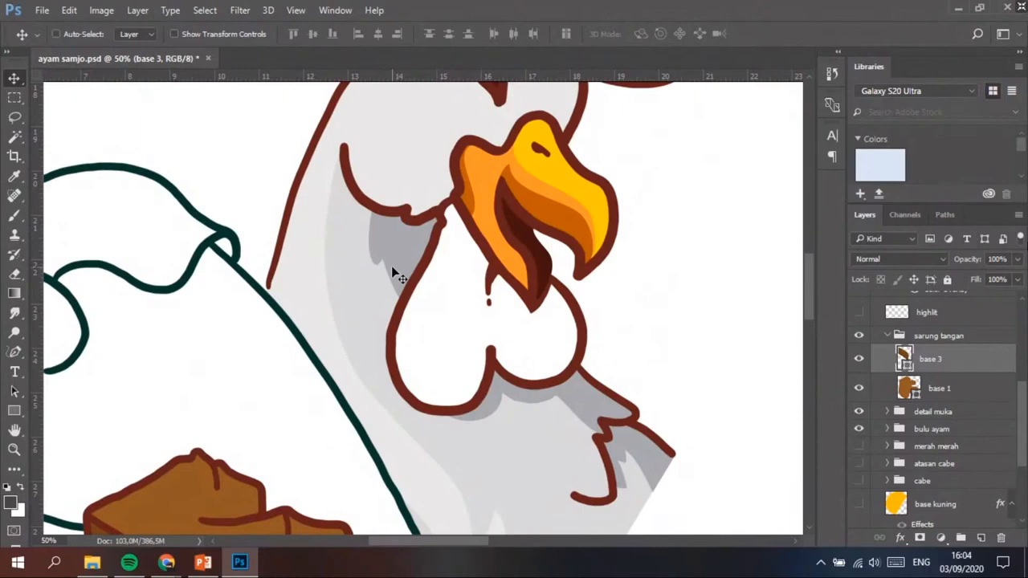
{"action": "scroll", "coordinate": [391, 266], "scroll_direction": "down", "scroll_amount": 3}
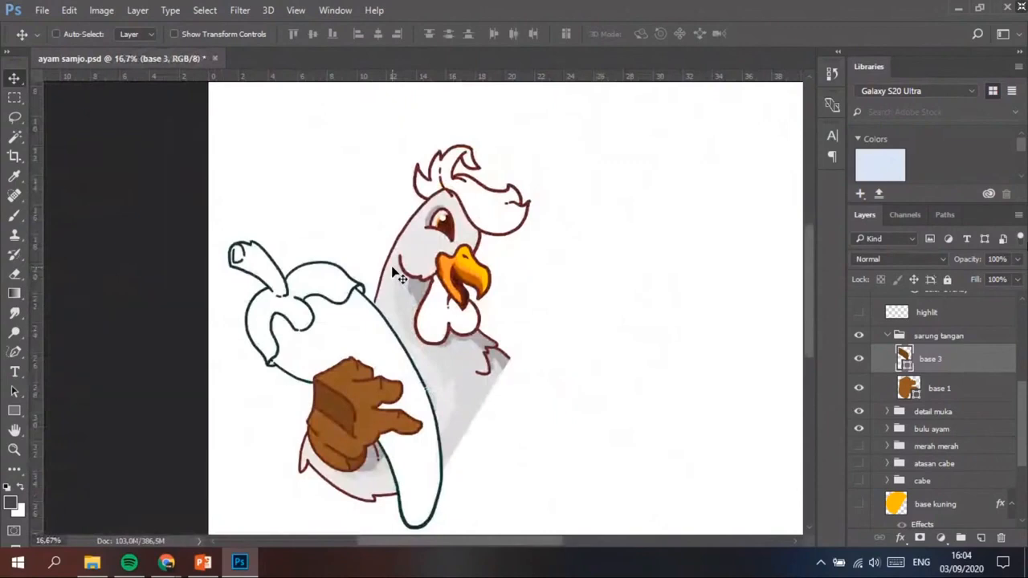
Show the merah merah group for the red comb and wattle, toggling it to compare and leaving it visible
{"action": "left_click", "coordinate": [859, 446]}
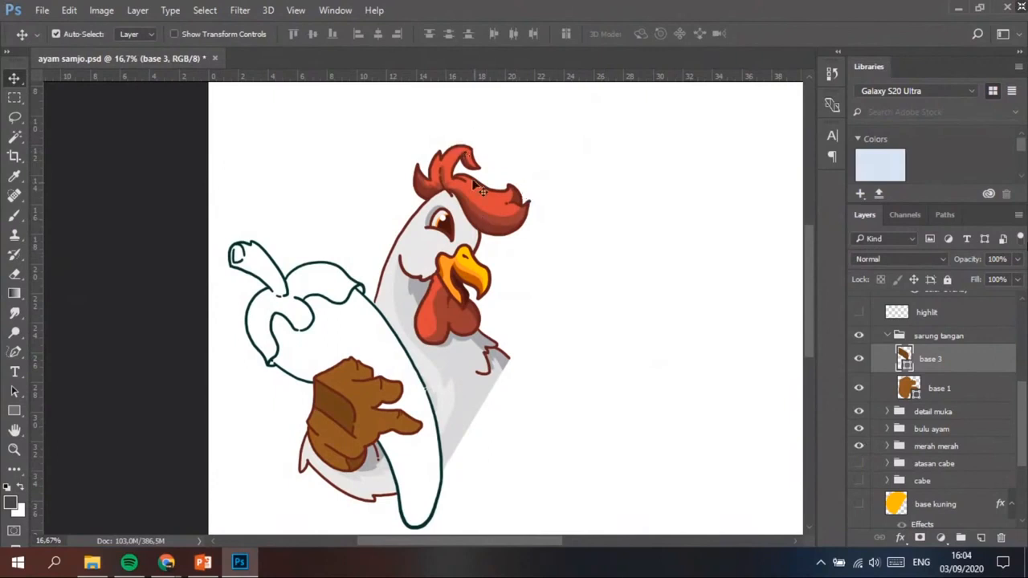
{"action": "left_click", "coordinate": [861, 448]}
{"action": "left_click", "coordinate": [860, 448]}
{"action": "left_click", "coordinate": [860, 448]}
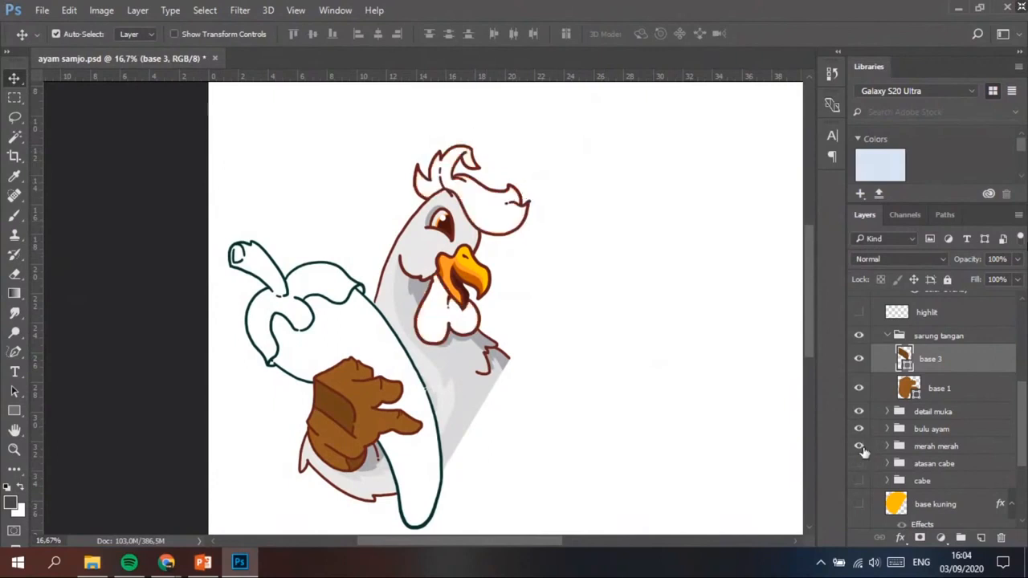
{"action": "left_click", "coordinate": [861, 448]}
{"action": "left_click", "coordinate": [861, 448]}
{"action": "left_click", "coordinate": [860, 448]}
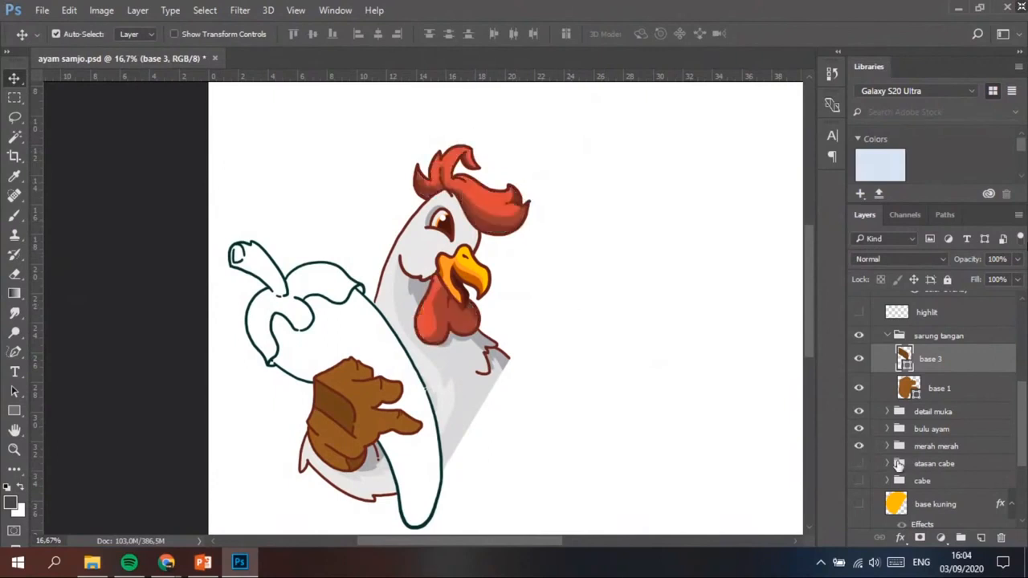
Show the atasan cabe and cabe groups to color the chili's cap and body, and enlarge the view of the artwork
{"action": "left_click", "coordinate": [858, 464]}
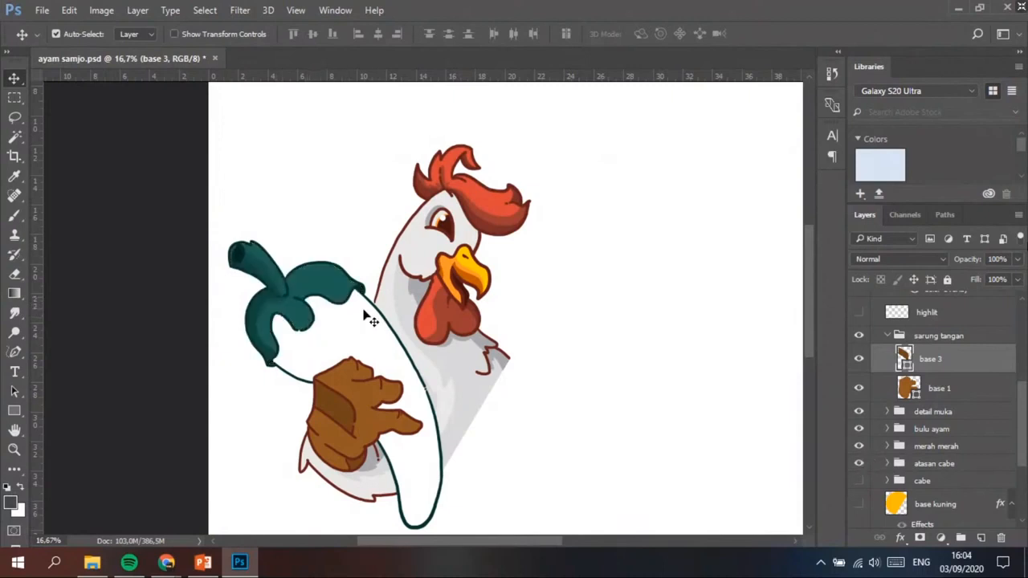
{"action": "left_click", "coordinate": [859, 480]}
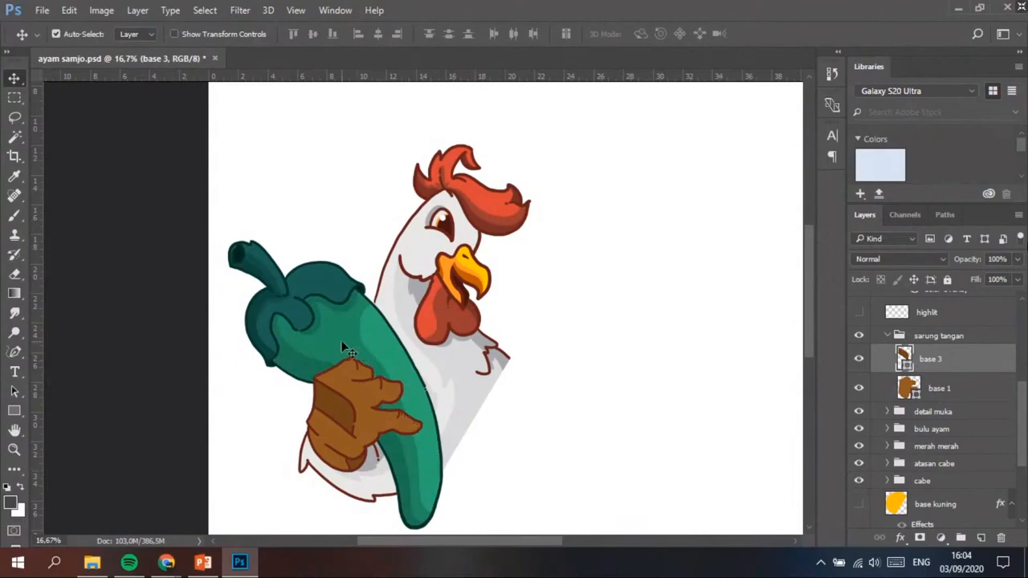
{"action": "key", "text": "ctrl+plus"}
{"action": "key", "text": "ctrl+plus"}
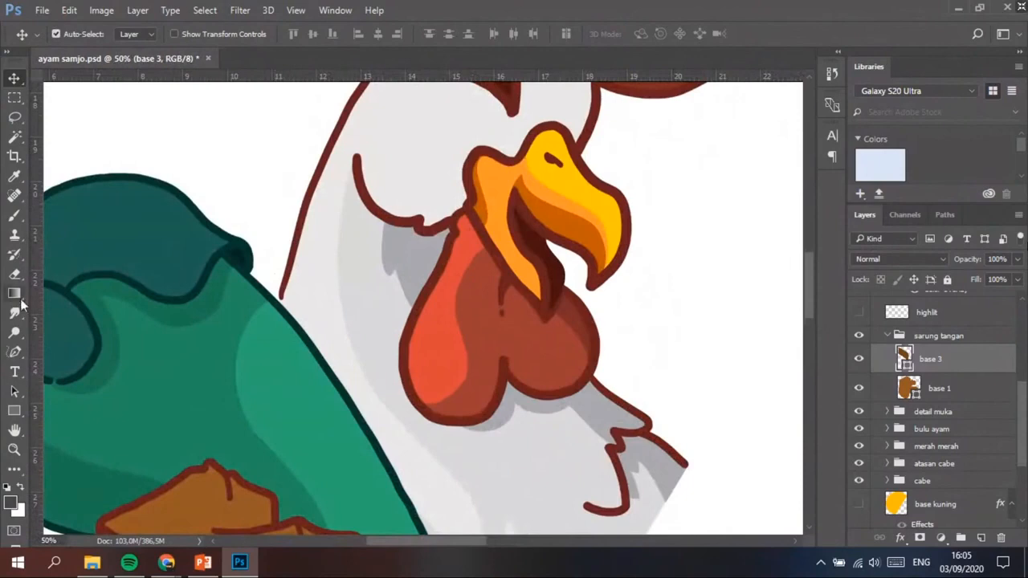
Activate the Brush Tool, and switch from it to the Freeform Pen Tool
{"action": "left_click_drag", "start_coordinate": [14, 216], "coordinate": [55, 218]}
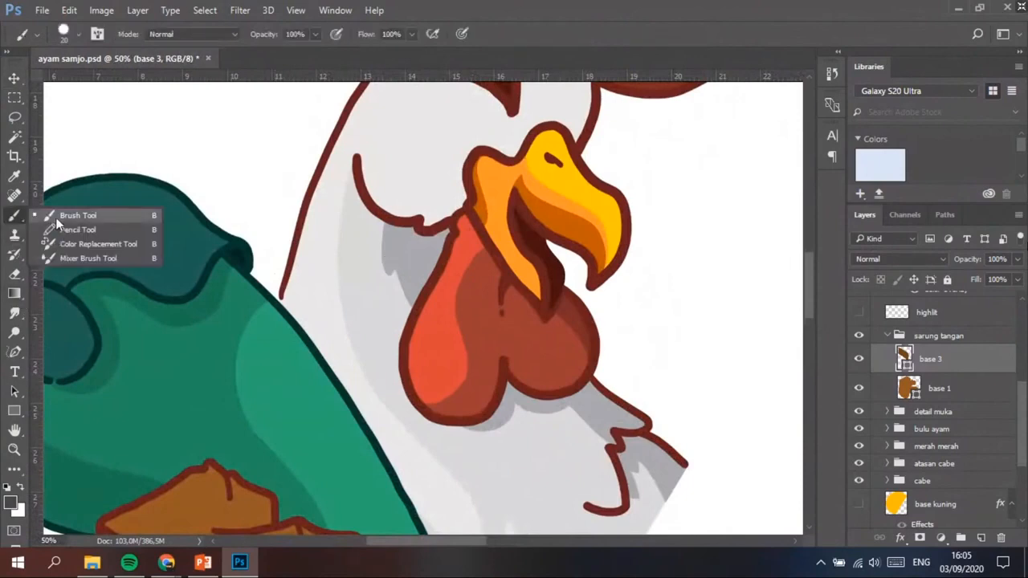
{"action": "left_click", "coordinate": [55, 218]}
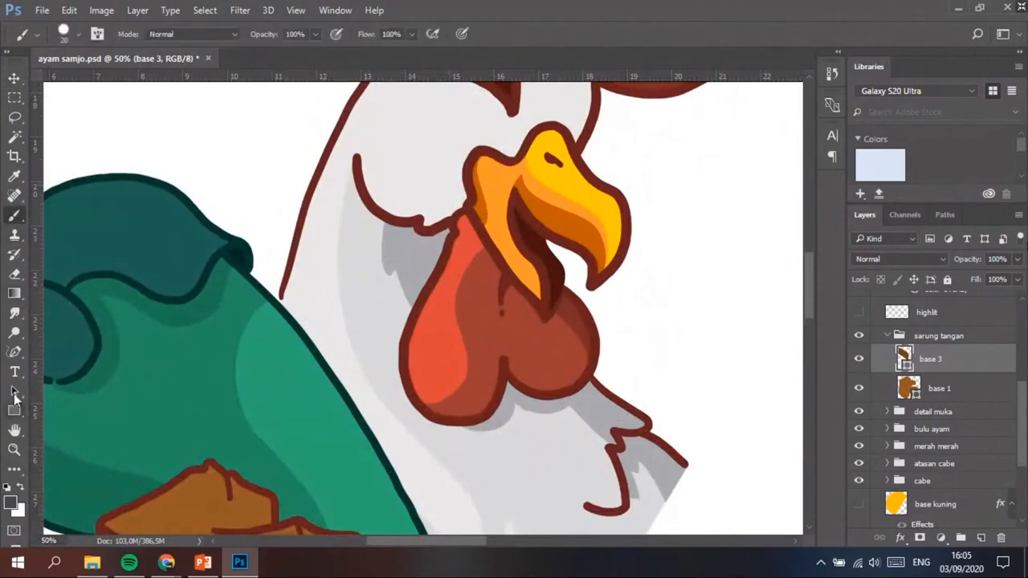
{"action": "left_click_drag", "start_coordinate": [15, 352], "coordinate": [61, 370]}
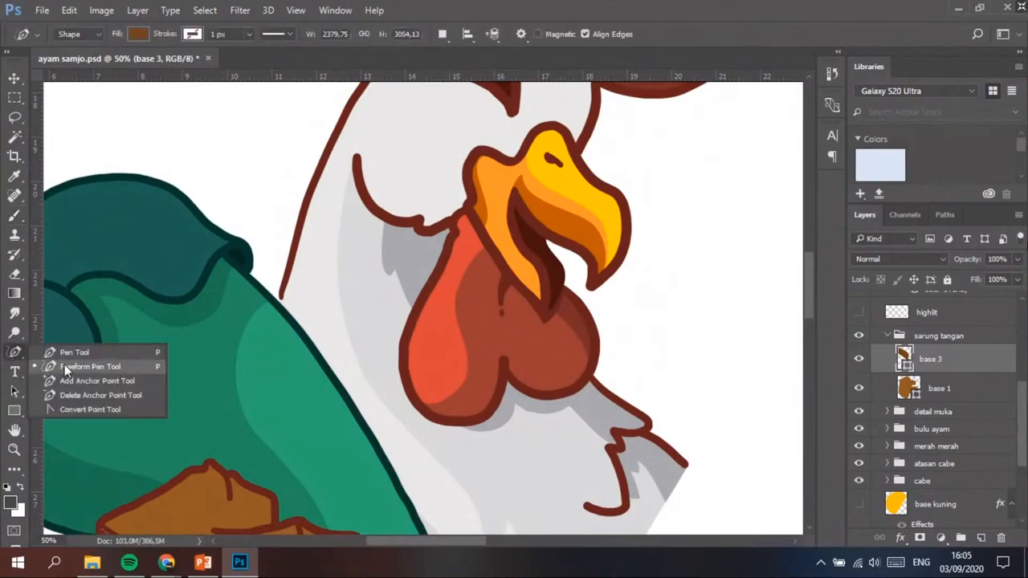
Create a new layer group above the sarung tangan group and name it contoh
{"action": "left_click", "coordinate": [64, 367]}
{"action": "left_click", "coordinate": [938, 337]}
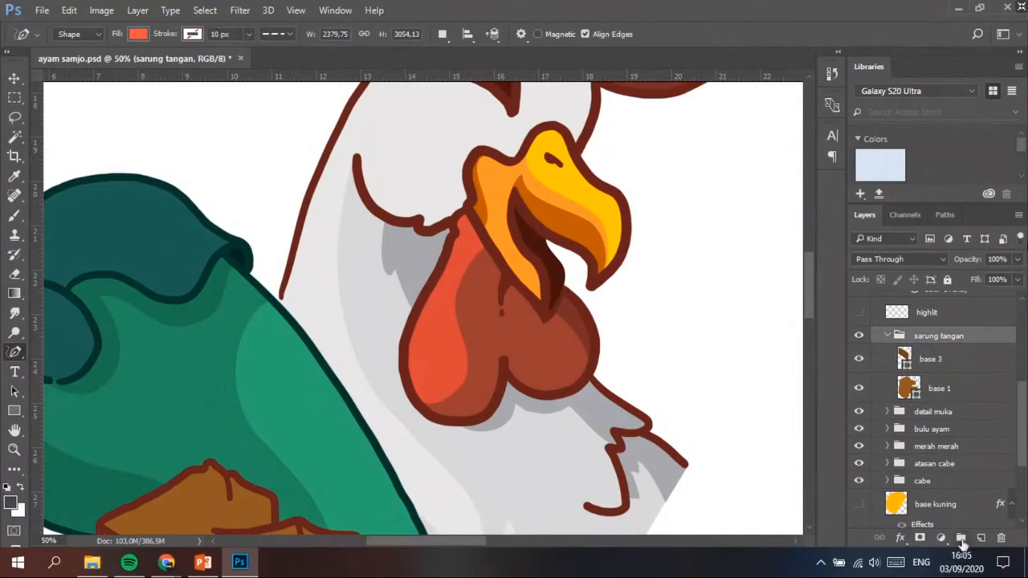
{"action": "left_click", "coordinate": [960, 537]}
{"action": "double_click", "coordinate": [927, 336]}
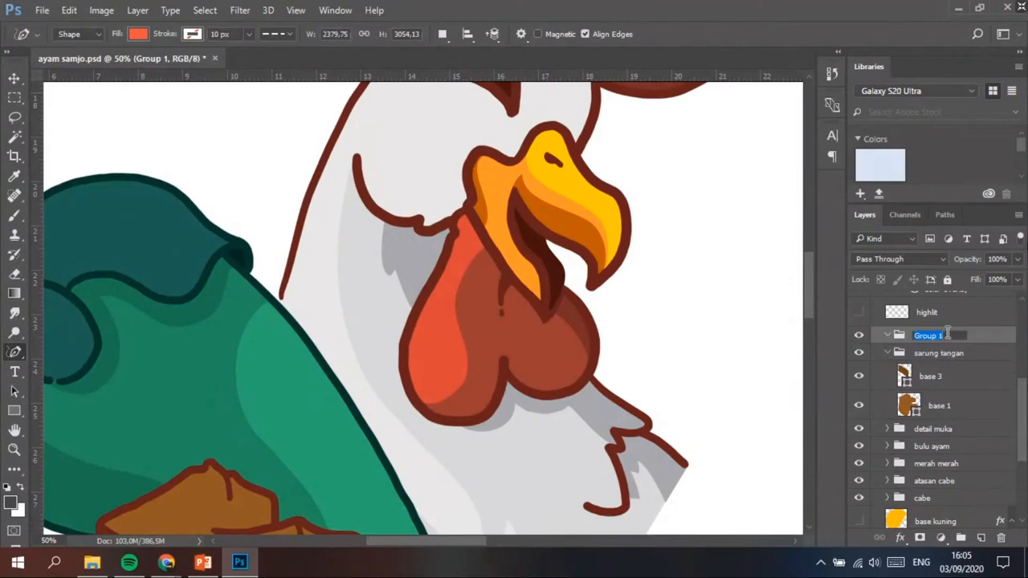
{"action": "type", "text": "contoh"}
{"action": "key", "text": "Return"}
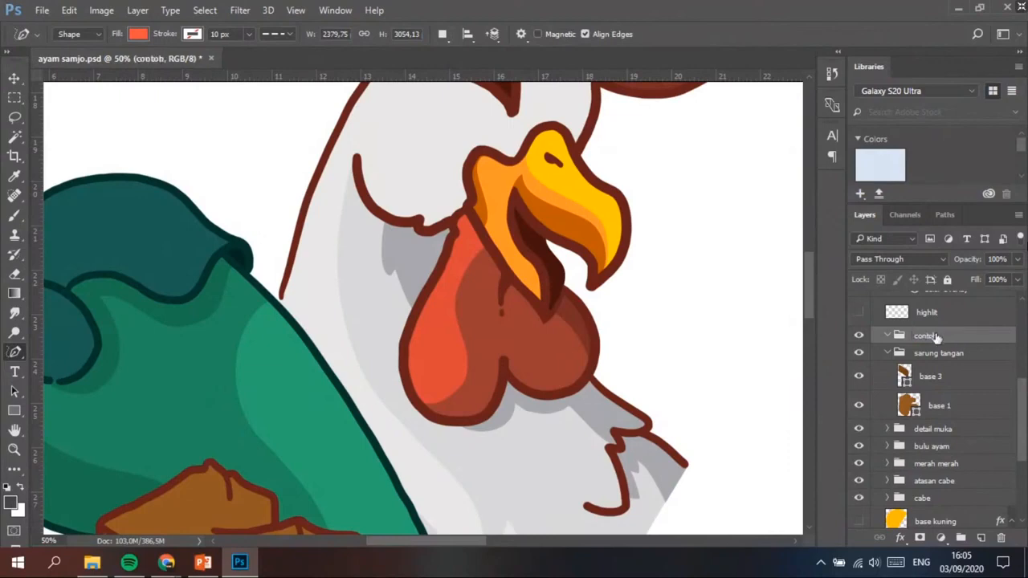
Add a new layer inside the contoh group and sample the dark red of the comb as the Brush Tool's foreground color
{"action": "scroll", "coordinate": [661, 291], "scroll_direction": "up", "scroll_amount": 10}
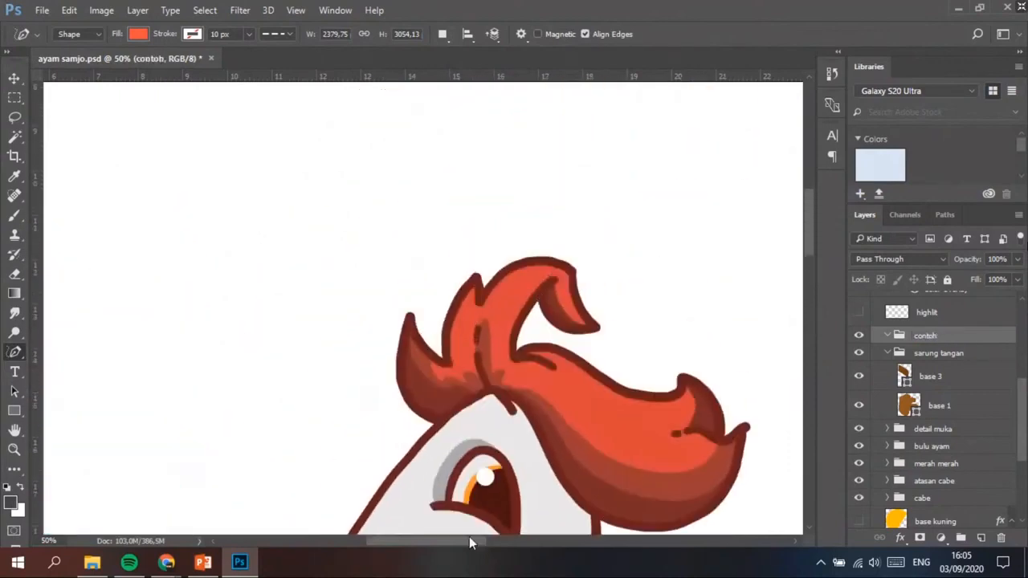
{"action": "left_click_drag", "start_coordinate": [465, 540], "coordinate": [442, 526]}
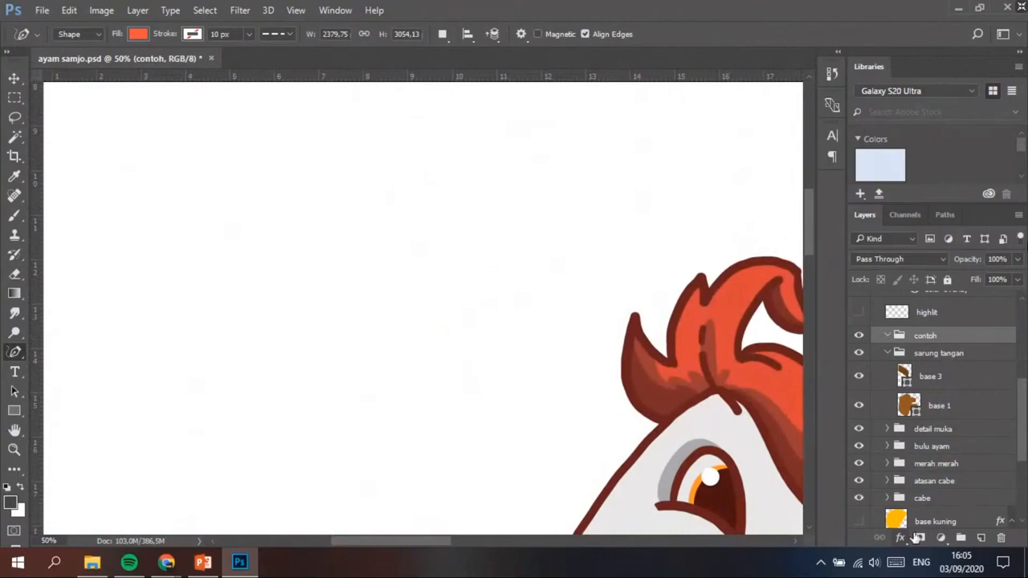
{"action": "left_click", "coordinate": [981, 537]}
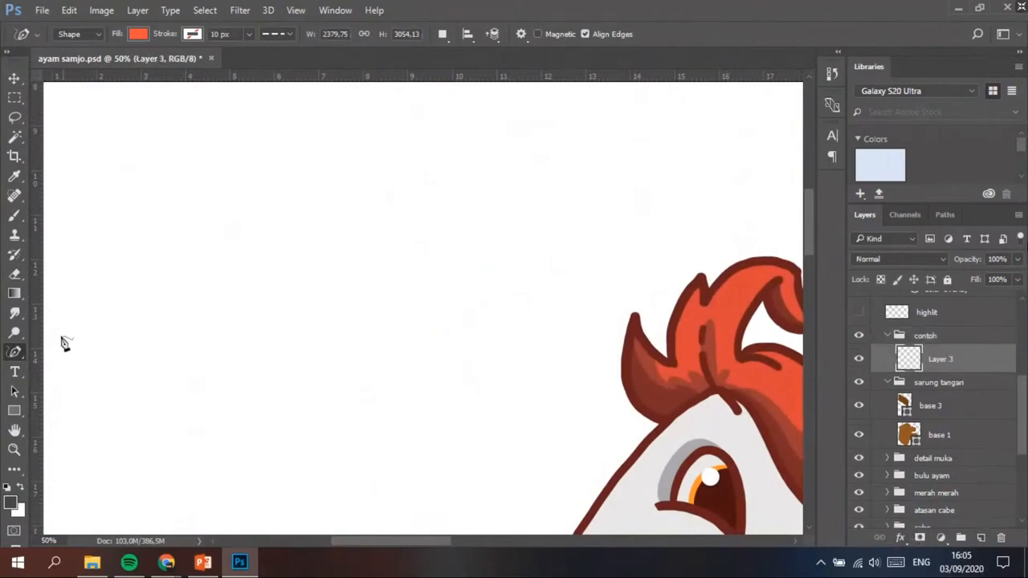
{"action": "left_click_drag", "start_coordinate": [15, 216], "coordinate": [58, 222]}
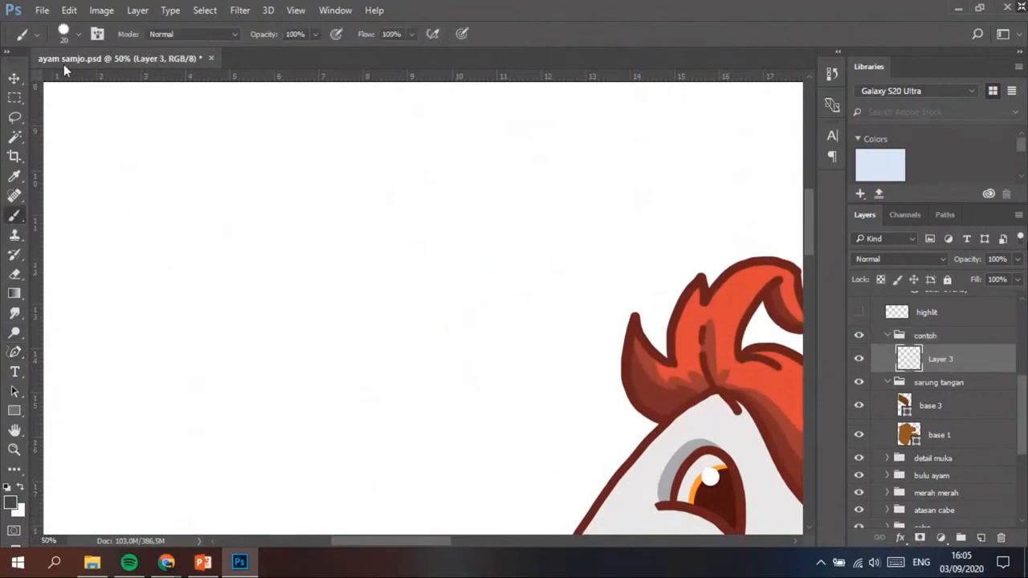
{"action": "left_click", "coordinate": [65, 33]}
{"action": "left_click", "coordinate": [506, 33]}
{"action": "left_click", "coordinate": [11, 502]}
{"action": "left_click_drag", "start_coordinate": [635, 281], "coordinate": [662, 508]}
{"action": "left_click", "coordinate": [647, 378]}
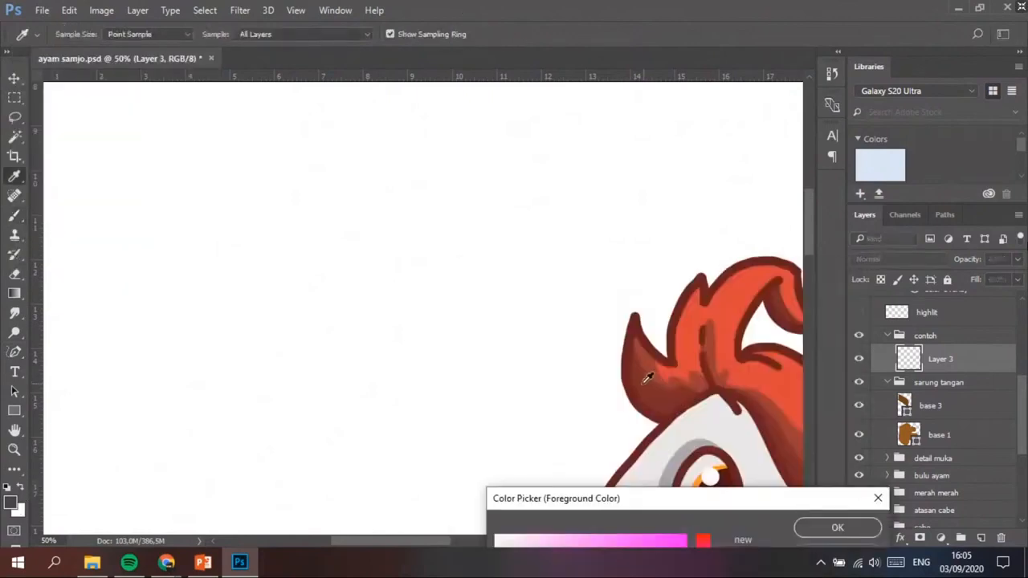
{"action": "left_click", "coordinate": [835, 526]}
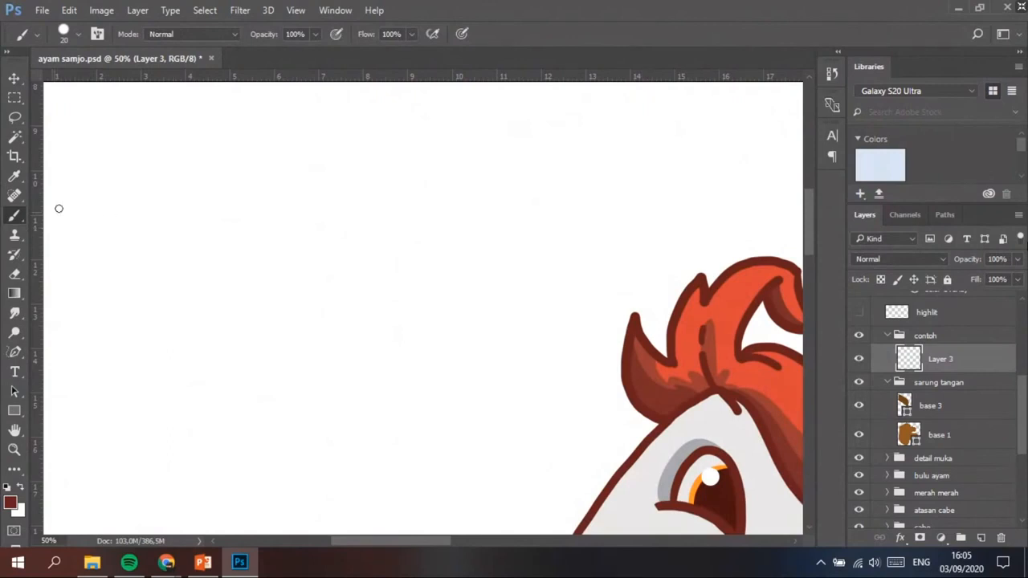
Draw a head outline with two ears in the blank area using a 10 px brush, and erase the stray stroke inside the crown
{"action": "right_click", "coordinate": [305, 164]}
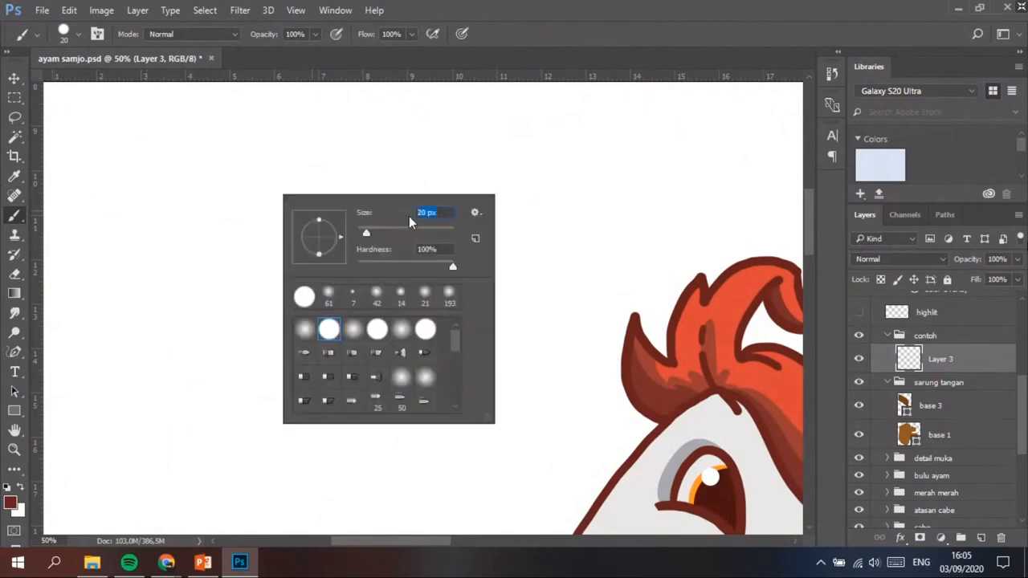
{"action": "type", "text": "10"}
{"action": "key", "text": "Return"}
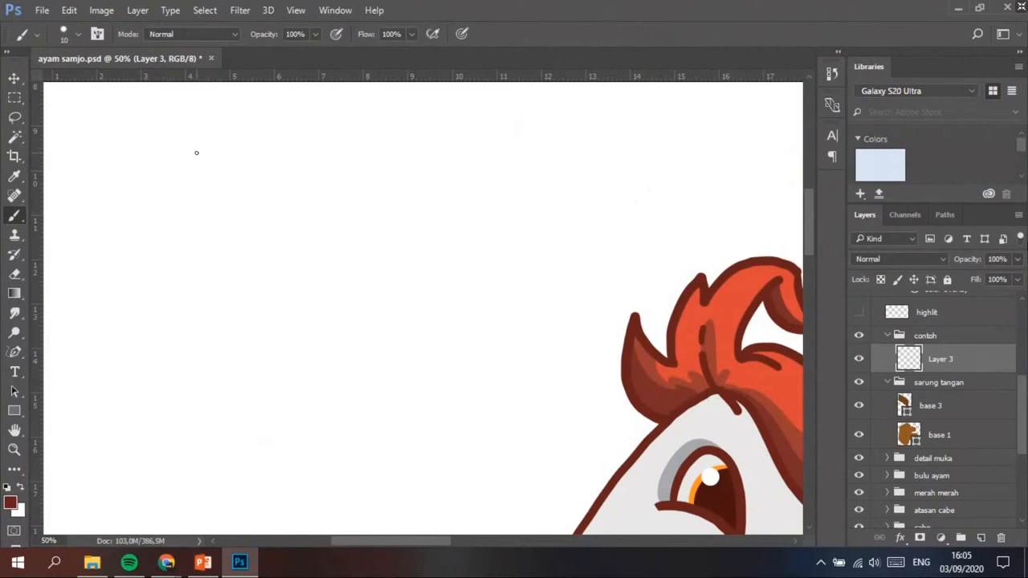
{"action": "mouse_move", "coordinate": [239, 143]}
{"action": "left_mouse_down"}
{"action": "mouse_move", "coordinate": [214, 179]}
{"action": "mouse_move", "coordinate": [214, 200]}
{"action": "mouse_move", "coordinate": [198, 193]}
{"action": "mouse_move", "coordinate": [203, 238]}
{"action": "mouse_move", "coordinate": [275, 345]}
{"action": "mouse_move", "coordinate": [307, 339]}
{"action": "mouse_move", "coordinate": [334, 300]}
{"action": "mouse_move", "coordinate": [341, 250]}
{"action": "mouse_move", "coordinate": [357, 254]}
{"action": "mouse_move", "coordinate": [365, 240]}
{"action": "mouse_move", "coordinate": [360, 195]}
{"action": "mouse_move", "coordinate": [341, 201]}
{"action": "mouse_move", "coordinate": [338, 172]}
{"action": "mouse_move", "coordinate": [294, 134]}
{"action": "mouse_move", "coordinate": [238, 138]}
{"action": "left_mouse_up"}
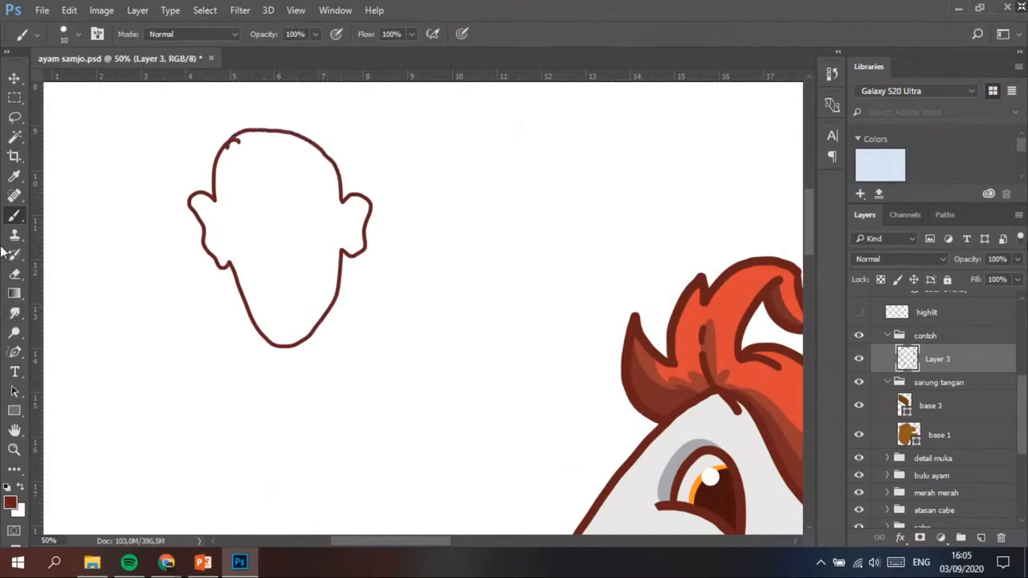
{"action": "left_click", "coordinate": [15, 273]}
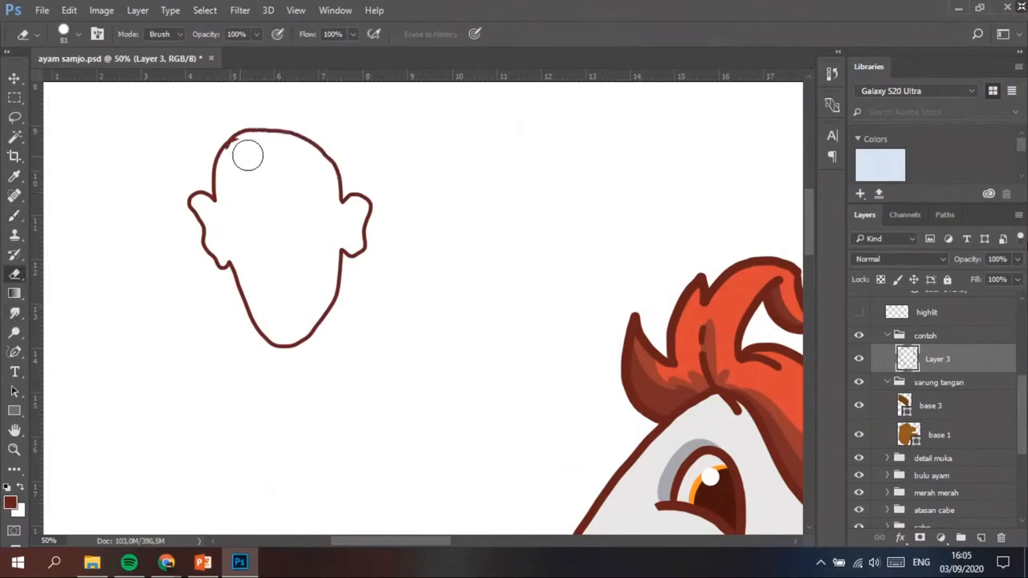
Rename the line art layer as outline and place a new empty layer beneath it in the contoh group
{"action": "double_click", "coordinate": [936, 359]}
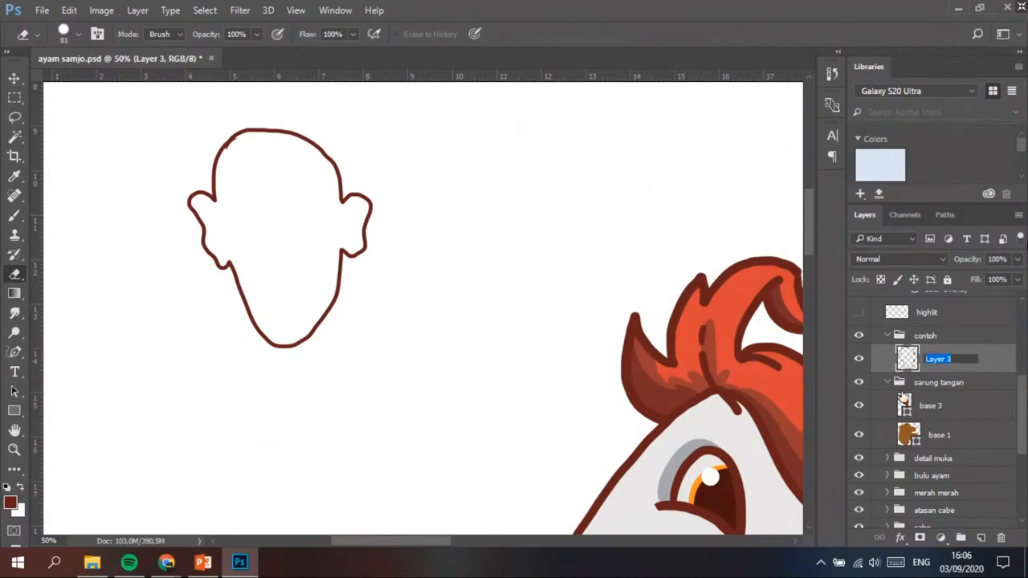
{"action": "type", "text": "c"}
{"action": "key", "text": "Return"}
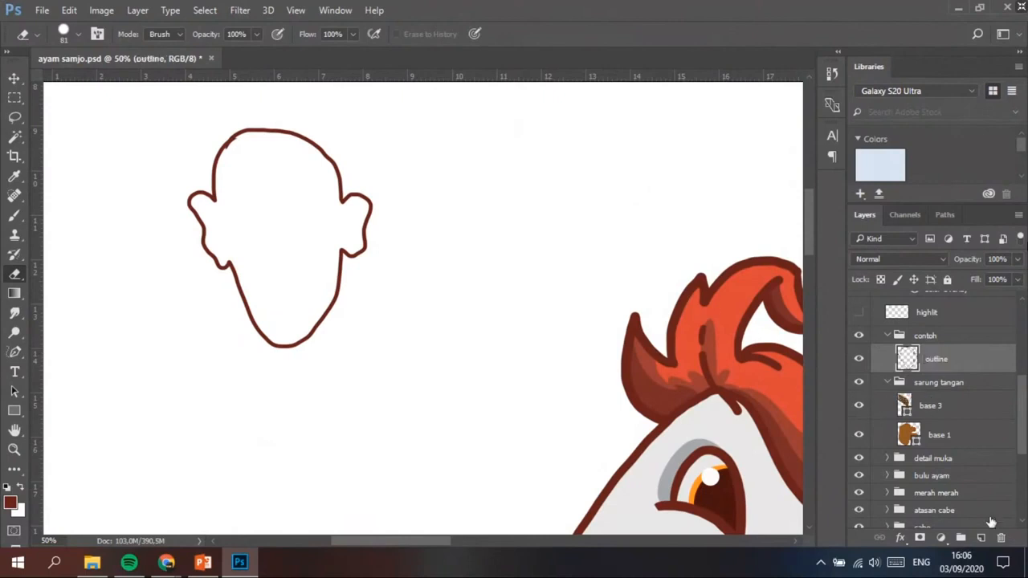
{"action": "left_click", "coordinate": [981, 546]}
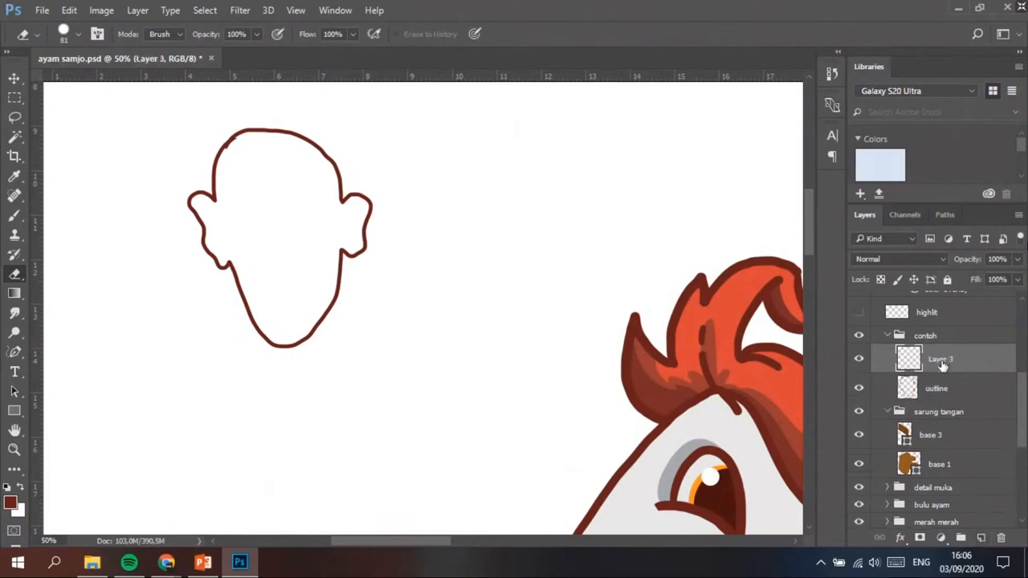
{"action": "left_click_drag", "start_coordinate": [944, 367], "coordinate": [945, 415]}
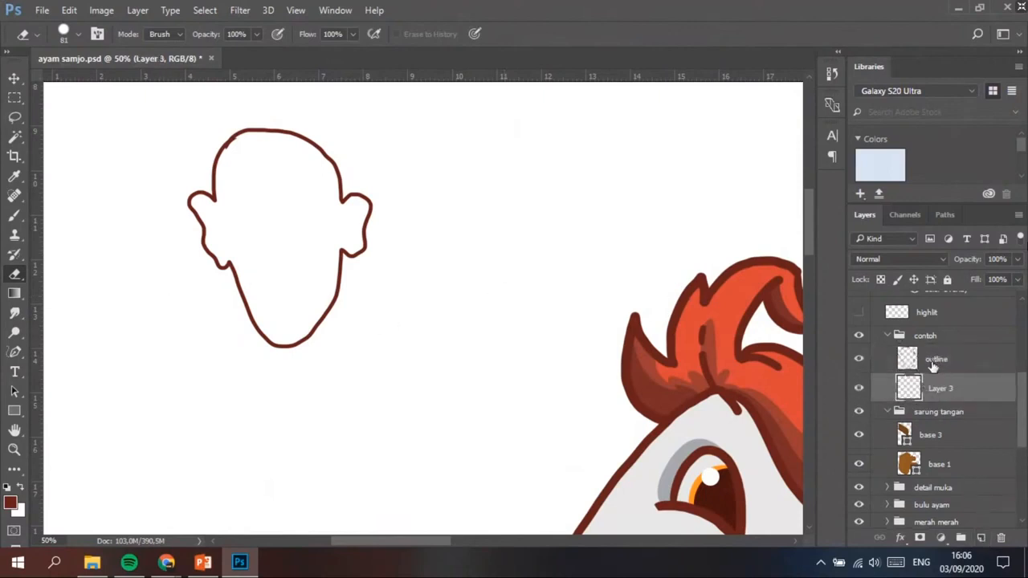
Draw a closed shape with a dusty pink fill, about 318 by 211 px, inside the head outline using the Freeform Pen Tool
{"action": "scroll", "coordinate": [200, 174], "scroll_direction": "up", "scroll_amount": 3}
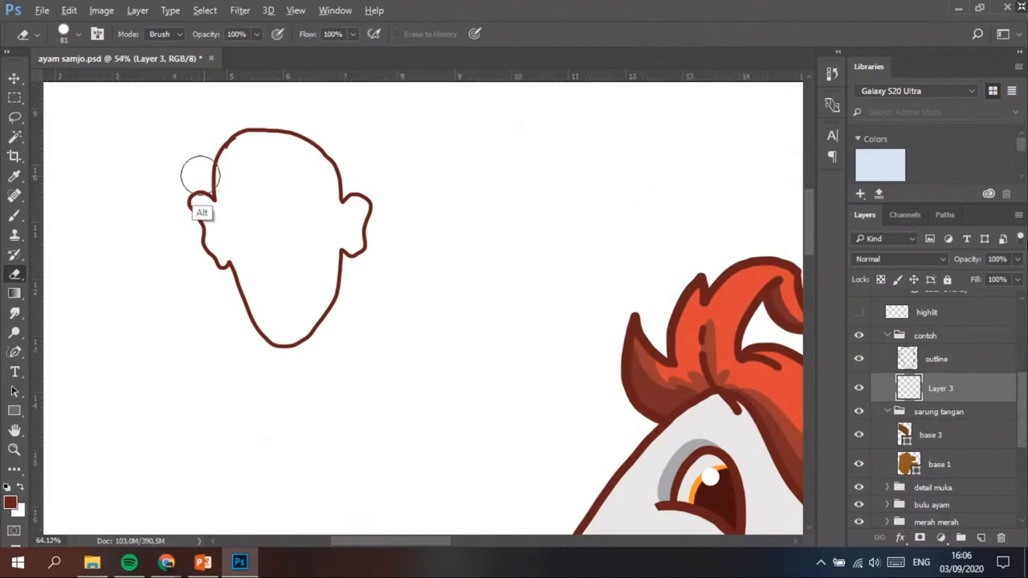
{"action": "scroll", "coordinate": [200, 175], "scroll_direction": "up", "scroll_amount": 4}
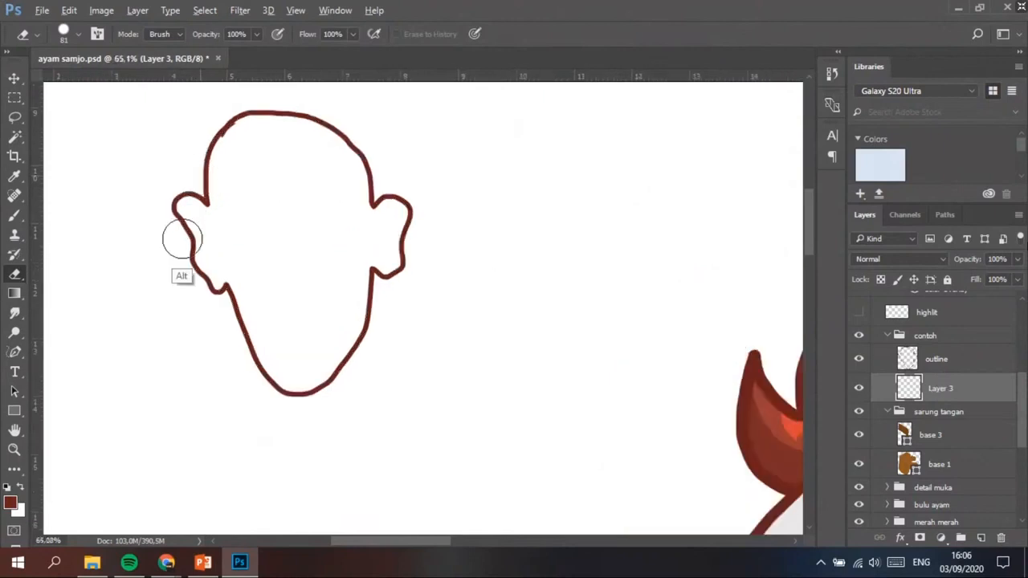
{"action": "left_click", "coordinate": [14, 351]}
{"action": "right_click", "coordinate": [448, 283]}
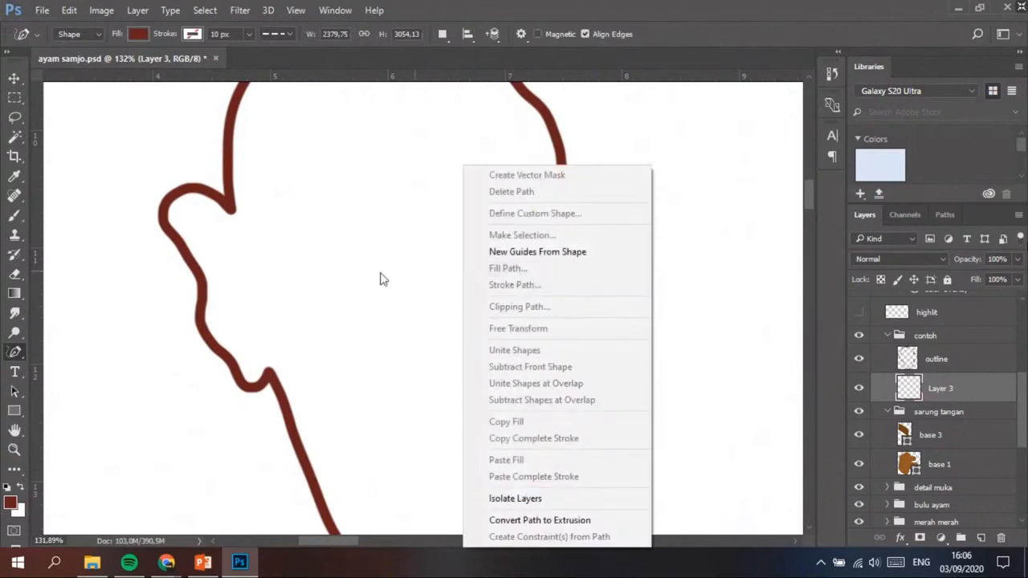
{"action": "left_click", "coordinate": [138, 33]}
{"action": "left_click", "coordinate": [137, 34]}
{"action": "left_click", "coordinate": [210, 63]}
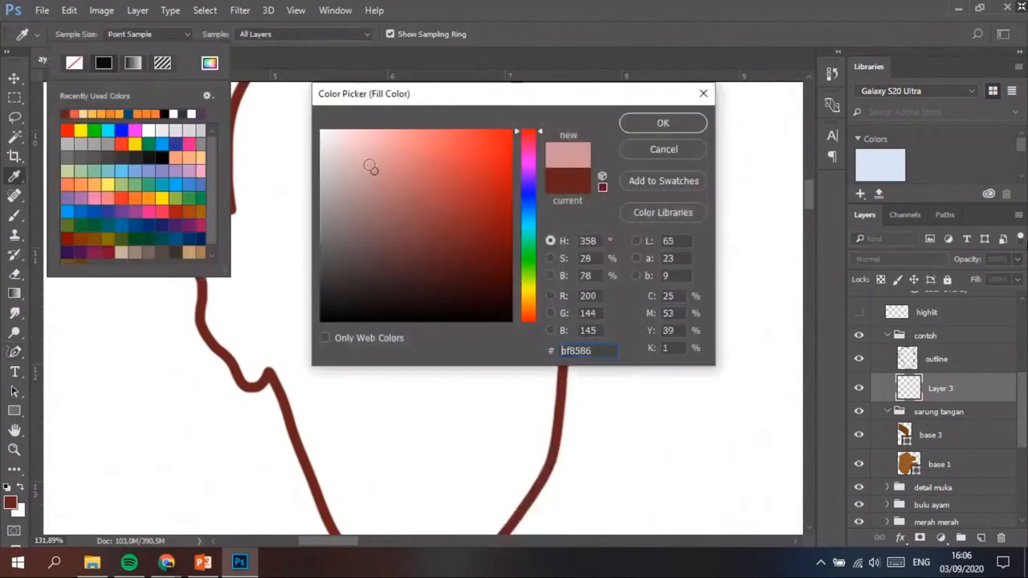
{"action": "left_click", "coordinate": [361, 176]}
{"action": "left_click", "coordinate": [647, 122]}
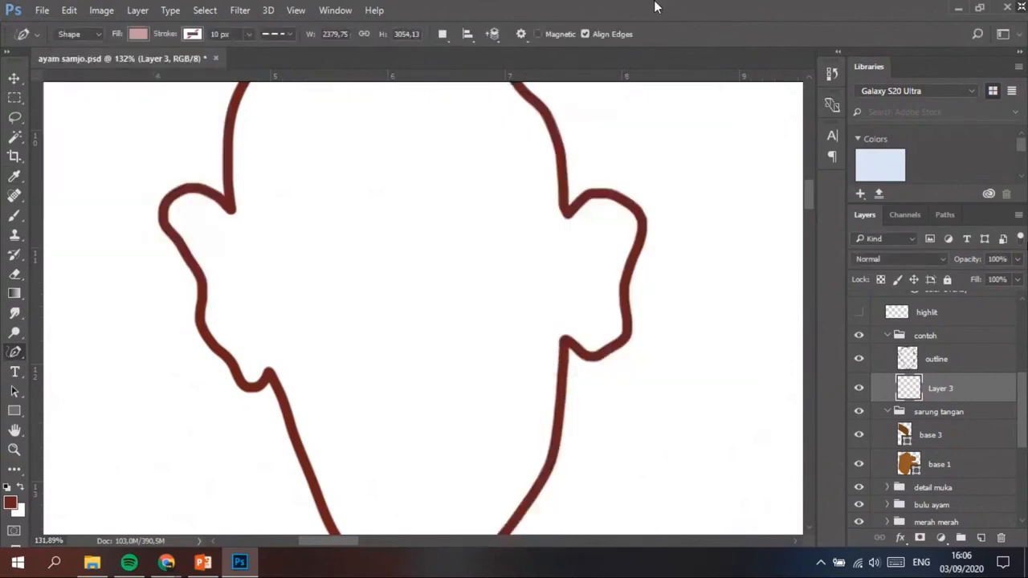
{"action": "mouse_move", "coordinate": [228, 151]}
{"action": "left_mouse_down"}
{"action": "mouse_move", "coordinate": [341, 147]}
{"action": "mouse_move", "coordinate": [443, 182]}
{"action": "mouse_move", "coordinate": [523, 295]}
{"action": "mouse_move", "coordinate": [303, 303]}
{"action": "mouse_move", "coordinate": [290, 278]}
{"action": "mouse_move", "coordinate": [226, 280]}
{"action": "mouse_move", "coordinate": [207, 209]}
{"action": "mouse_move", "coordinate": [230, 209]}
{"action": "mouse_move", "coordinate": [228, 153]}
{"action": "left_mouse_up"}
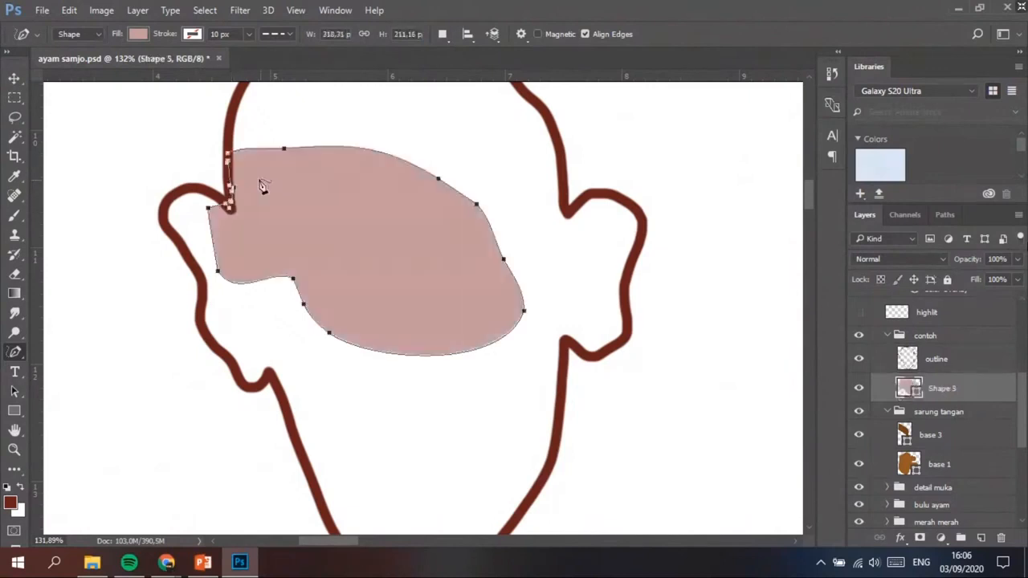
Examine the sample head and its pink fill shape alongside the whole mascot artwork
{"action": "left_click", "coordinate": [14, 78]}
{"action": "key", "text": "ctrl+minus"}
{"action": "key", "text": "ctrl+minus"}
{"action": "key", "text": "ctrl+minus"}
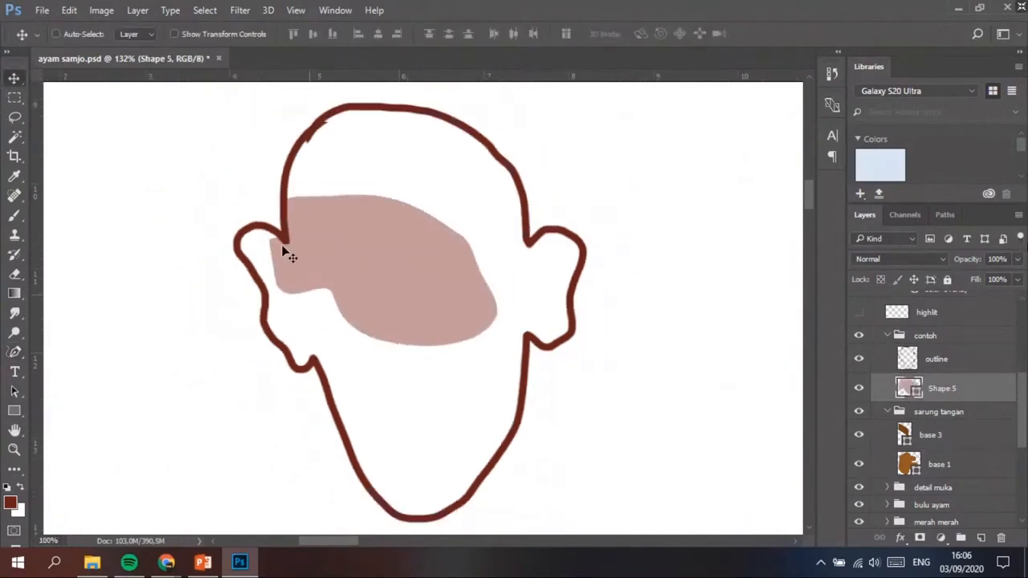
{"action": "key", "text": "ctrl+minus"}
{"action": "key", "text": "ctrl+minus"}
{"action": "key", "text": "ctrl+minus"}
{"action": "key", "text": "ctrl+minus"}
{"action": "key", "text": "ctrl+minus"}
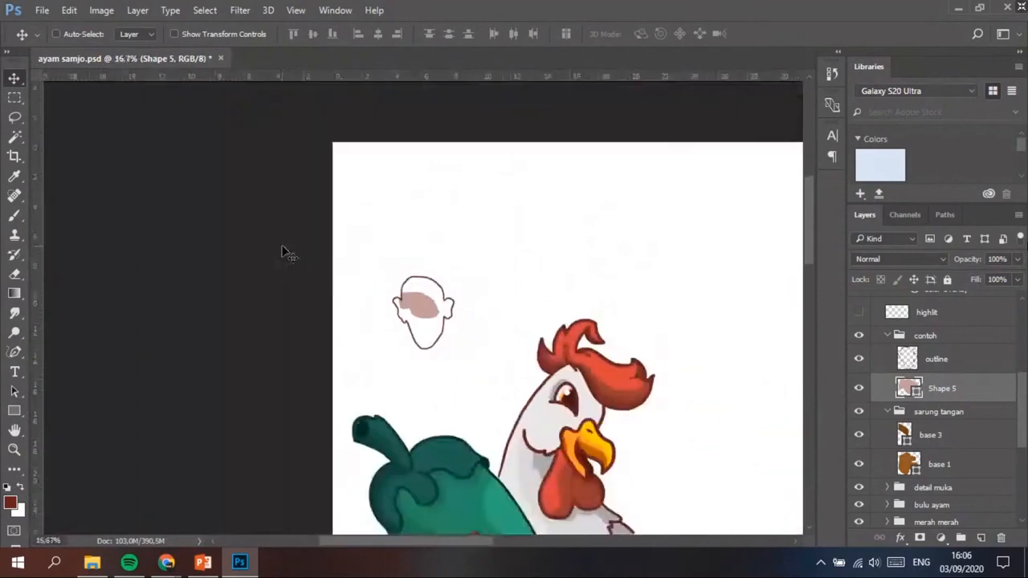
{"action": "key", "text": "ctrl+plus"}
{"action": "key", "text": "ctrl+plus"}
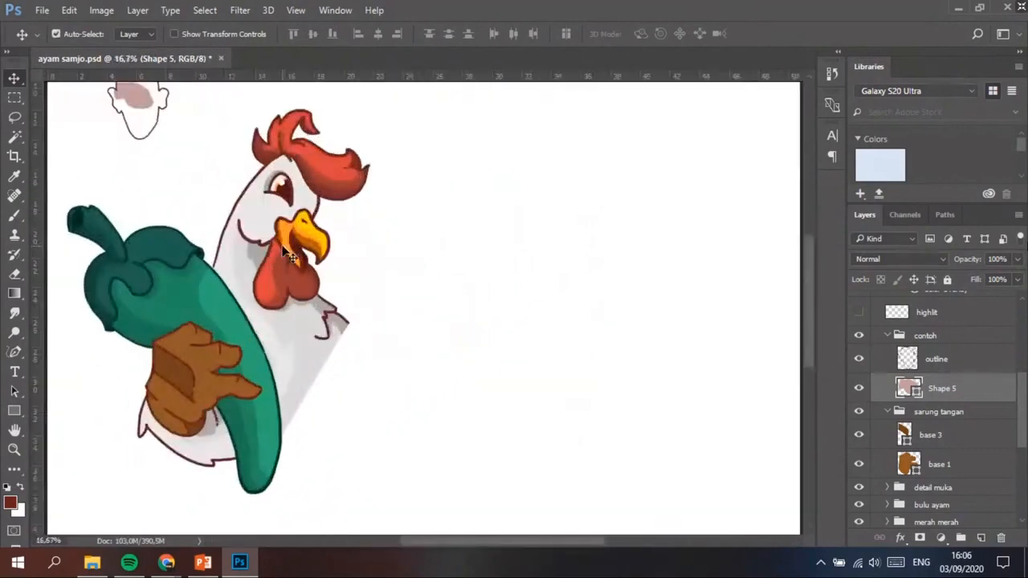
Delete the contoh group together with its outline and pink shape layers
{"action": "mouse_move", "coordinate": [111, 96]}
{"action": "left_mouse_down"}
{"action": "mouse_move", "coordinate": [179, 112]}
{"action": "mouse_move", "coordinate": [165, 150]}
{"action": "mouse_move", "coordinate": [199, 124]}
{"action": "left_mouse_up"}
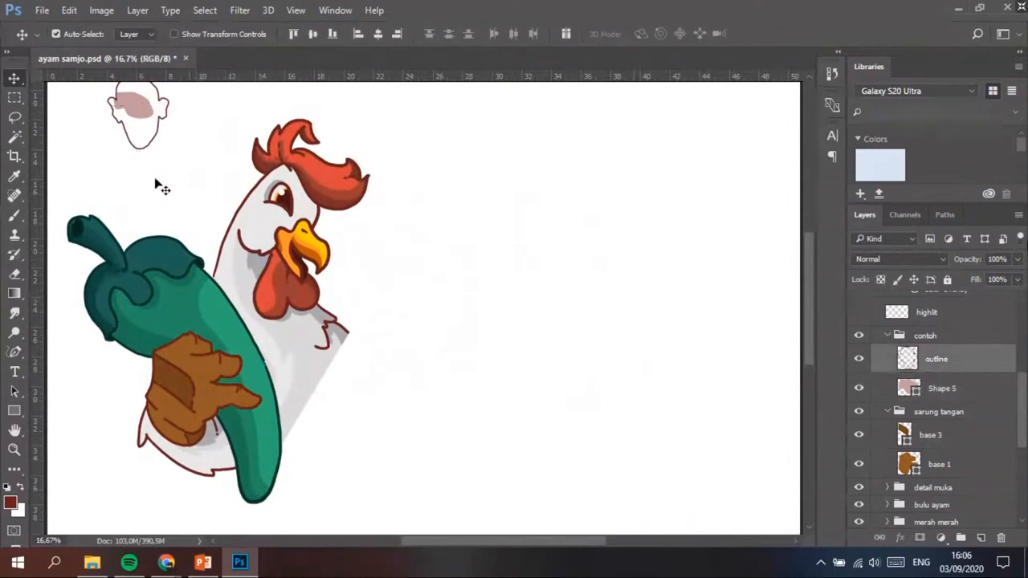
{"action": "left_click", "coordinate": [941, 337]}
{"action": "left_click", "coordinate": [946, 362]}
{"action": "left_click", "coordinate": [947, 386]}
{"action": "left_click", "coordinate": [945, 363]}
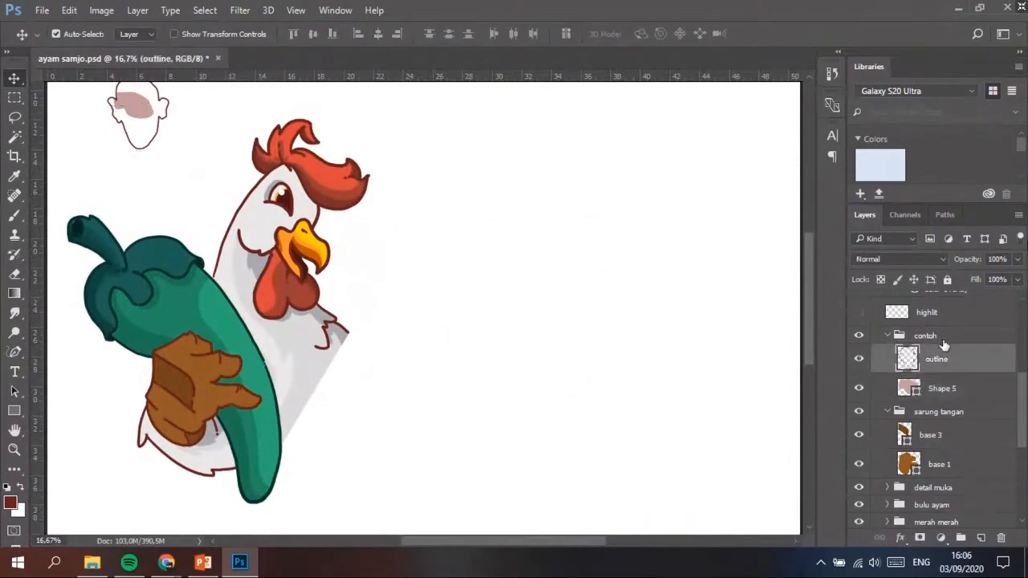
{"action": "left_click", "coordinate": [943, 338]}
{"action": "key", "text": "Delete"}
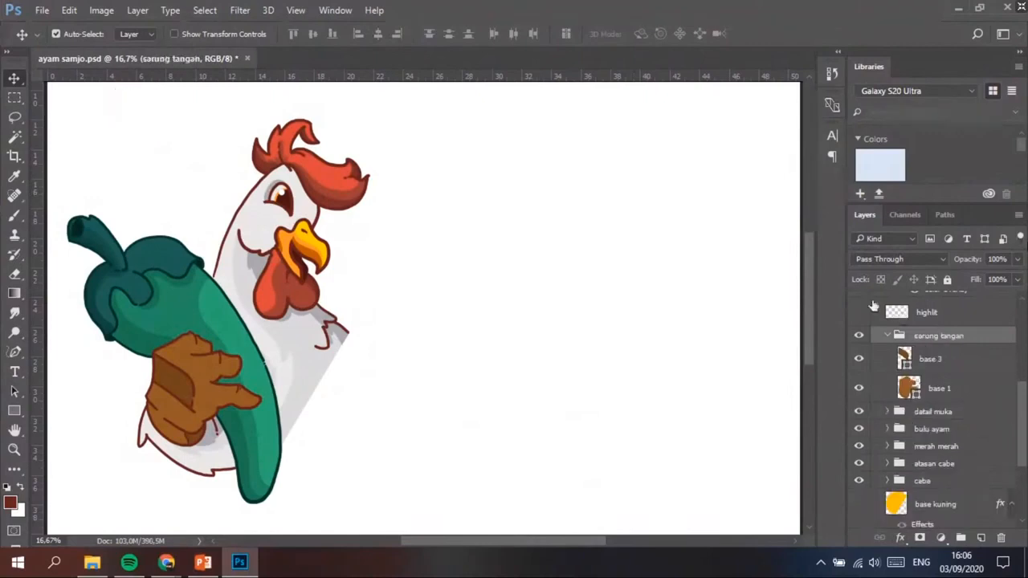
Show the base kuning layer behind the mascot, toggling it to compare and leaving it visible
{"action": "scroll", "coordinate": [954, 475], "scroll_direction": "down", "scroll_amount": 1}
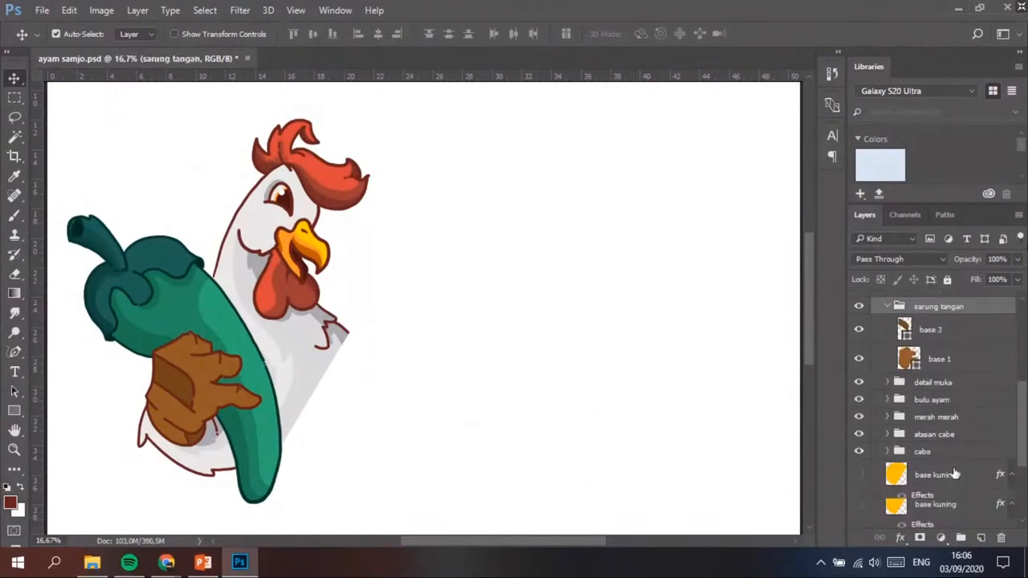
{"action": "scroll", "coordinate": [943, 466], "scroll_direction": "down", "scroll_amount": 2}
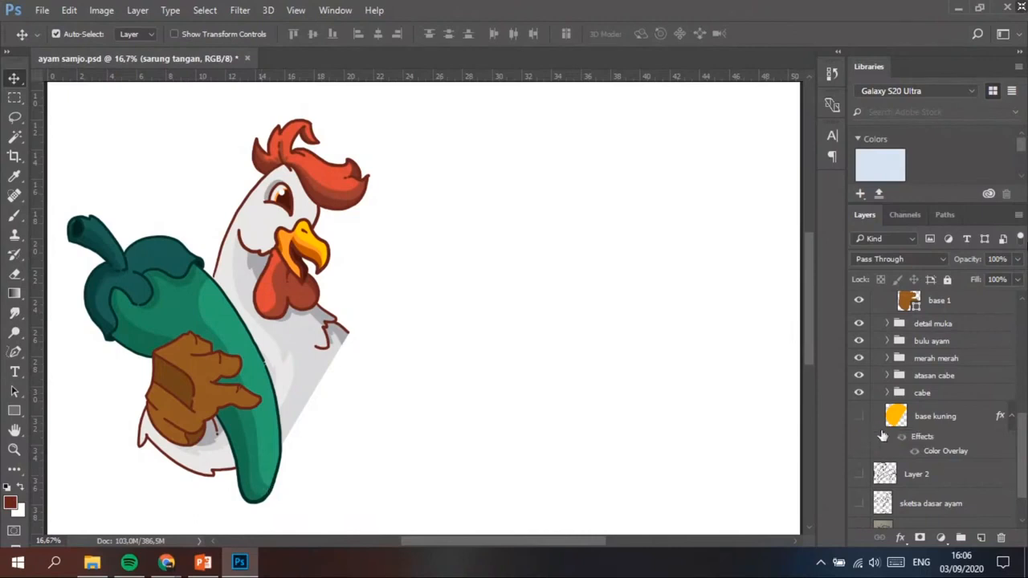
{"action": "left_click", "coordinate": [859, 416]}
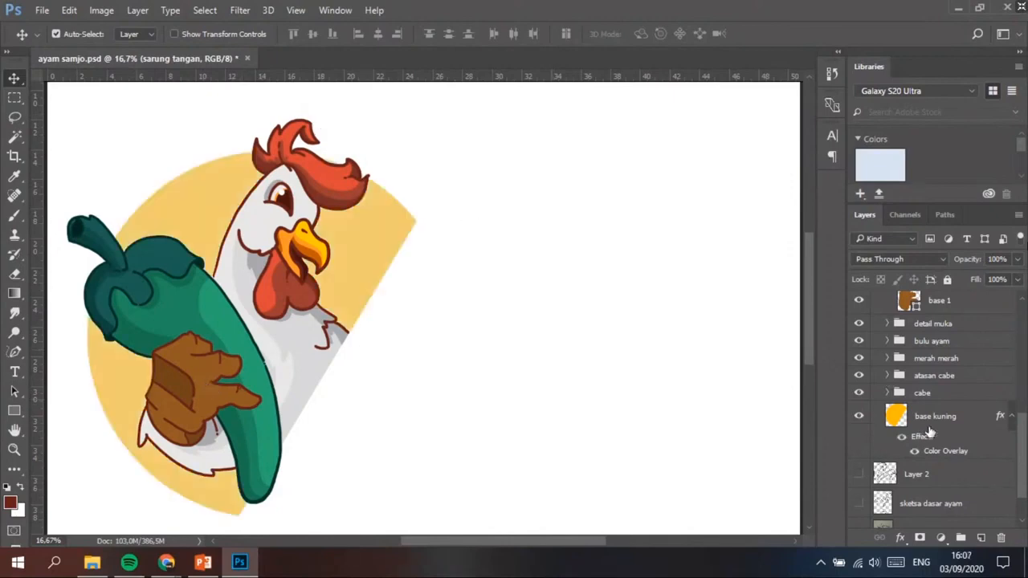
{"action": "left_click", "coordinate": [867, 423]}
{"action": "left_click", "coordinate": [866, 424]}
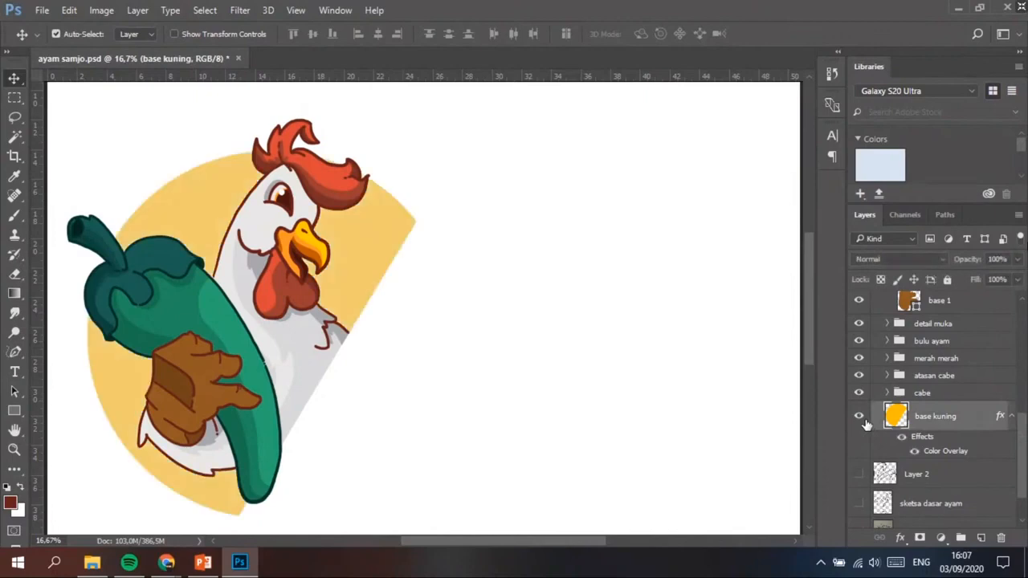
{"action": "left_click", "coordinate": [866, 424]}
{"action": "left_click", "coordinate": [866, 424]}
Examine how the chicken's chest feathers meet the slanted edge of the yellow base up close
{"action": "key", "text": "ctrl"}
{"action": "key", "text": "ctrl+plus"}
{"action": "key", "text": "ctrl+plus"}
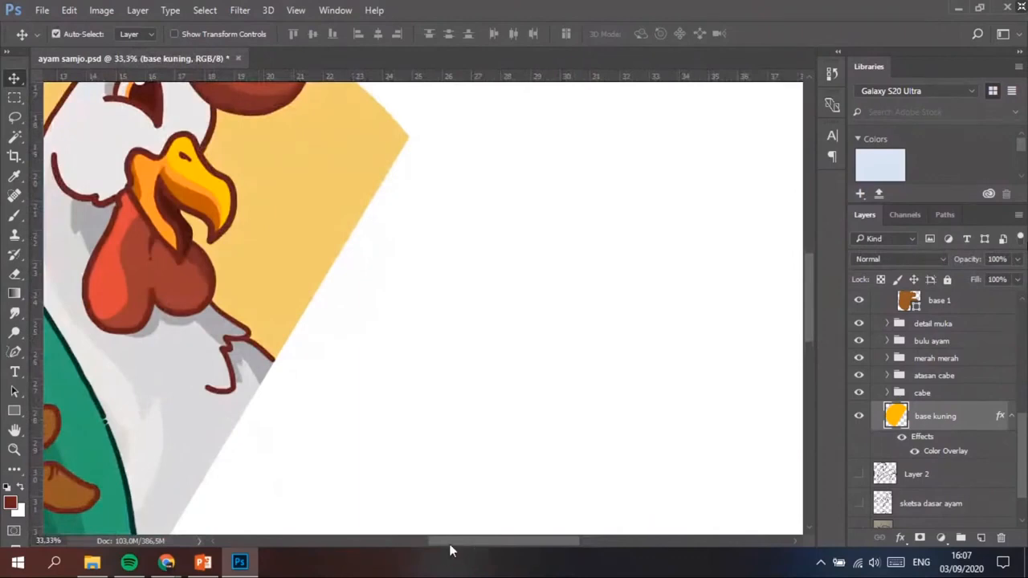
{"action": "left_click_drag", "start_coordinate": [449, 543], "coordinate": [401, 541]}
{"action": "scroll", "coordinate": [518, 347], "scroll_direction": "down", "scroll_amount": 1}
{"action": "key", "text": "ctrl+plus"}
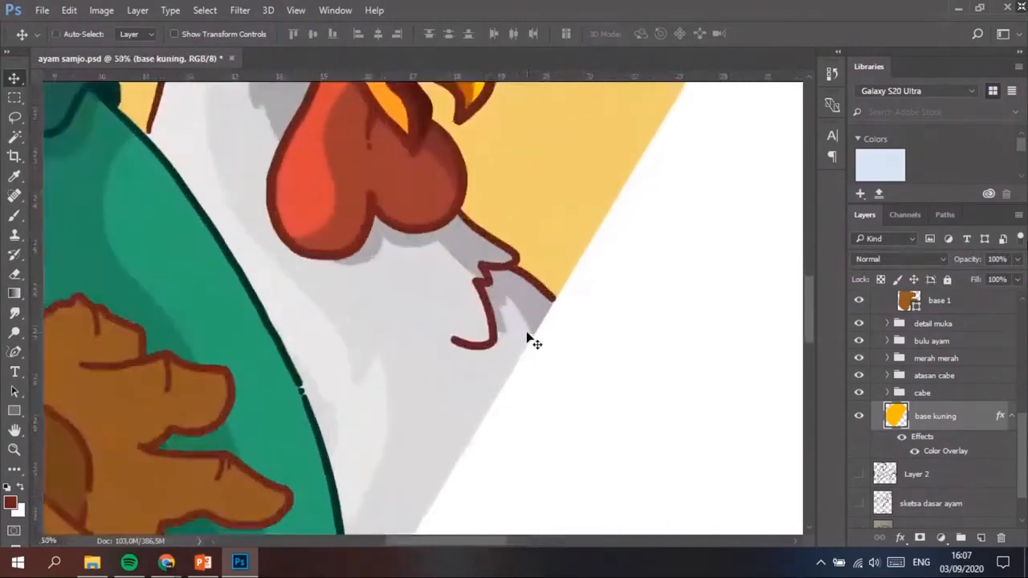
Inspect the outline's endpoint at the yellow base's slanted cut up close, and return to viewing the whole mascot
{"action": "key", "text": "ctrl+plus"}
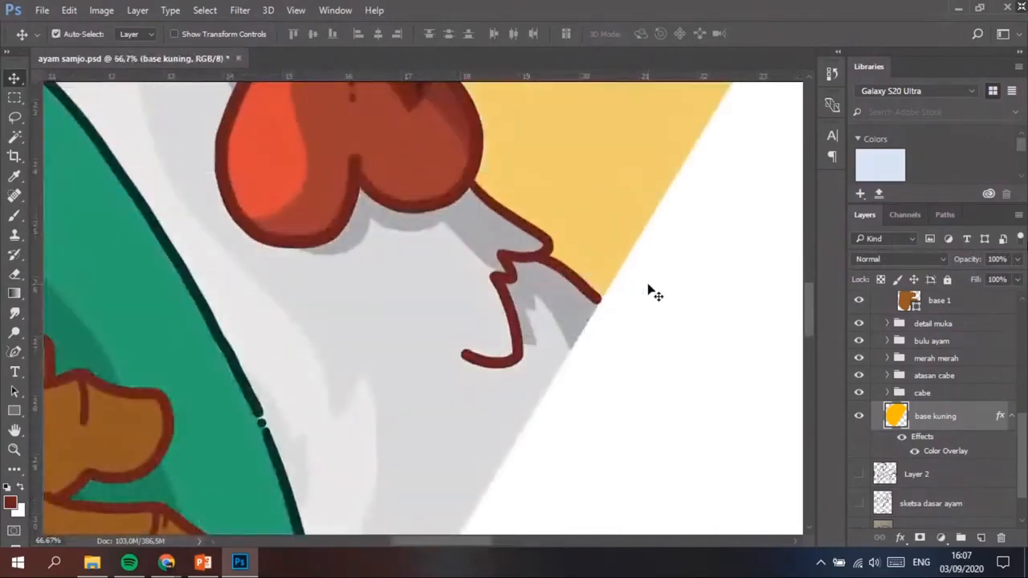
{"action": "key", "text": "ctrl+plus"}
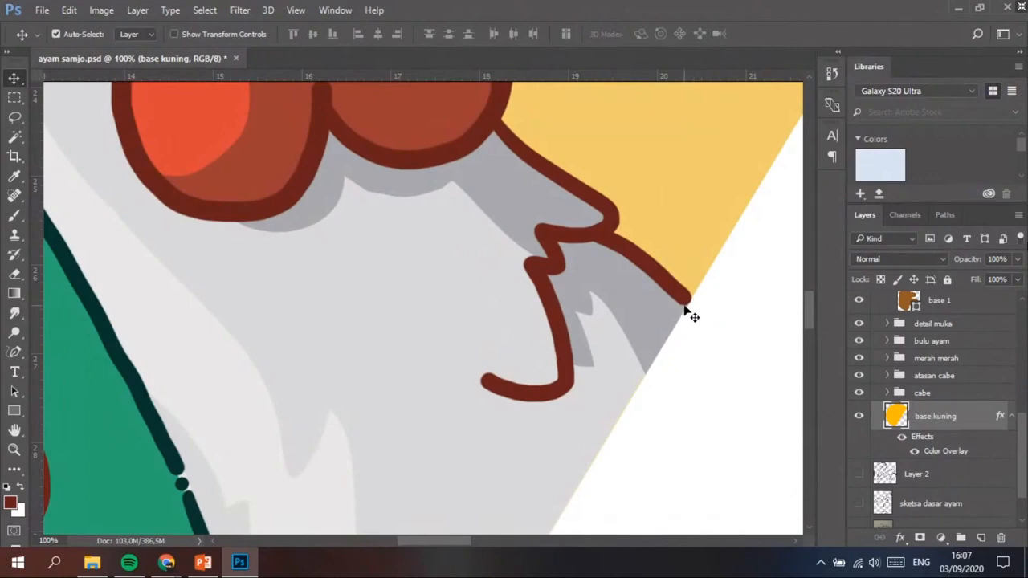
{"action": "key", "text": "ctrl+minus"}
{"action": "key", "text": "ctrl+minus"}
{"action": "key", "text": "ctrl+minus"}
{"action": "key", "text": "ctrl+minus"}
{"action": "key", "text": "ctrl+minus"}
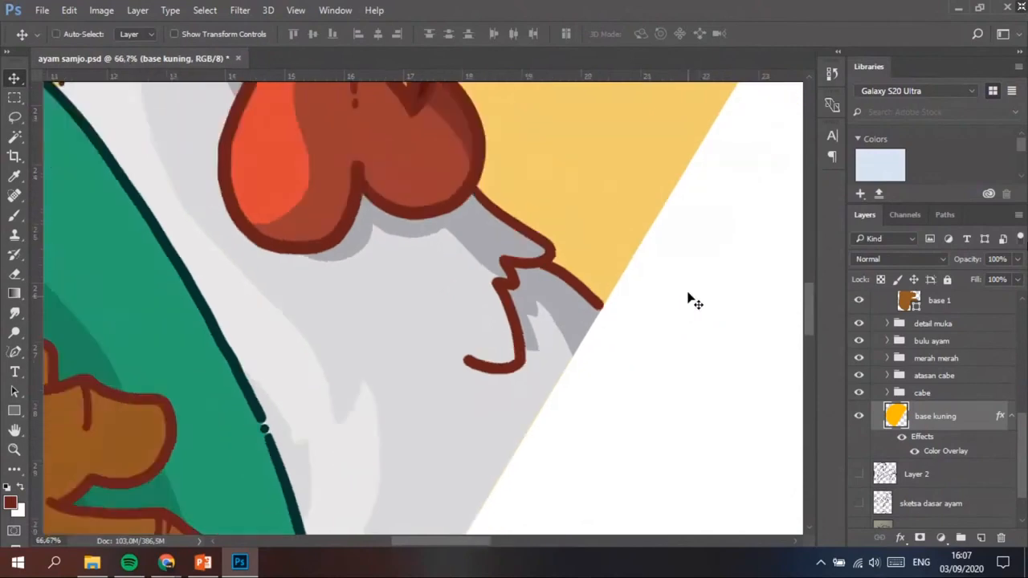
{"action": "key", "text": "ctrl+minus"}
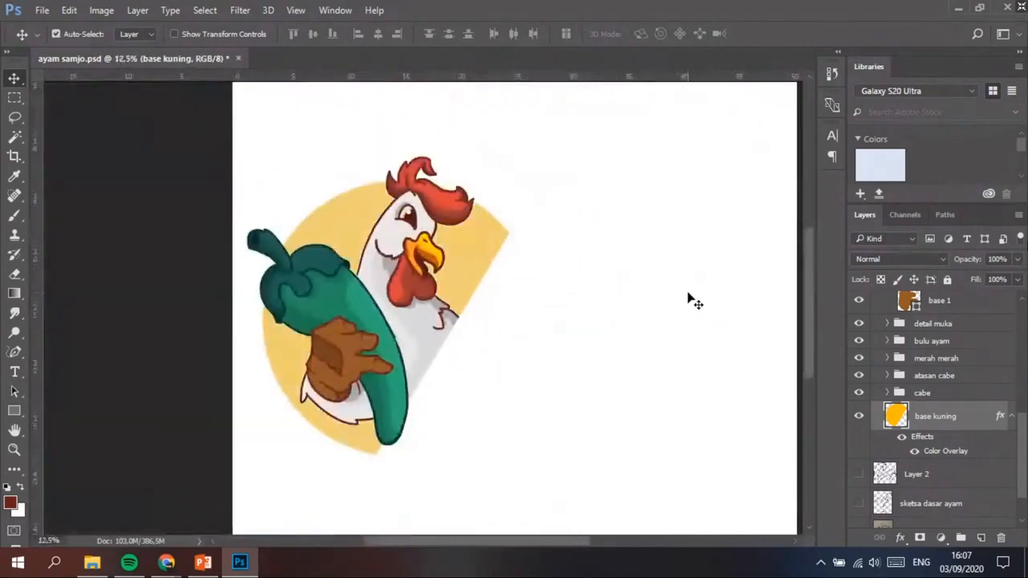
Add a new empty layer and place it directly above the AYAMMMMMMMMMM group
{"action": "scroll", "coordinate": [924, 358], "scroll_direction": "up", "scroll_amount": 5}
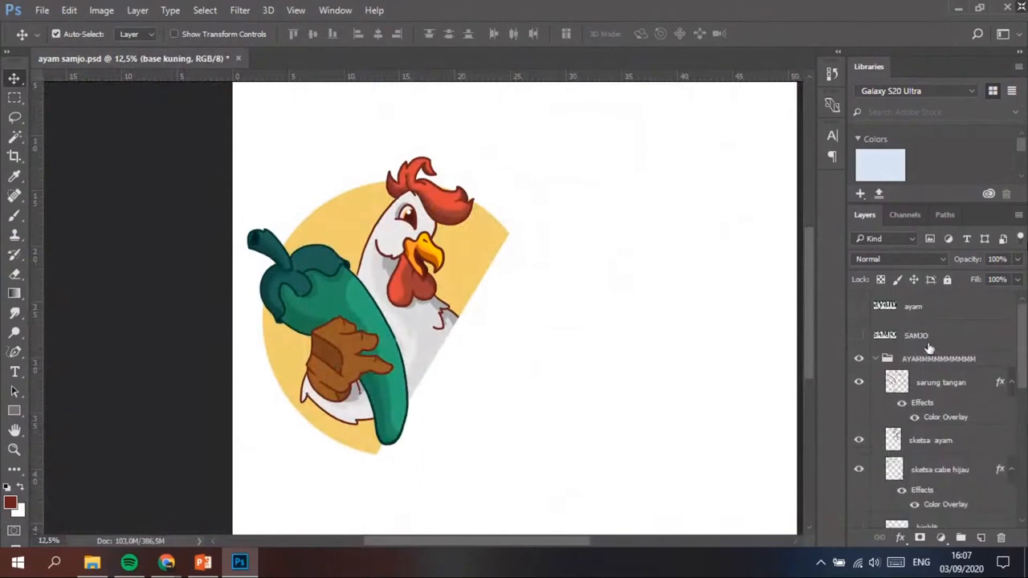
{"action": "left_click", "coordinate": [931, 359]}
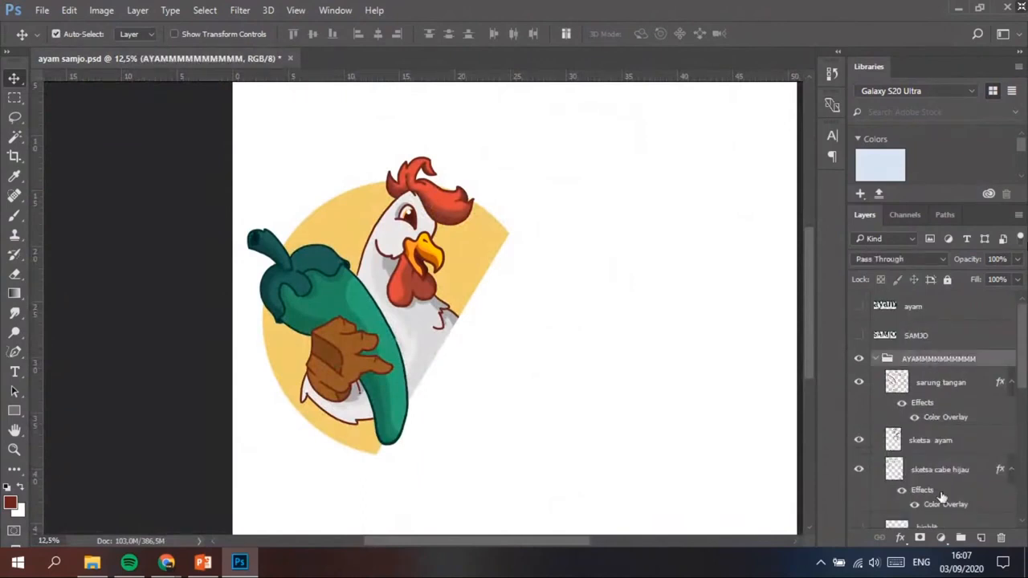
{"action": "left_click", "coordinate": [980, 537]}
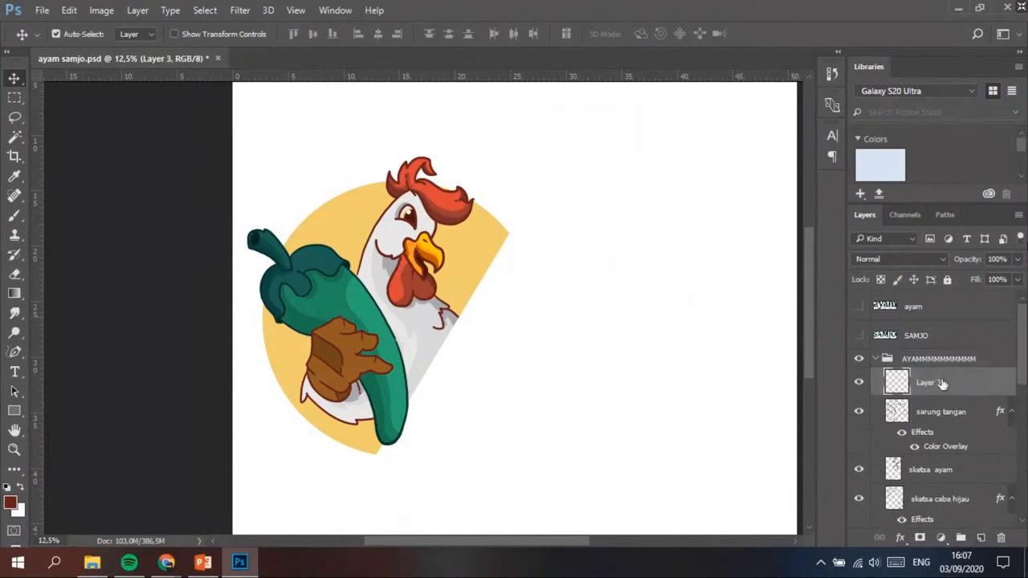
{"action": "left_click_drag", "start_coordinate": [941, 384], "coordinate": [943, 350]}
{"action": "left_click", "coordinate": [14, 372]}
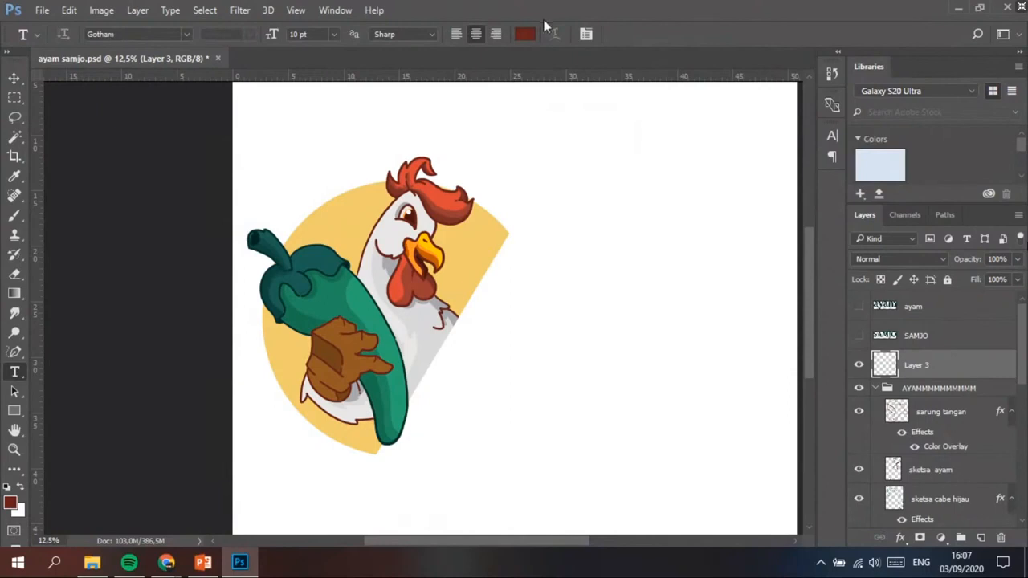
{"action": "left_click", "coordinate": [526, 34]}
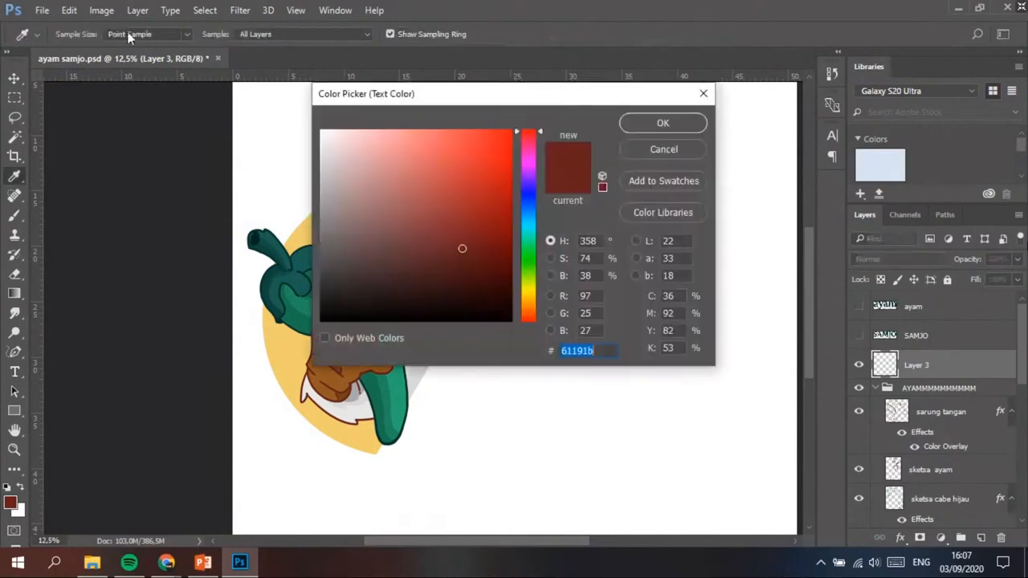
{"action": "left_click", "coordinate": [668, 150]}
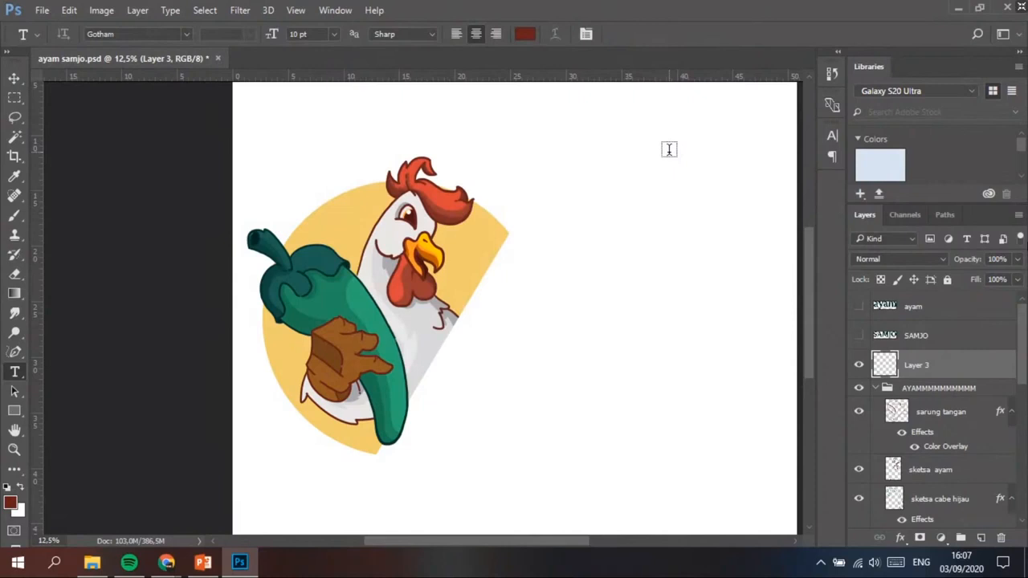
{"action": "left_click", "coordinate": [524, 34]}
{"action": "left_click_drag", "start_coordinate": [502, 90], "coordinate": [578, 90]}
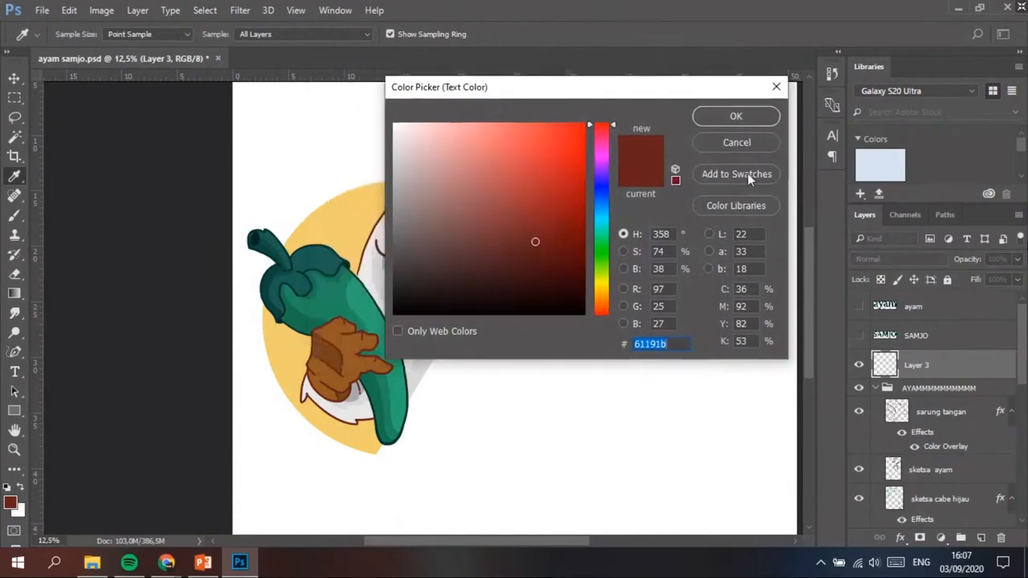
{"action": "left_click", "coordinate": [736, 142]}
{"action": "left_click", "coordinate": [899, 361]}
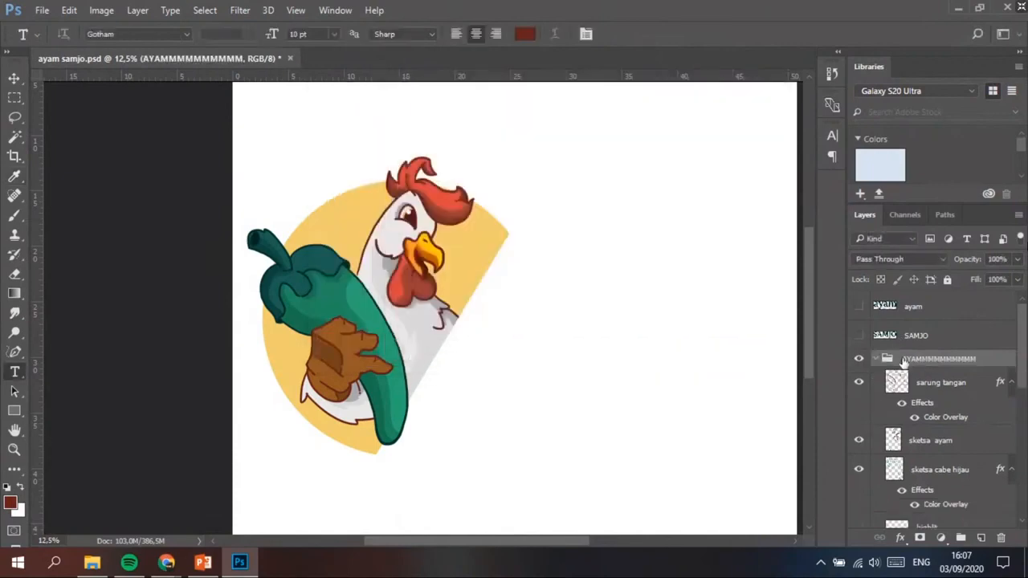
Show the ayam and SAMJO wordmark layers beside the mascot, and centre the complete logo in view
{"action": "left_click", "coordinate": [858, 306]}
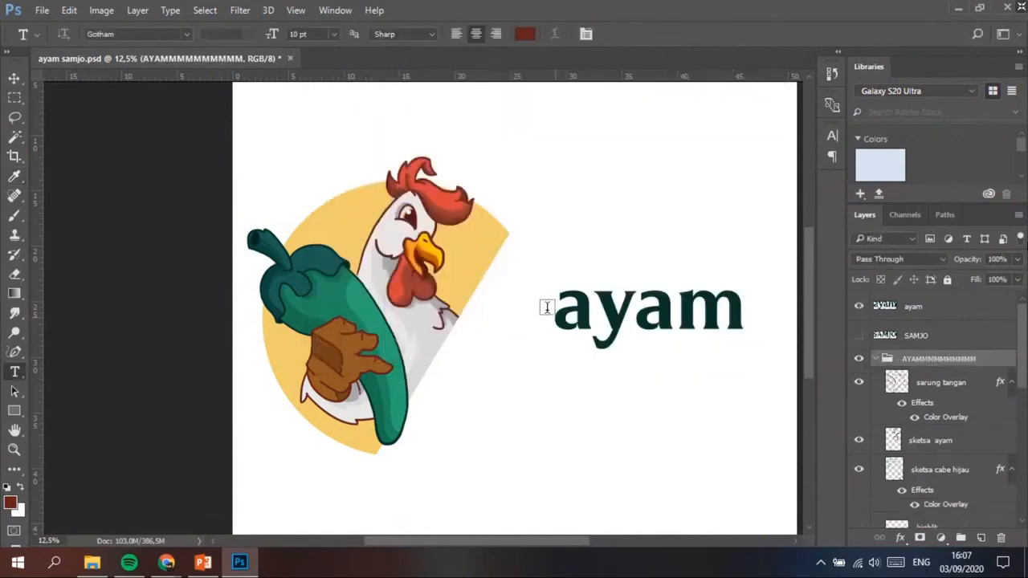
{"action": "left_click", "coordinate": [14, 78]}
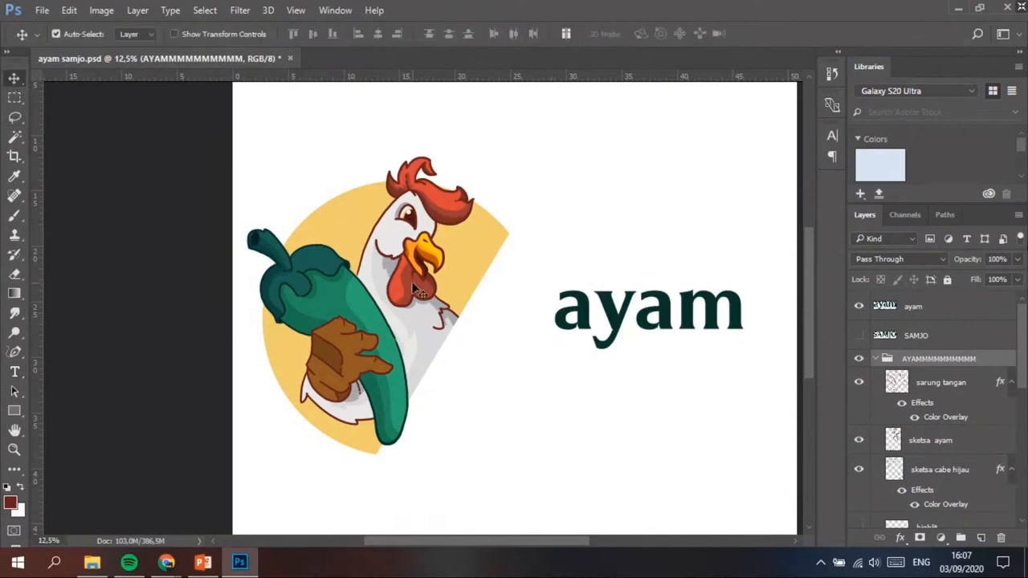
{"action": "left_click", "coordinate": [859, 336]}
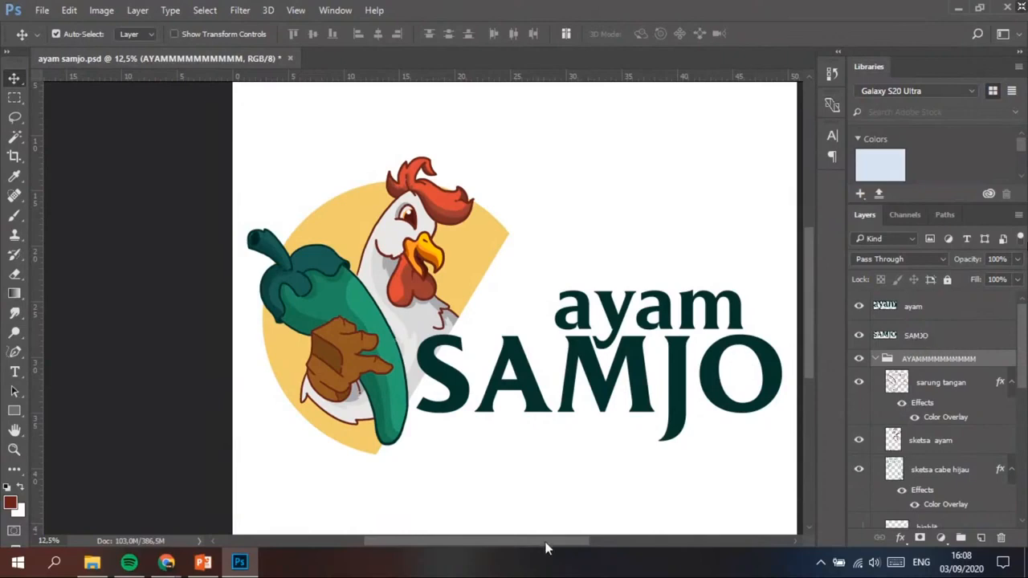
{"action": "mouse_move", "coordinate": [573, 546]}
{"action": "left_mouse_down"}
{"action": "mouse_move", "coordinate": [606, 544]}
{"action": "mouse_move", "coordinate": [593, 545]}
{"action": "left_mouse_up"}
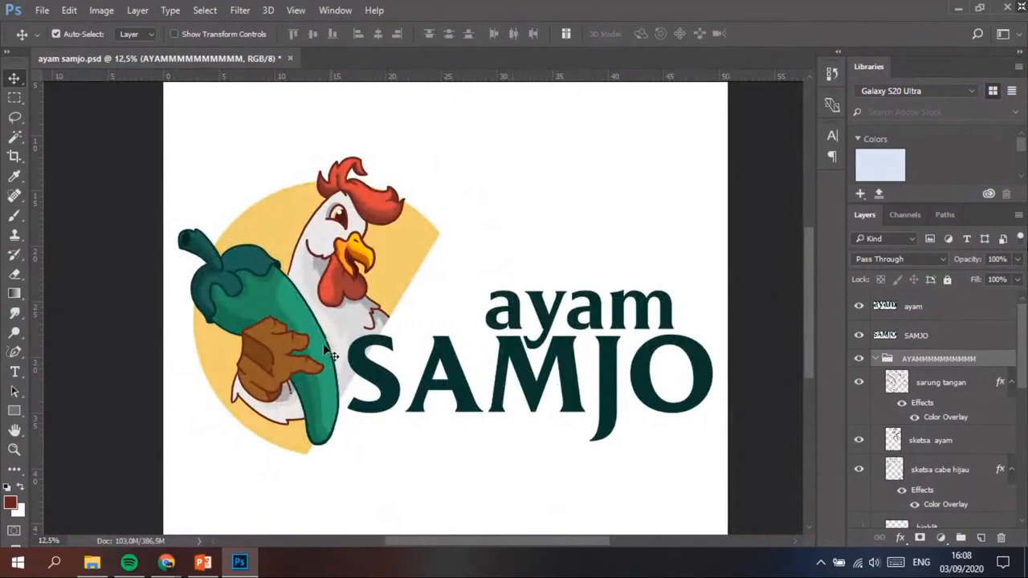
Check the base kuning, SAMJO and ayam layers against the complete logo on the full canvas
{"action": "left_click", "coordinate": [359, 277]}
{"action": "scroll", "coordinate": [944, 389], "scroll_direction": "up", "scroll_amount": 6}
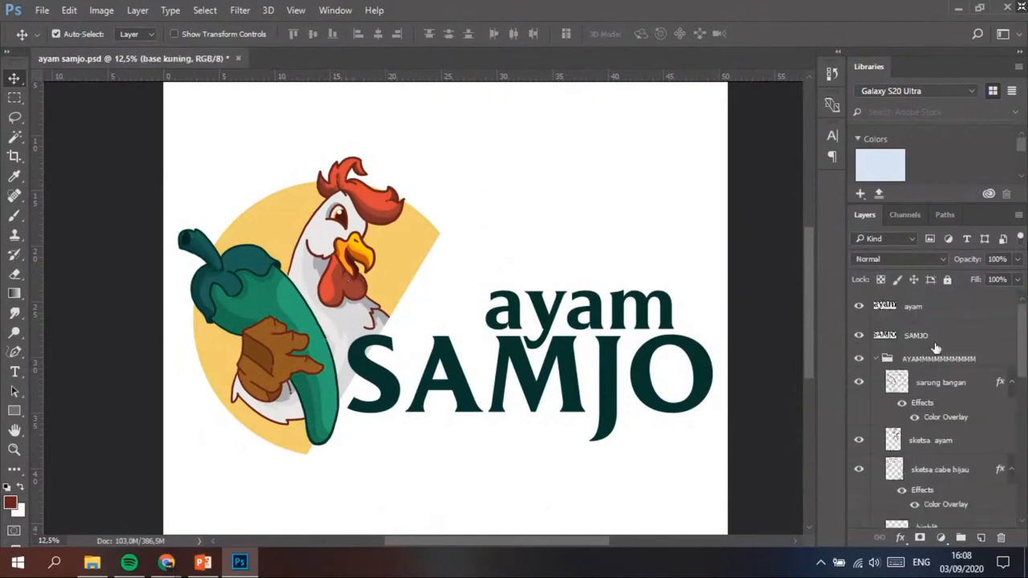
{"action": "left_click", "coordinate": [931, 335]}
{"action": "left_click", "coordinate": [935, 309]}
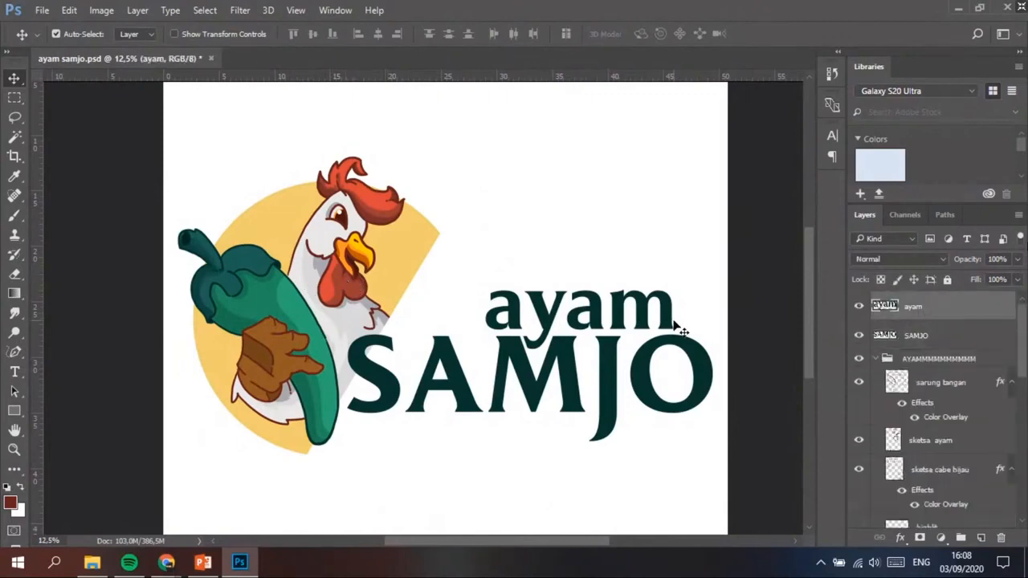
{"action": "key", "text": "ctrl+minus"}
{"action": "key", "text": "ctrl+minus"}
{"action": "key", "text": "ctrl+plus"}
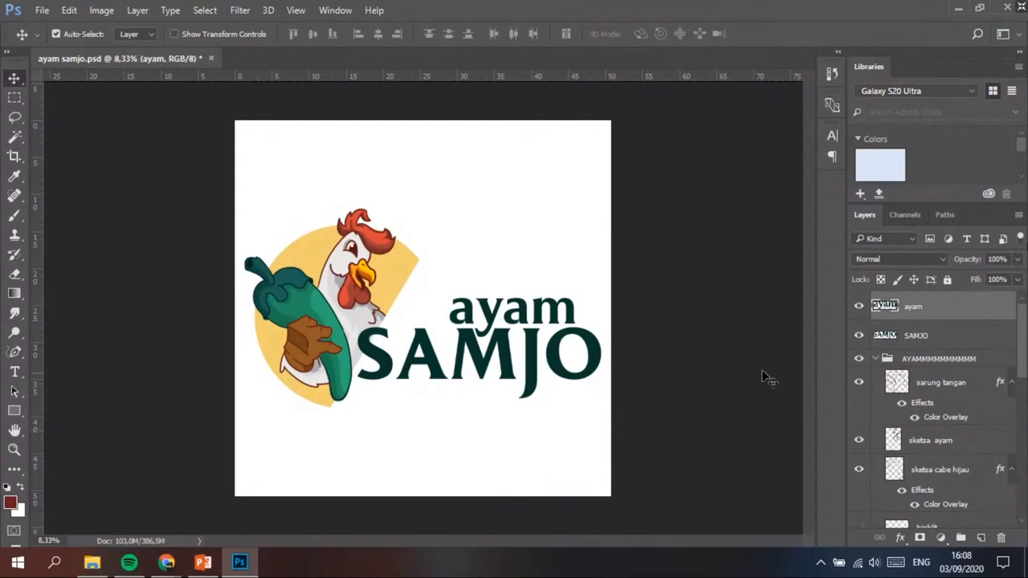
Collapse the AYAMMMMMMMMMM group and select the ayam wordmark layer
{"action": "left_click", "coordinate": [875, 359]}
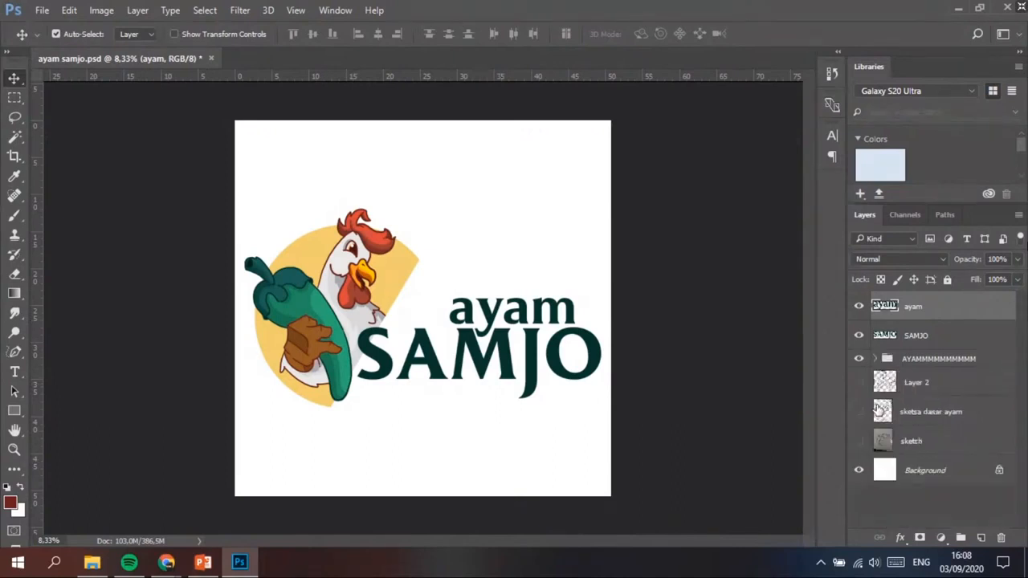
{"action": "left_click", "coordinate": [883, 335]}
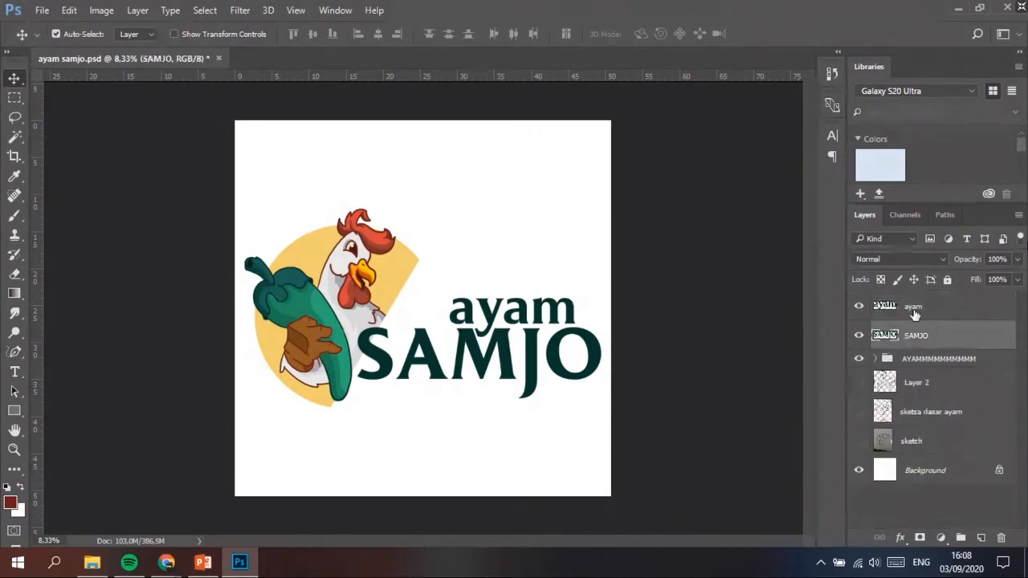
{"action": "left_click", "coordinate": [914, 311]}
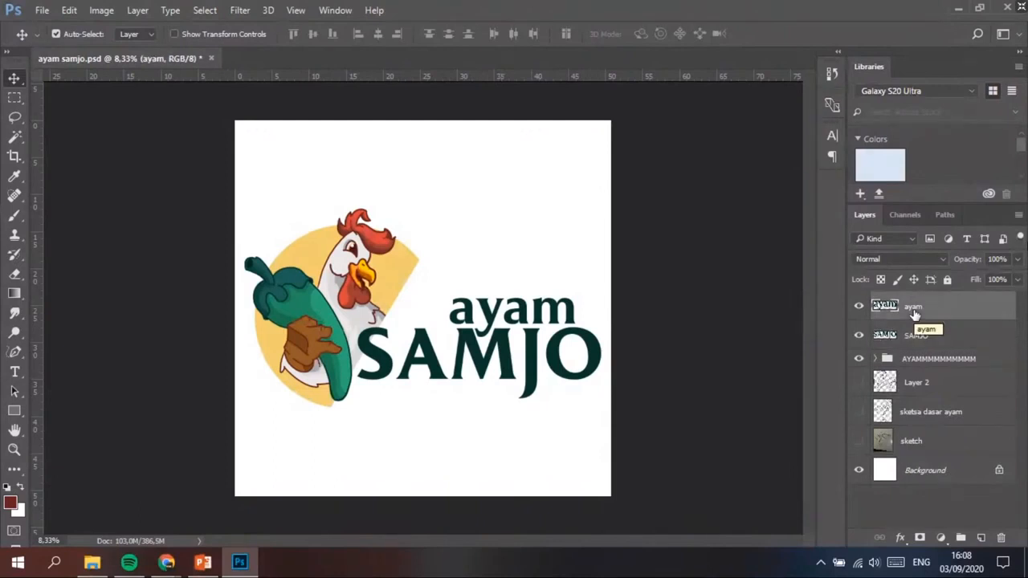
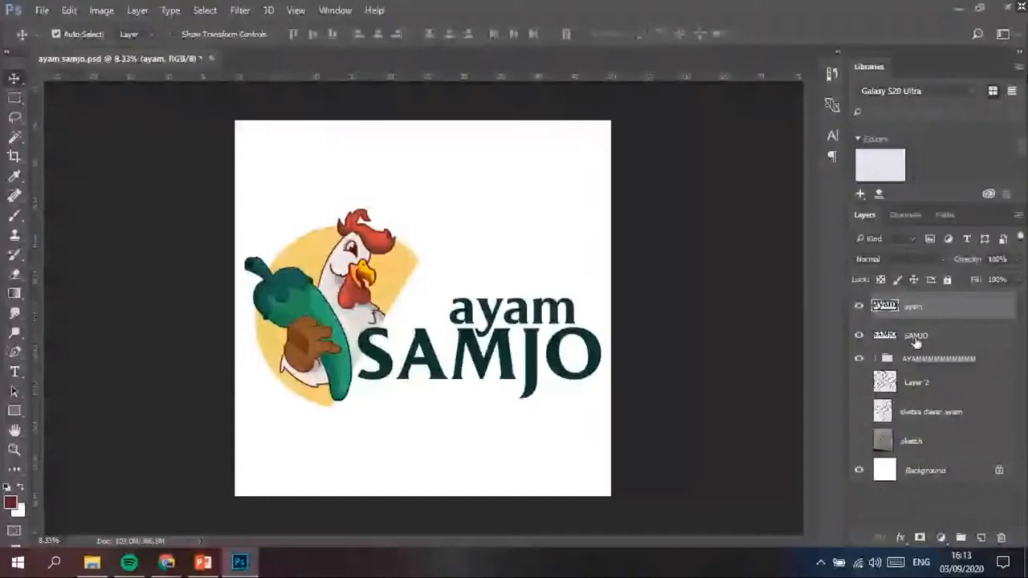
Isolate the SAMJO wordmark by selecting its layer and hiding the ayam layer and the mascot group
{"action": "left_click", "coordinate": [916, 337]}
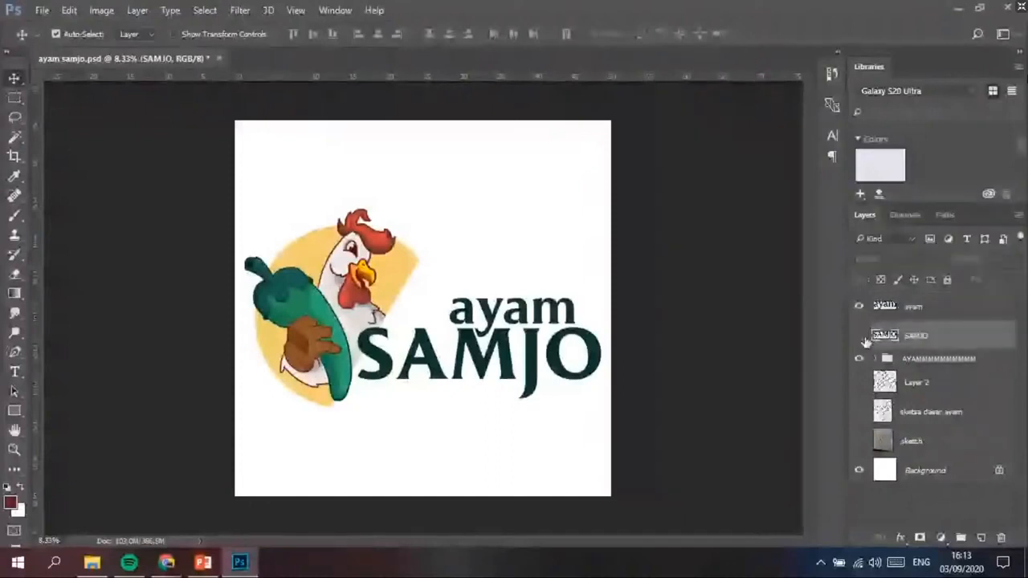
{"action": "left_click", "coordinate": [858, 335]}
{"action": "left_click", "coordinate": [859, 336]}
{"action": "left_click_drag", "start_coordinate": [857, 307], "coordinate": [860, 359]}
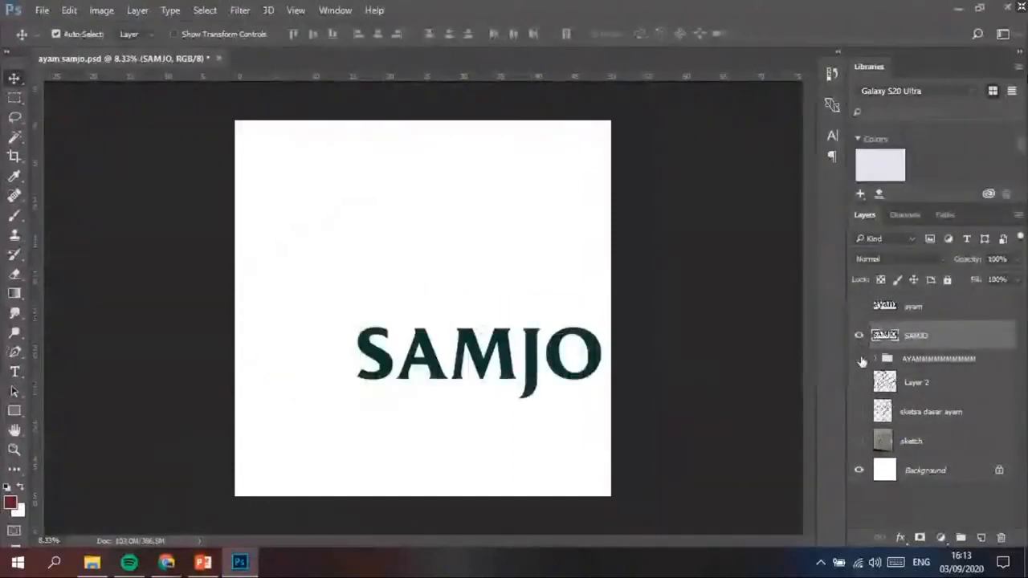
{"action": "key", "text": "ctrl+plus"}
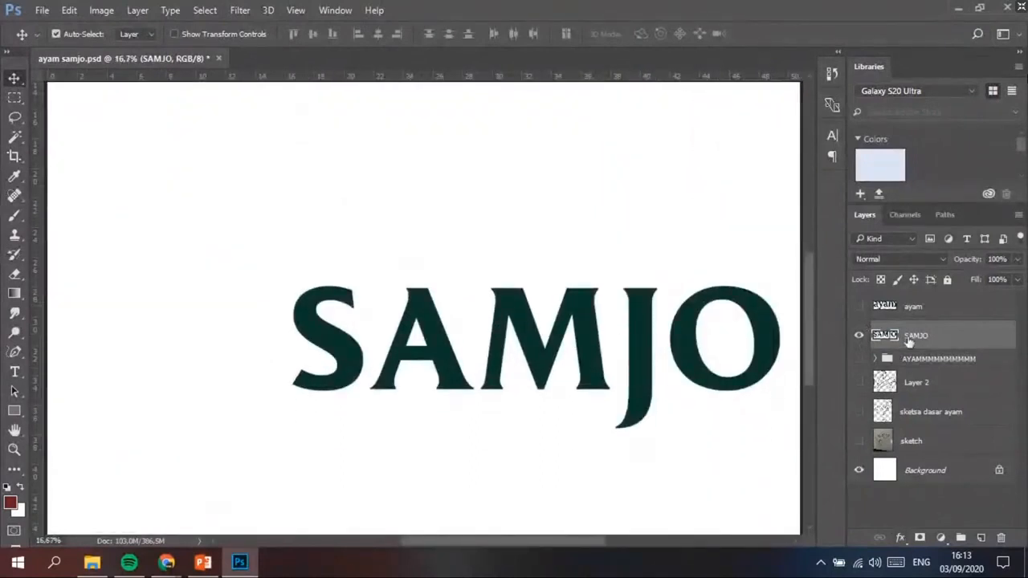
Add a Gradient Overlay effect to the SAMJO layer, keeping the lettering in view beside its settings
{"action": "left_click", "coordinate": [899, 538]}
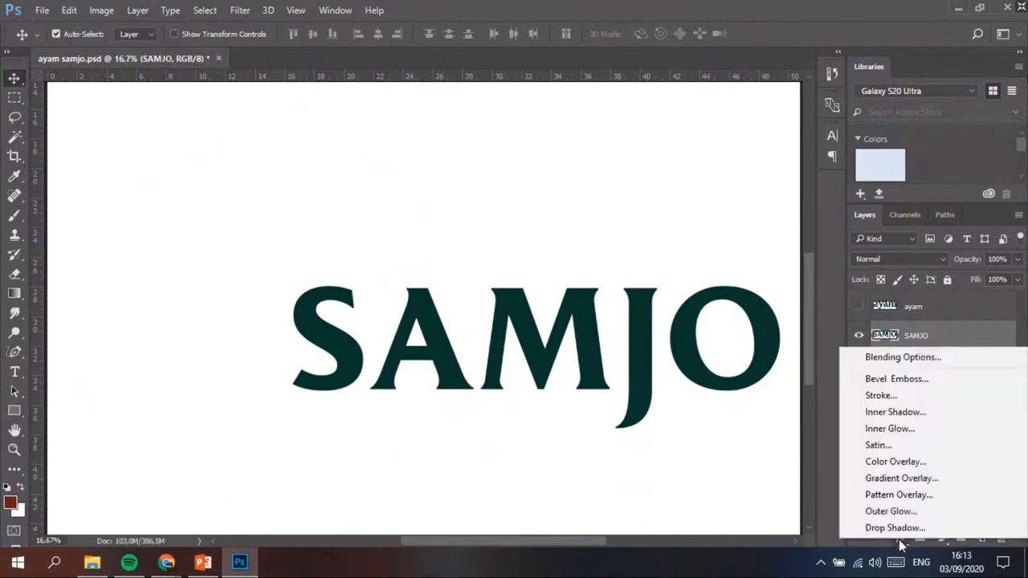
{"action": "left_click", "coordinate": [897, 479]}
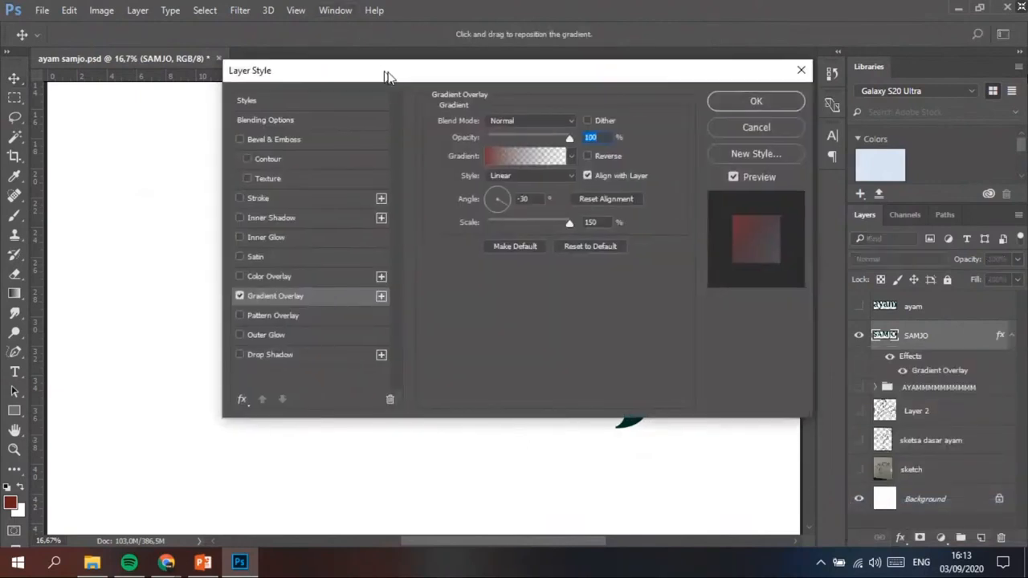
{"action": "left_click_drag", "start_coordinate": [375, 71], "coordinate": [175, 199]}
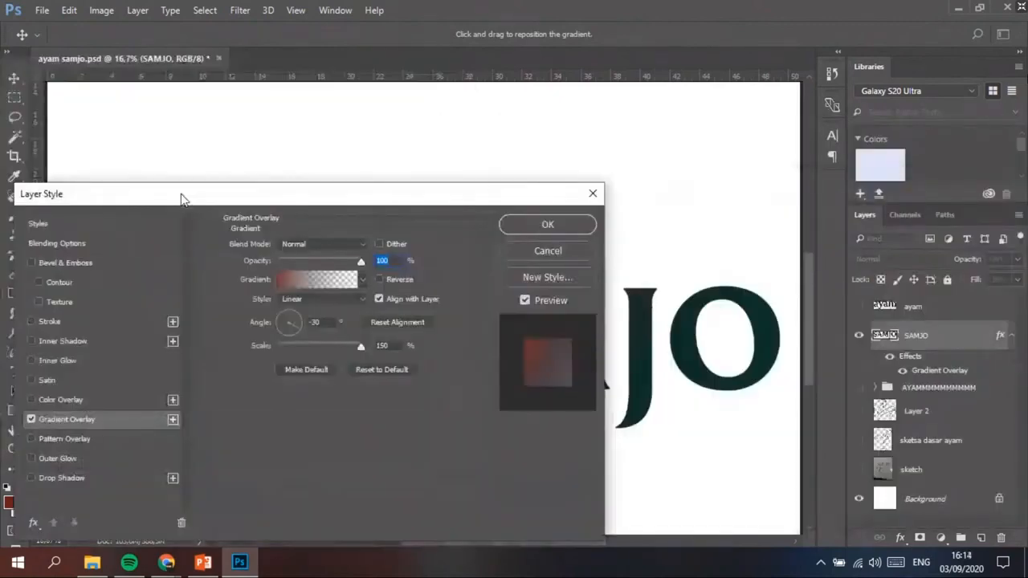
{"action": "key", "text": "ctrl+minus"}
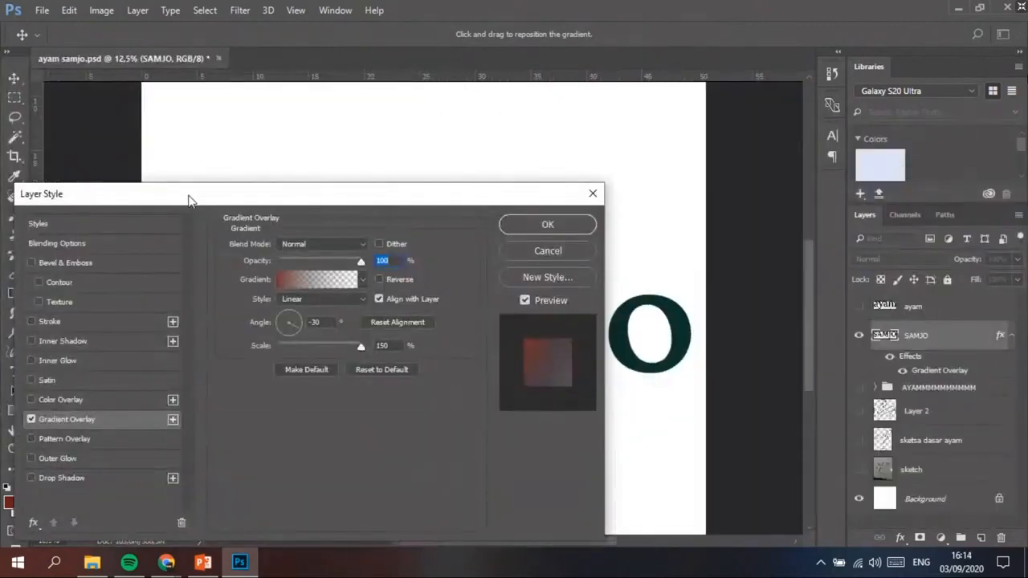
{"action": "left_click_drag", "start_coordinate": [190, 200], "coordinate": [787, 135]}
Apply the Red, Green preset to the SAMJO gradient overlay after trying Foreground to Transparent
{"action": "left_click", "coordinate": [886, 203]}
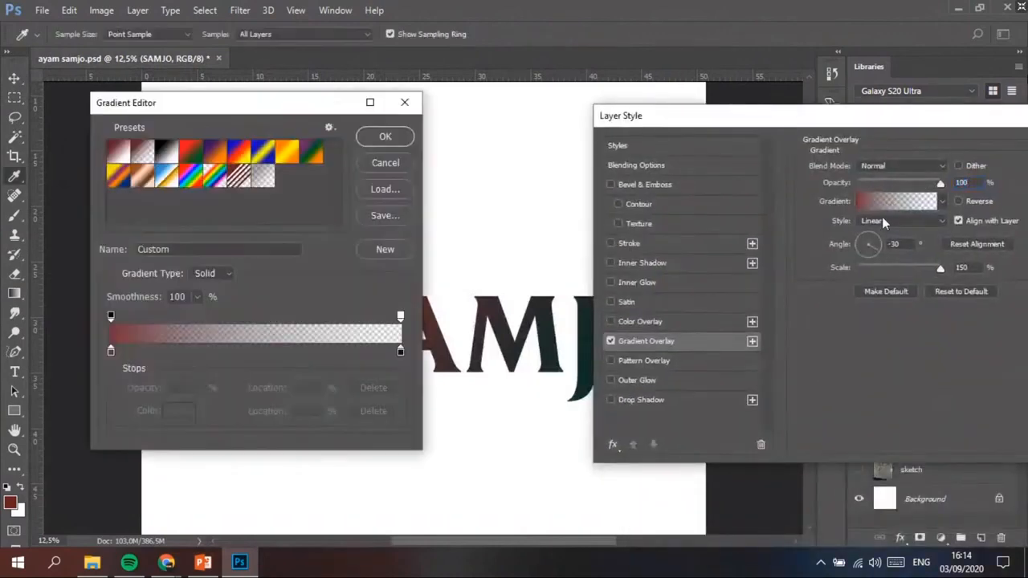
{"action": "left_click_drag", "start_coordinate": [259, 108], "coordinate": [929, 166]}
{"action": "left_click", "coordinate": [815, 210]}
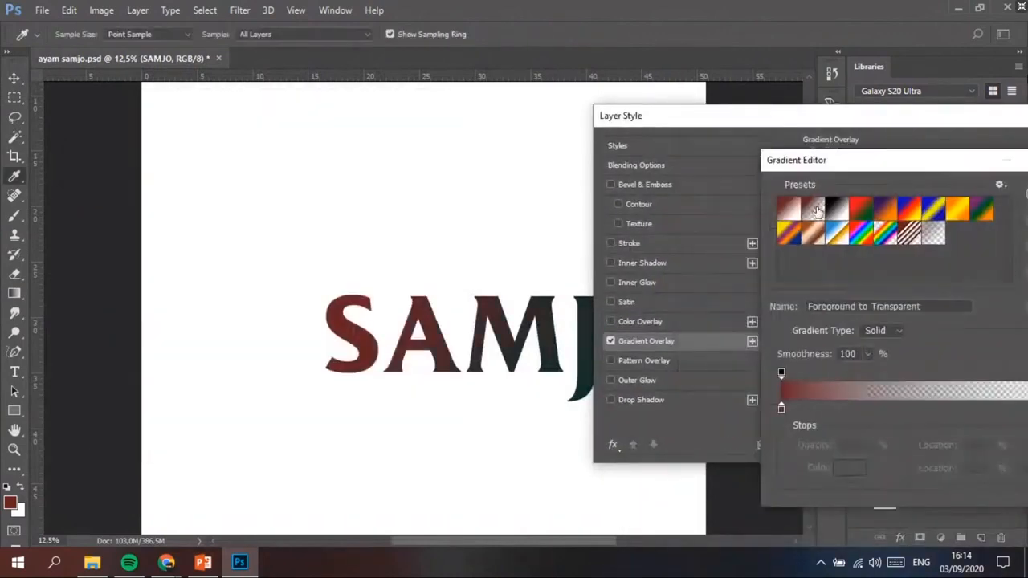
{"action": "left_click", "coordinate": [861, 209]}
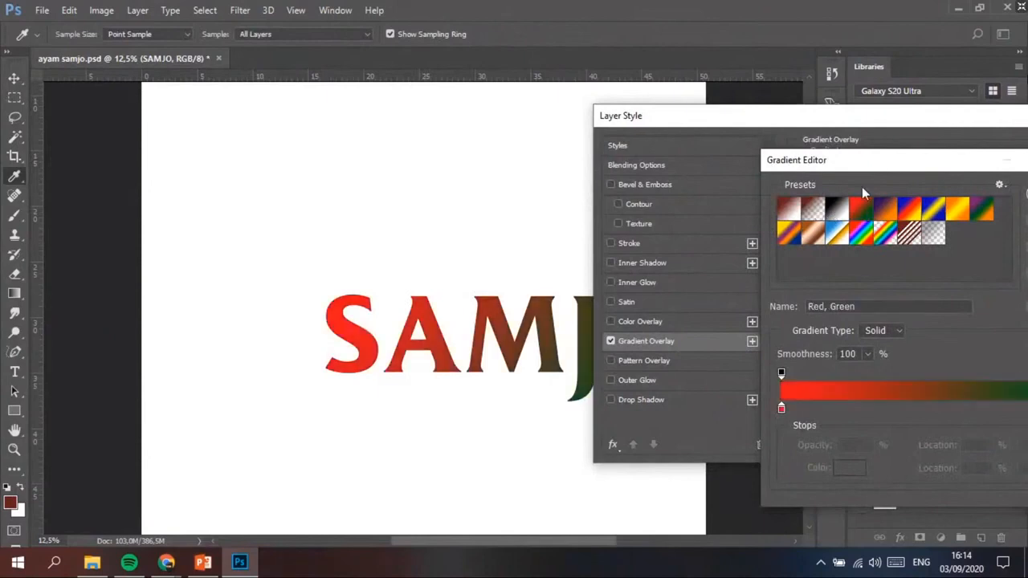
Change the SAMJO gradient's starting color stop from red to dark green 0a4605
{"action": "left_click_drag", "start_coordinate": [875, 166], "coordinate": [660, 108]}
{"action": "left_click", "coordinate": [567, 351]}
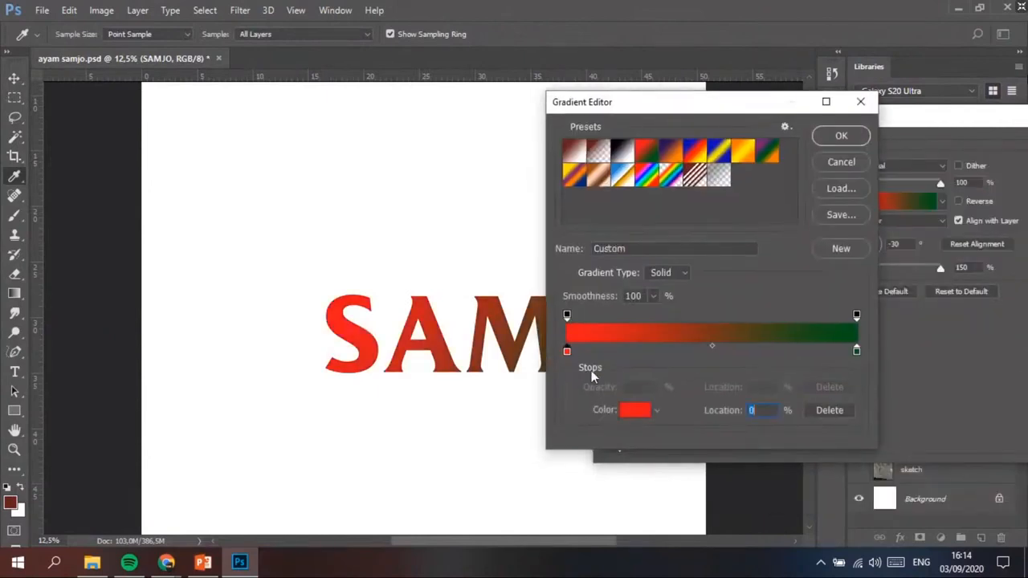
{"action": "left_click", "coordinate": [642, 411]}
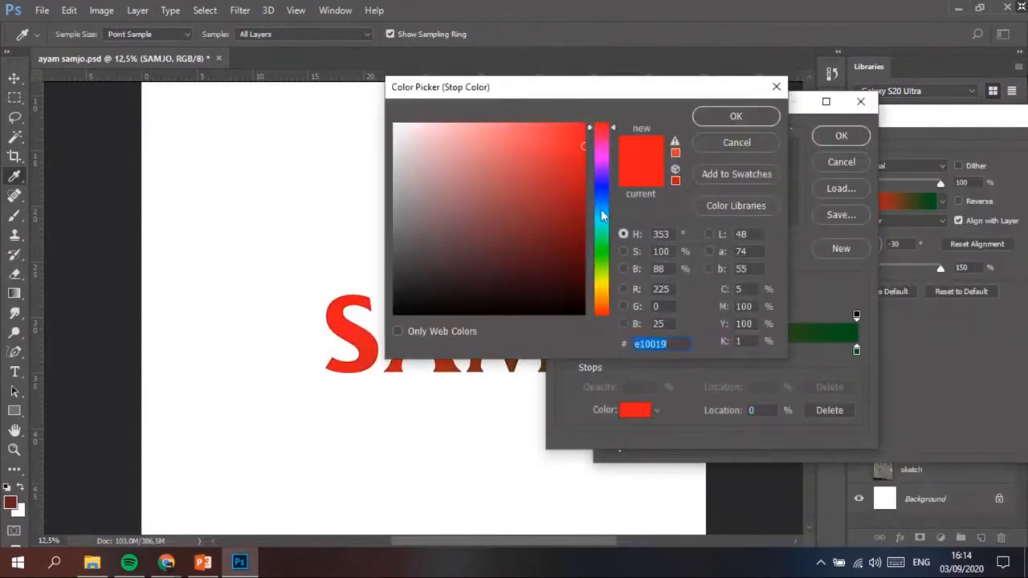
{"action": "left_click_drag", "start_coordinate": [602, 215], "coordinate": [608, 259]}
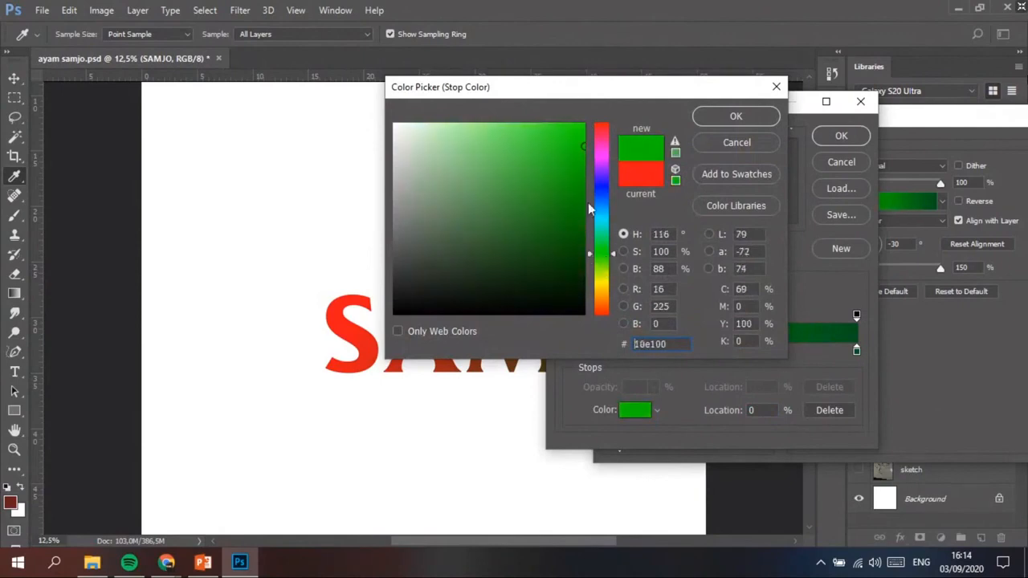
{"action": "left_click_drag", "start_coordinate": [567, 89], "coordinate": [843, 190]}
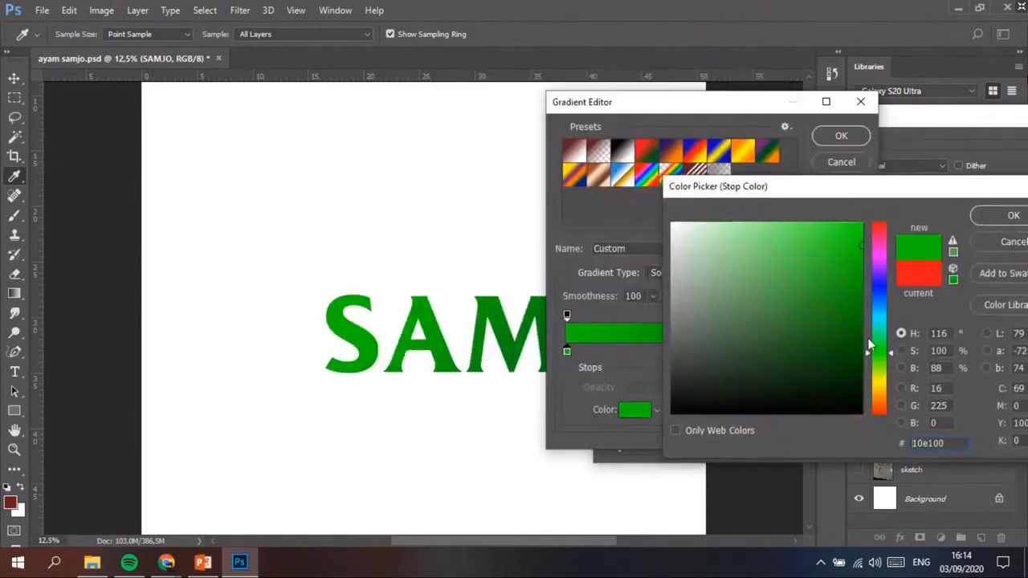
{"action": "left_click_drag", "start_coordinate": [847, 341], "coordinate": [847, 361]}
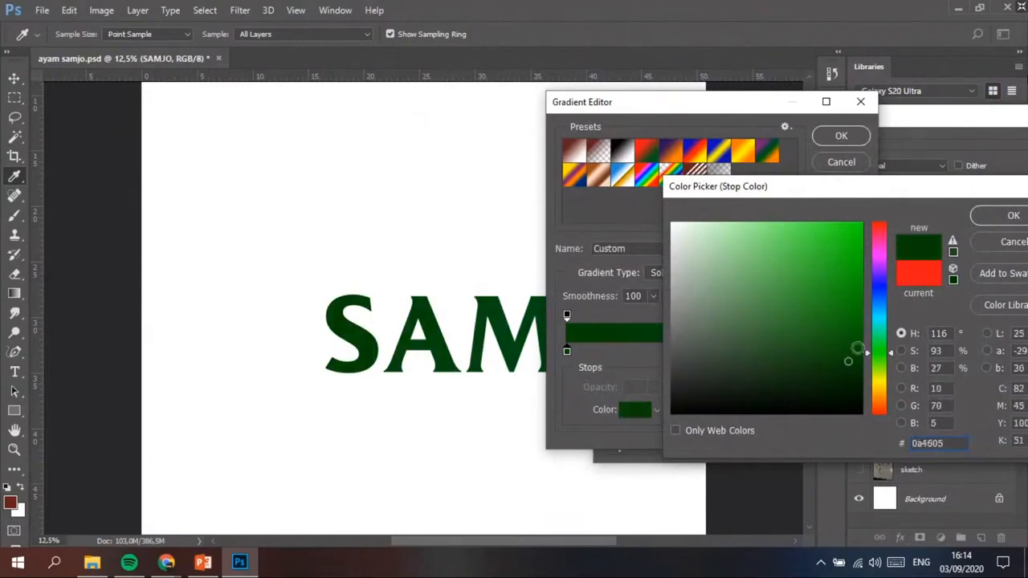
{"action": "left_click", "coordinate": [1010, 215]}
Set the gradient's end color stop to the brighter green 018b28 and accept the custom gradient
{"action": "left_click_drag", "start_coordinate": [754, 106], "coordinate": [830, 122]}
{"action": "left_click", "coordinate": [930, 366]}
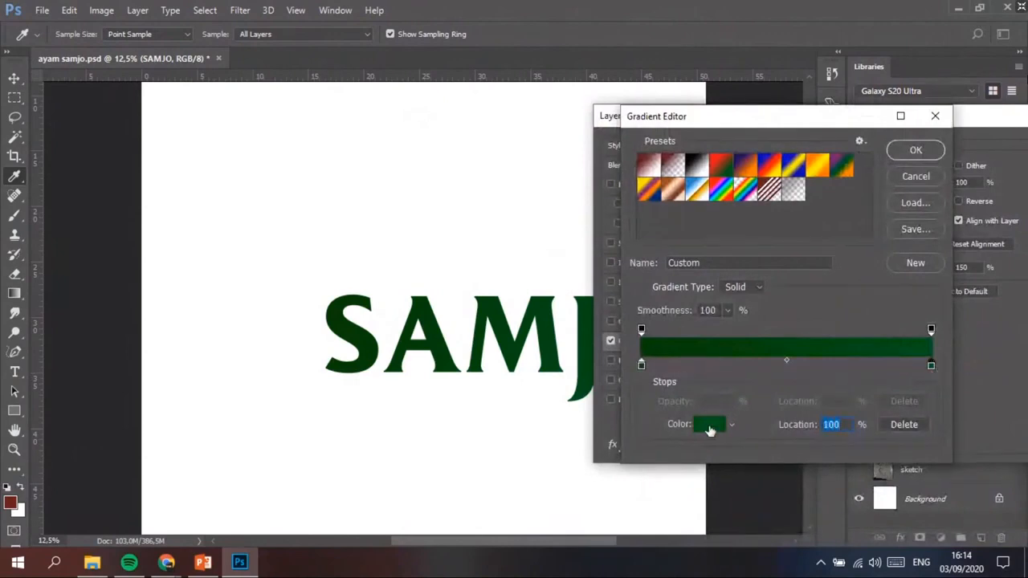
{"action": "left_click", "coordinate": [709, 426]}
{"action": "left_click_drag", "start_coordinate": [481, 98], "coordinate": [809, 186]}
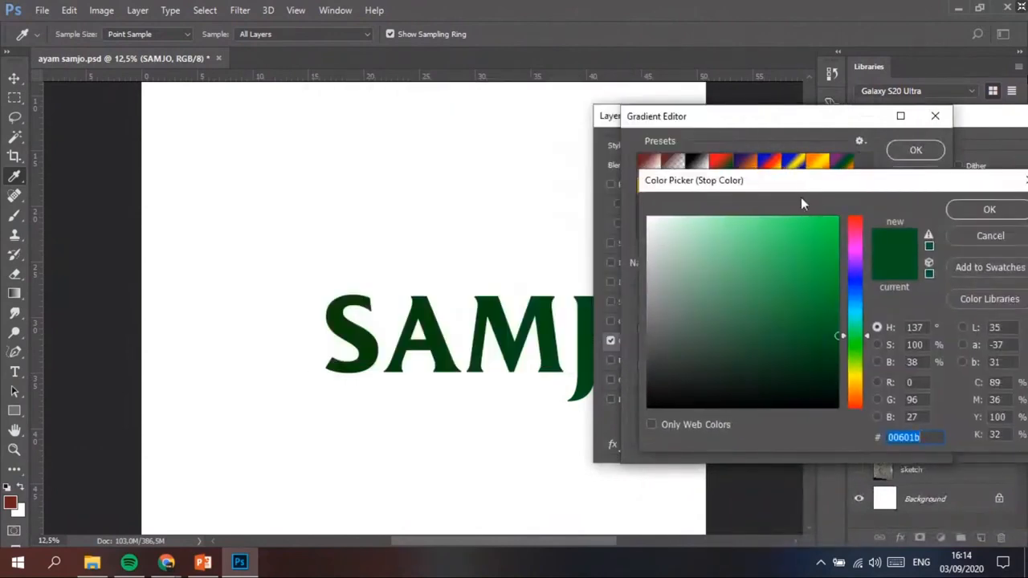
{"action": "mouse_move", "coordinate": [781, 275]}
{"action": "left_mouse_down"}
{"action": "mouse_move", "coordinate": [789, 294]}
{"action": "mouse_move", "coordinate": [768, 229]}
{"action": "mouse_move", "coordinate": [814, 237]}
{"action": "mouse_move", "coordinate": [841, 265]}
{"action": "mouse_move", "coordinate": [835, 303]}
{"action": "left_mouse_up"}
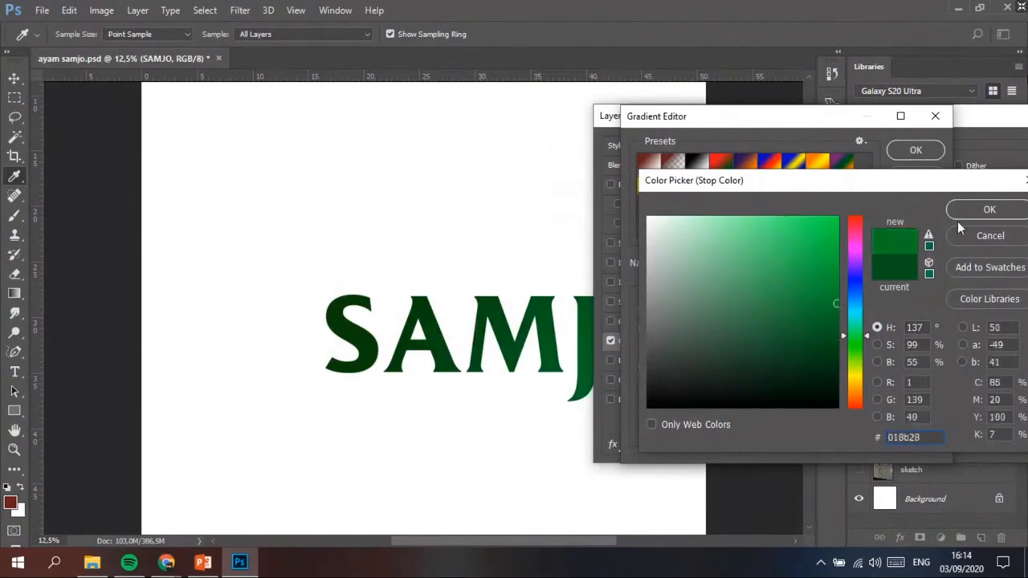
{"action": "left_click", "coordinate": [984, 213]}
{"action": "left_click", "coordinate": [913, 151]}
Rotate the SAMJO gradient overlay to an angle of 82°, keeping the lettering in view beside its settings
{"action": "left_click_drag", "start_coordinate": [904, 121], "coordinate": [235, 241]}
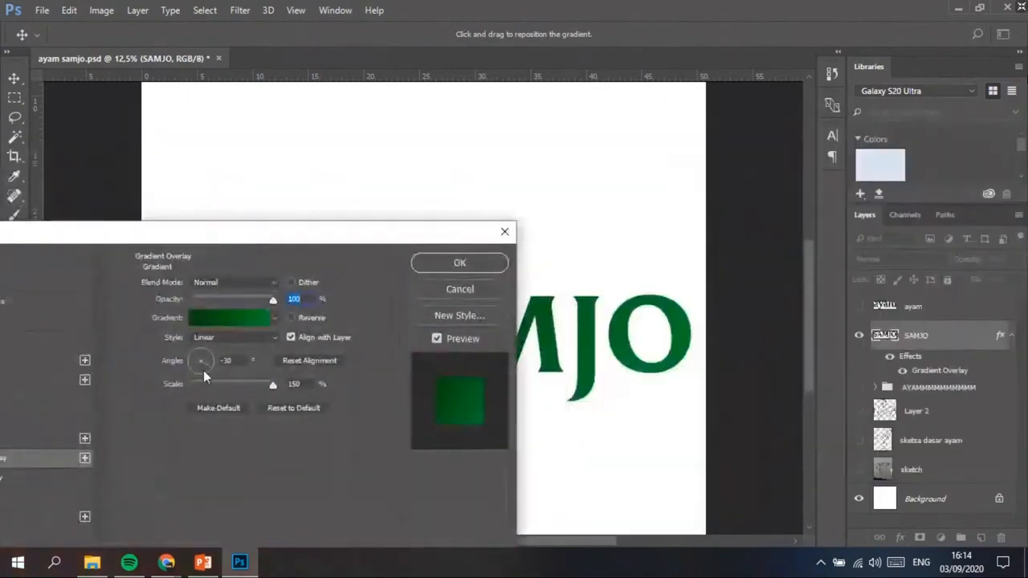
{"action": "left_click_drag", "start_coordinate": [203, 370], "coordinate": [201, 340]}
{"action": "left_click_drag", "start_coordinate": [225, 232], "coordinate": [1001, 188]}
{"action": "mouse_move", "coordinate": [969, 325]}
{"action": "left_mouse_down"}
{"action": "mouse_move", "coordinate": [975, 309]}
{"action": "mouse_move", "coordinate": [958, 309]}
{"action": "left_mouse_up"}
Brighten the green of the gradient's end color stop and accept the edited gradient
{"action": "left_click", "coordinate": [975, 278]}
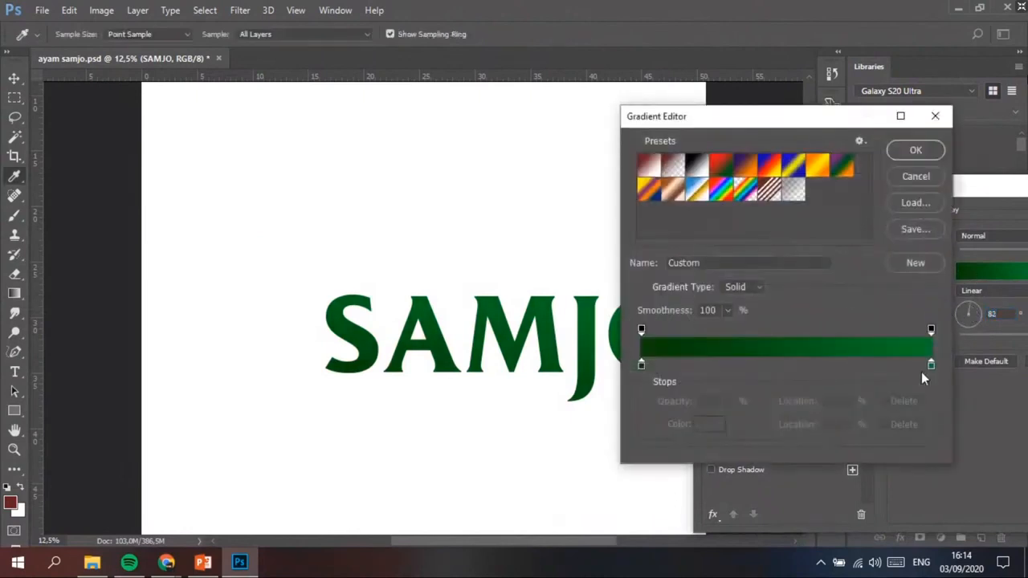
{"action": "left_click", "coordinate": [709, 425]}
{"action": "type", "text": "00ac30"}
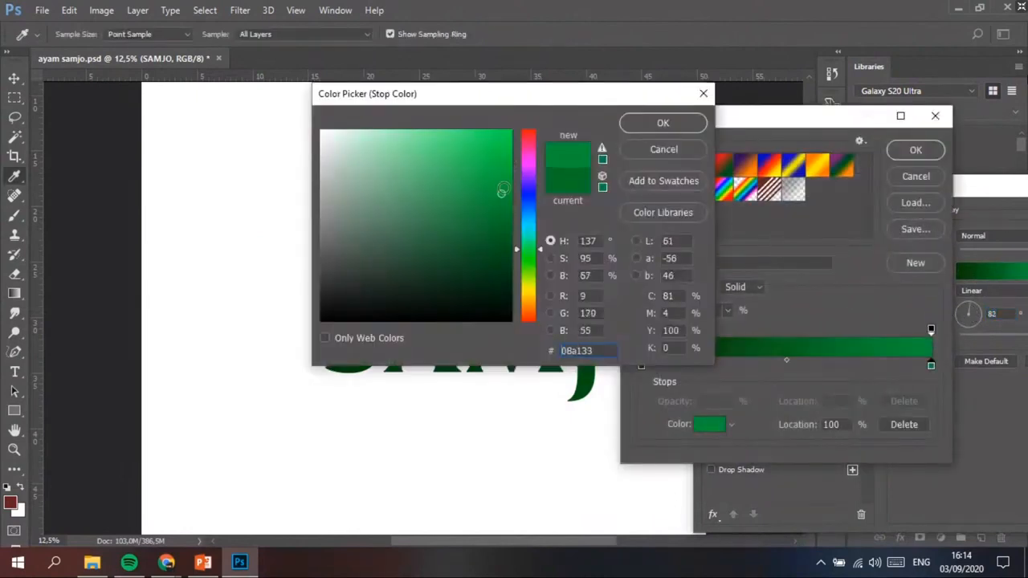
{"action": "left_click", "coordinate": [685, 128]}
{"action": "left_click", "coordinate": [914, 150]}
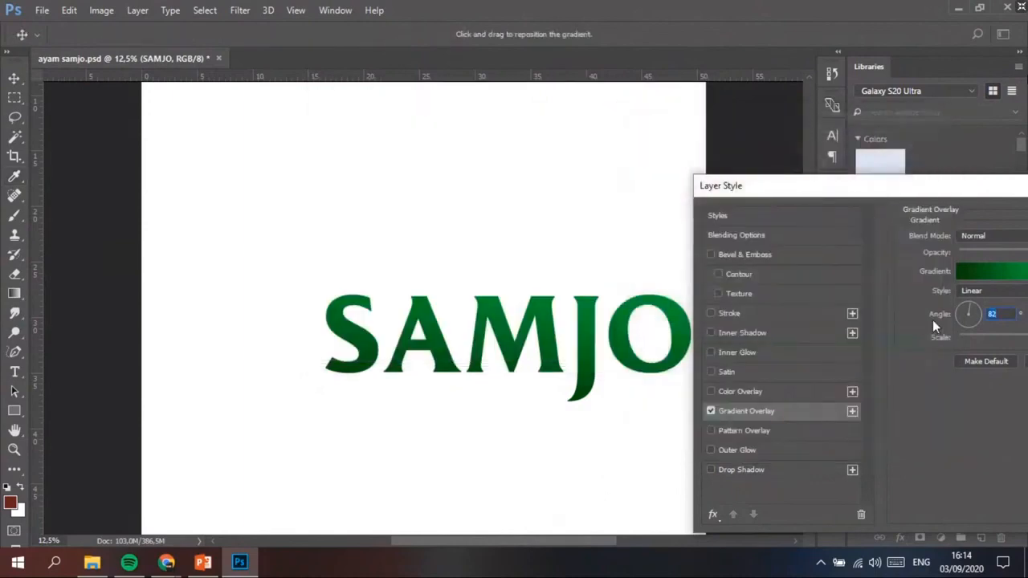
Set the gradient overlay's angle to 90° and scale to 68%, and apply the layer style
{"action": "mouse_move", "coordinate": [975, 319]}
{"action": "left_mouse_down"}
{"action": "mouse_move", "coordinate": [957, 318]}
{"action": "mouse_move", "coordinate": [972, 309]}
{"action": "left_mouse_up"}
{"action": "left_click_drag", "start_coordinate": [927, 193], "coordinate": [888, 107]}
{"action": "left_click_drag", "start_coordinate": [1006, 255], "coordinate": [961, 255]}
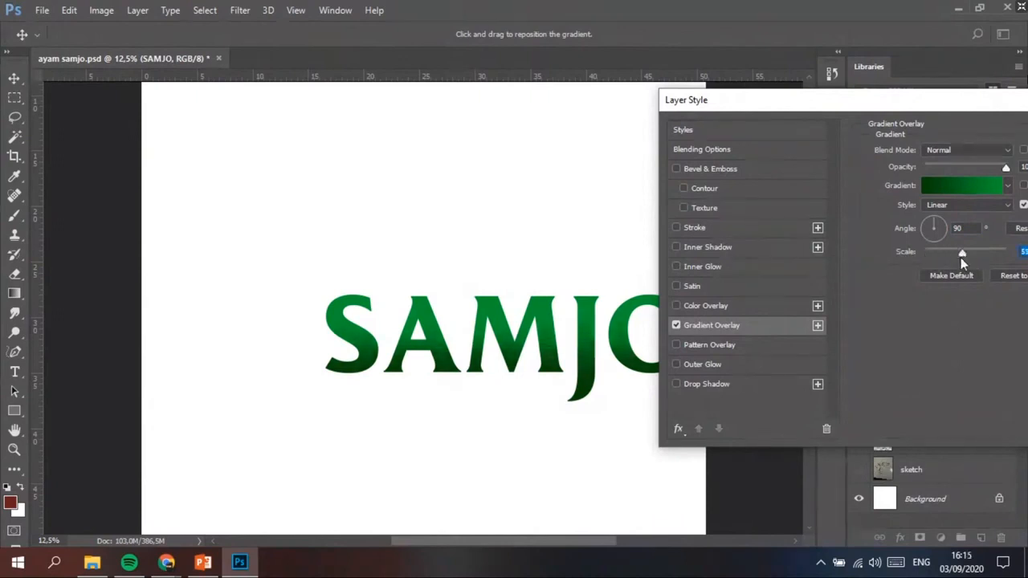
{"action": "left_click_drag", "start_coordinate": [901, 110], "coordinate": [873, 122]}
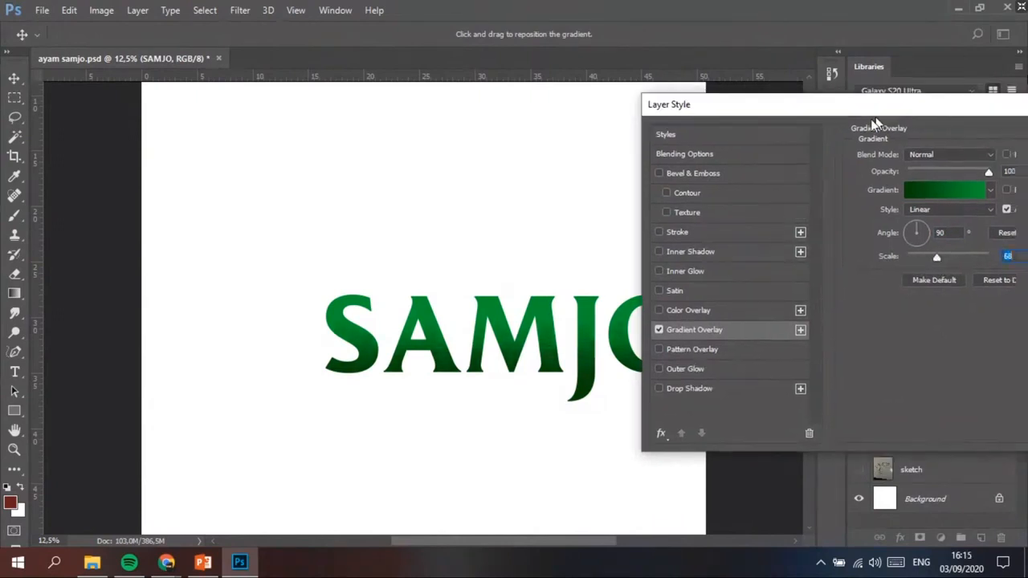
{"action": "key", "text": "Return"}
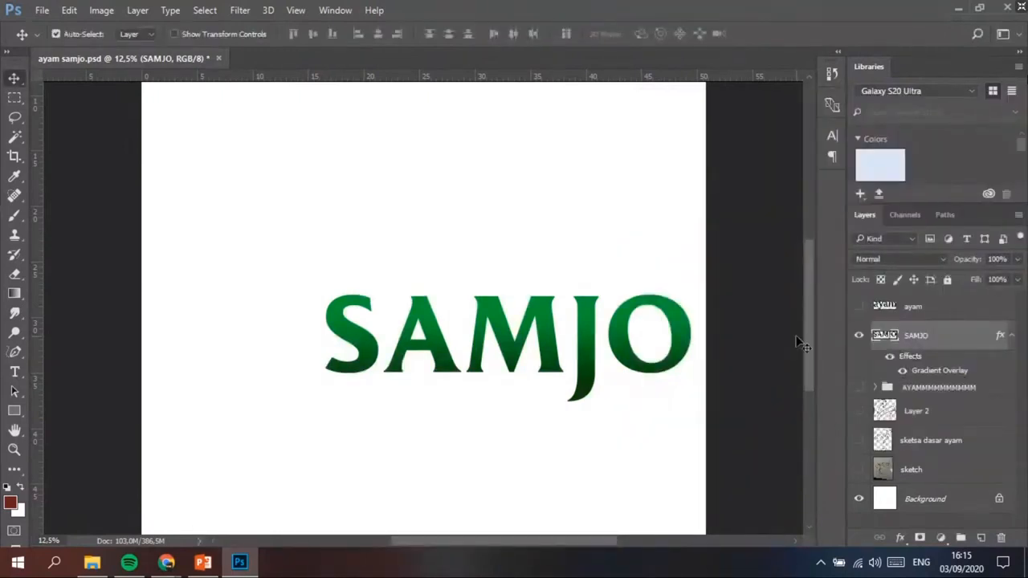
Cancel duplicating the SAMJO layer and undo its Gradient Overlay effect
{"action": "left_click_drag", "start_coordinate": [810, 333], "coordinate": [810, 327]}
{"action": "right_click", "coordinate": [917, 335]}
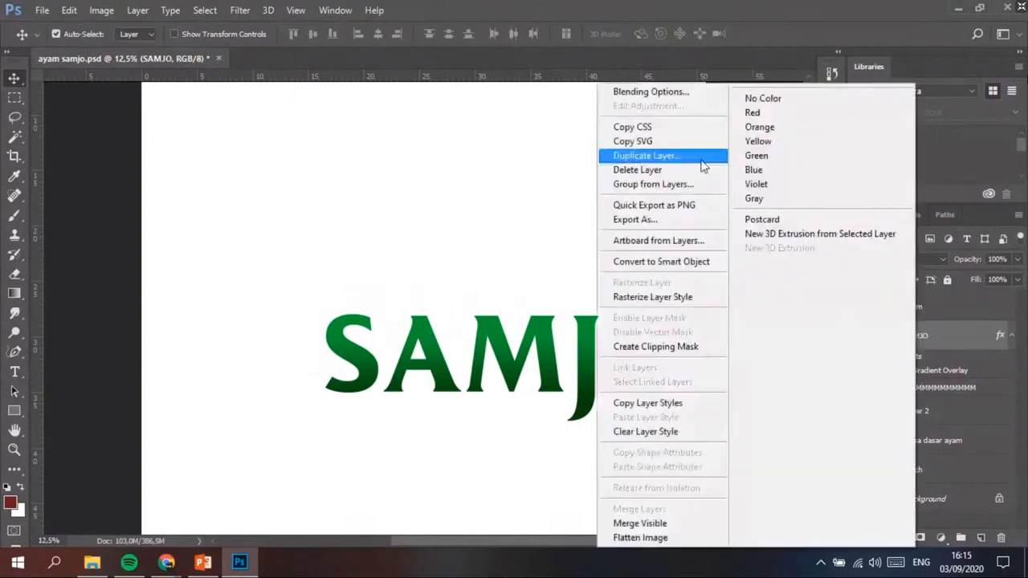
{"action": "left_click", "coordinate": [698, 158]}
{"action": "left_click", "coordinate": [645, 191]}
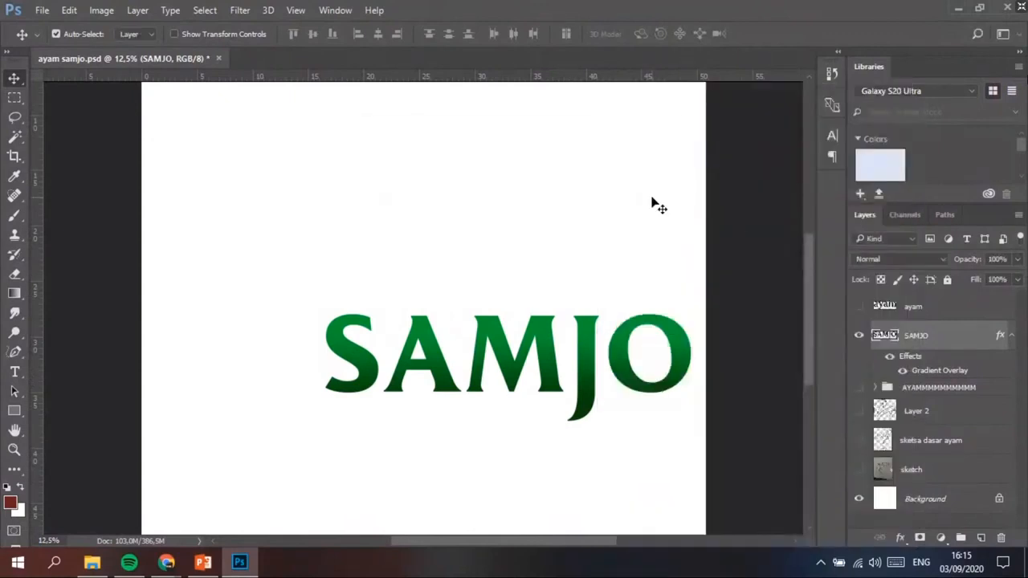
{"action": "key", "text": "ctrl+z"}
Duplicate the plain SAMJO layer and hide the original, leaving the copy shown
{"action": "right_click", "coordinate": [915, 337]}
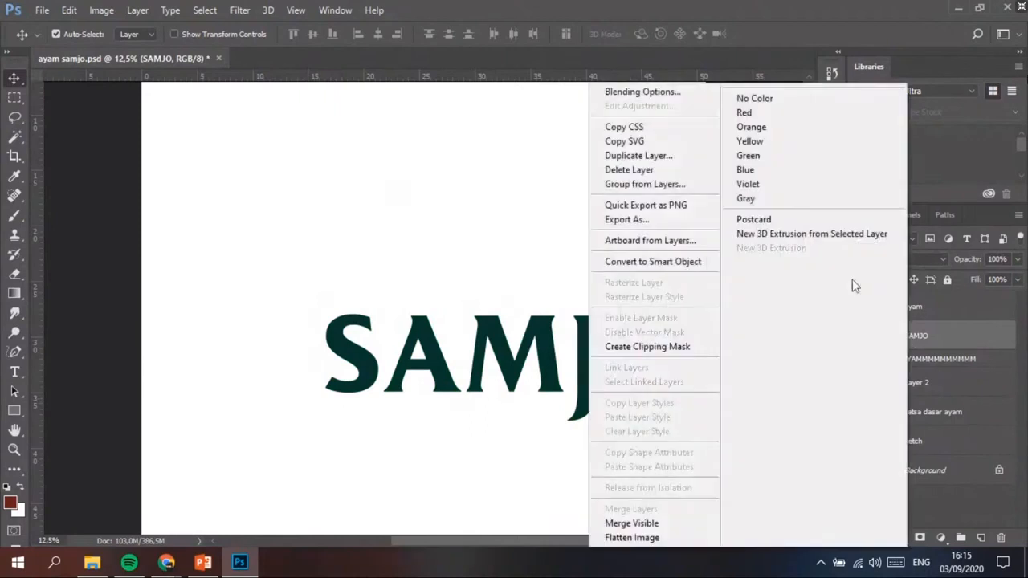
{"action": "left_click", "coordinate": [671, 155]}
{"action": "left_click", "coordinate": [654, 175]}
{"action": "left_click", "coordinate": [859, 366]}
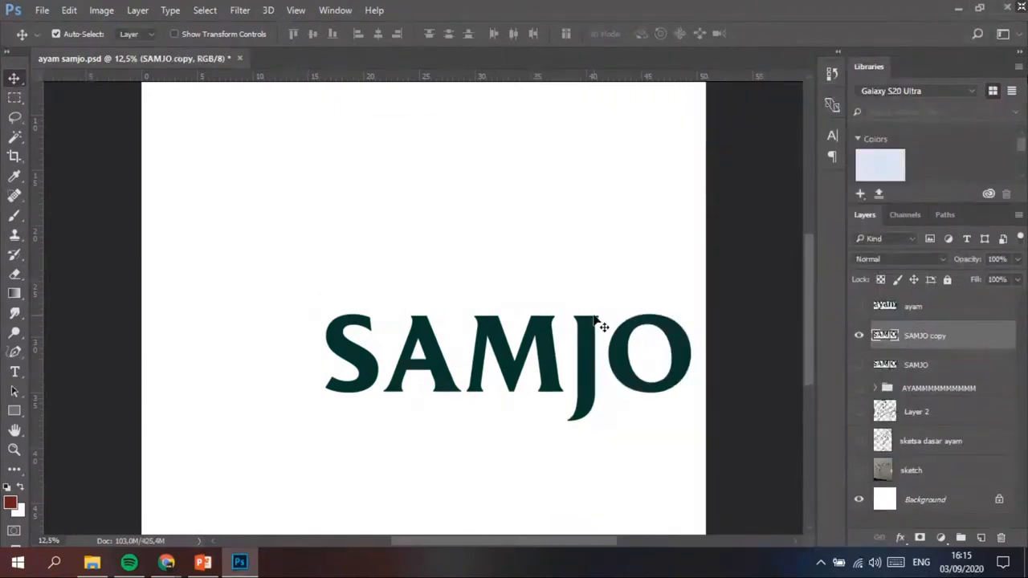
Add a new layer with the text GRADASI in Gotham at 72 pt above the SAMJO wordmark
{"action": "left_click", "coordinate": [981, 537]}
{"action": "key", "text": "t"}
{"action": "left_click", "coordinate": [272, 172]}
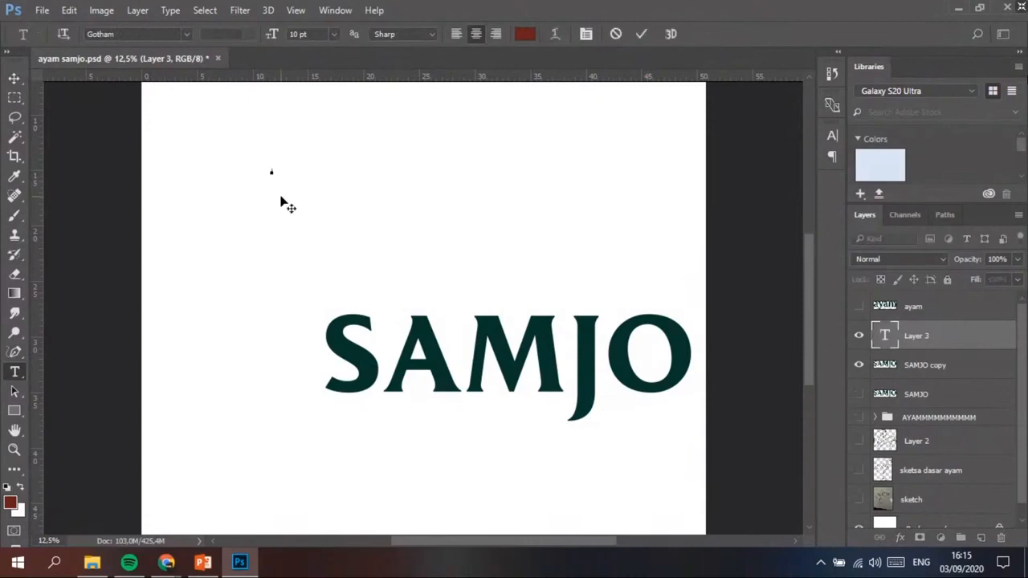
{"action": "left_click", "coordinate": [333, 34]}
{"action": "left_click", "coordinate": [324, 254]}
{"action": "left_click", "coordinate": [331, 34]}
{"action": "left_click", "coordinate": [323, 304]}
{"action": "type", "text": "GRADASI"}
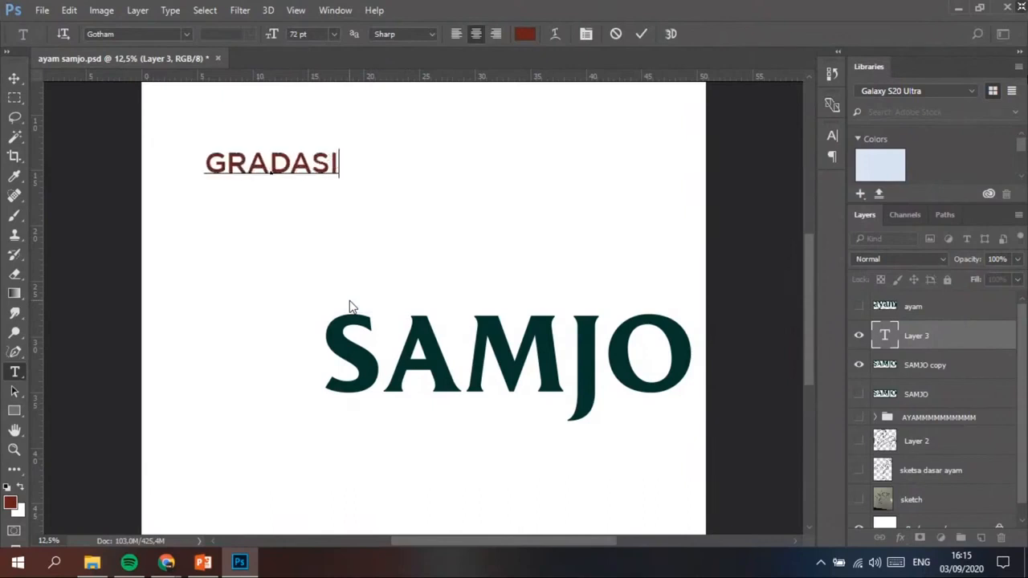
{"action": "left_click", "coordinate": [14, 78]}
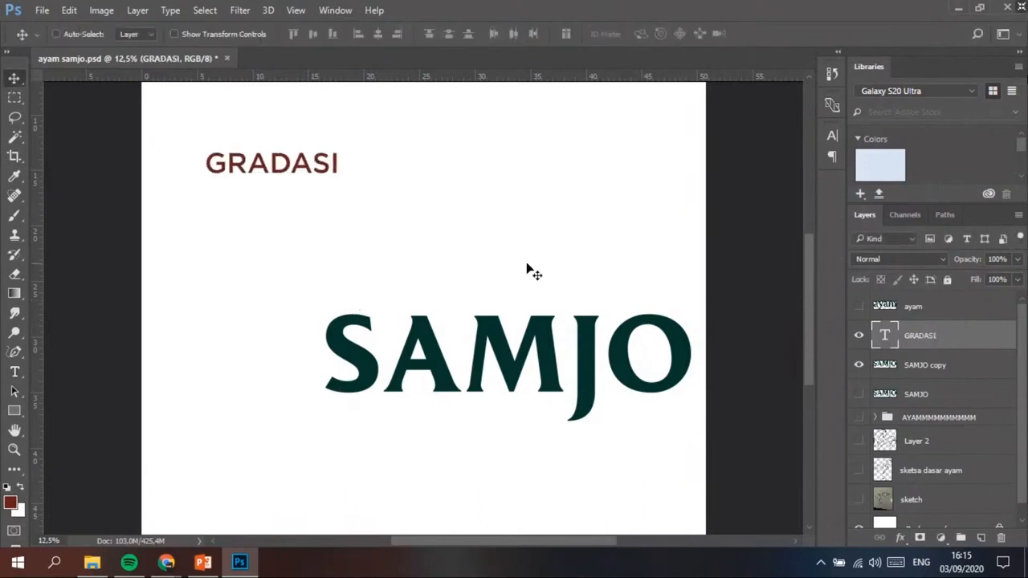
Hide the SAMJO copy layer and enlarge the GRADASI text proportionally to about 295%, undoing a first stretched attempt
{"action": "key", "text": "ctrl+t"}
{"action": "left_click_drag", "start_coordinate": [348, 180], "coordinate": [602, 318]}
{"action": "left_click", "coordinate": [858, 365]}
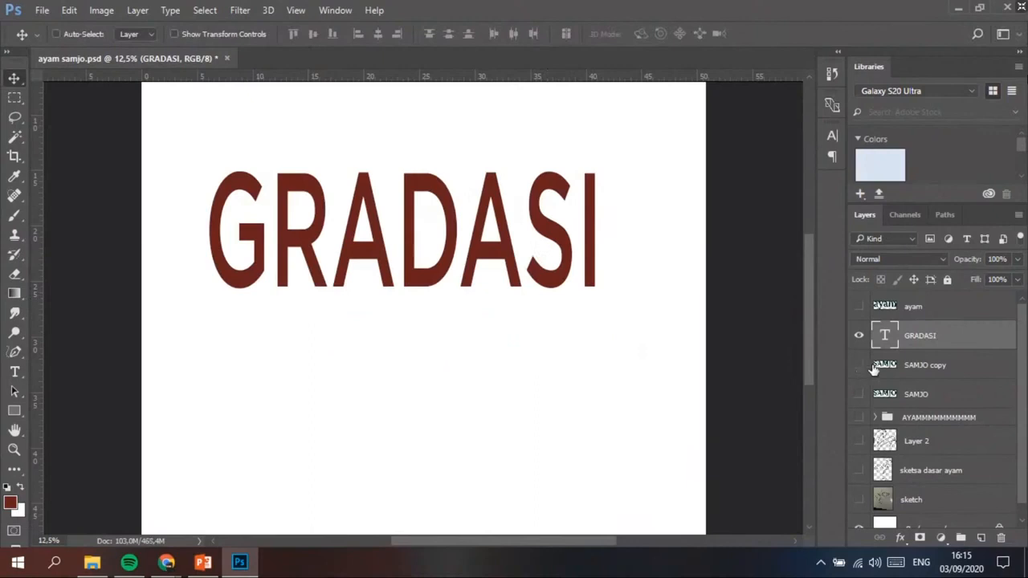
{"action": "key", "text": "ctrl+z"}
{"action": "key", "text": "ctrl+t"}
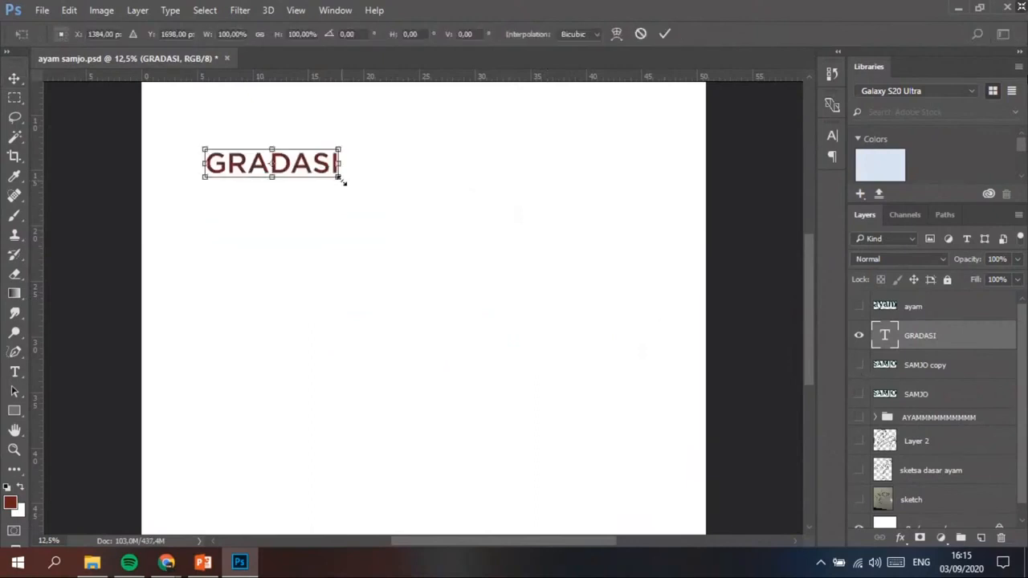
{"action": "left_click_drag", "start_coordinate": [340, 179], "coordinate": [585, 323]}
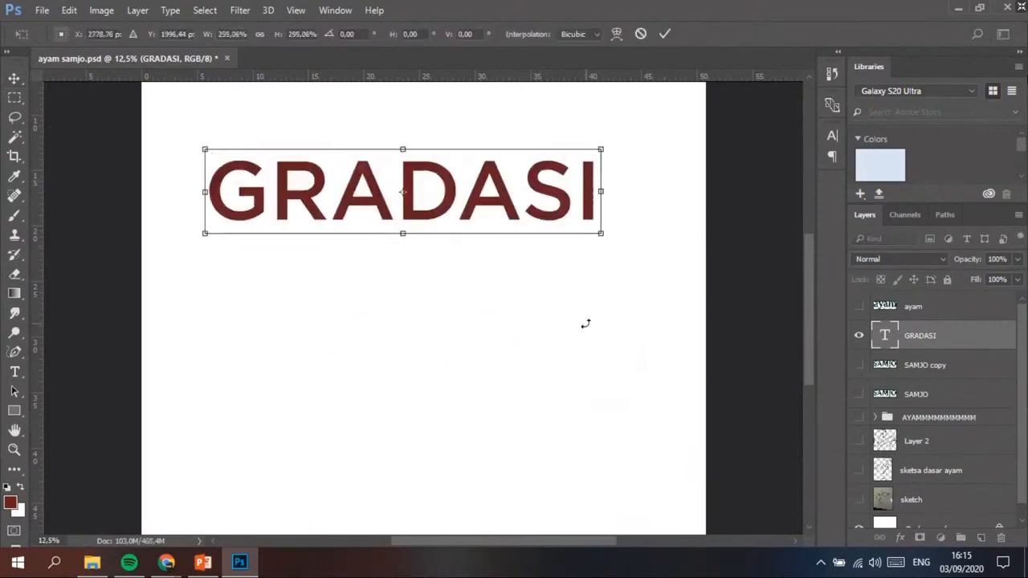
{"action": "key", "text": "Return"}
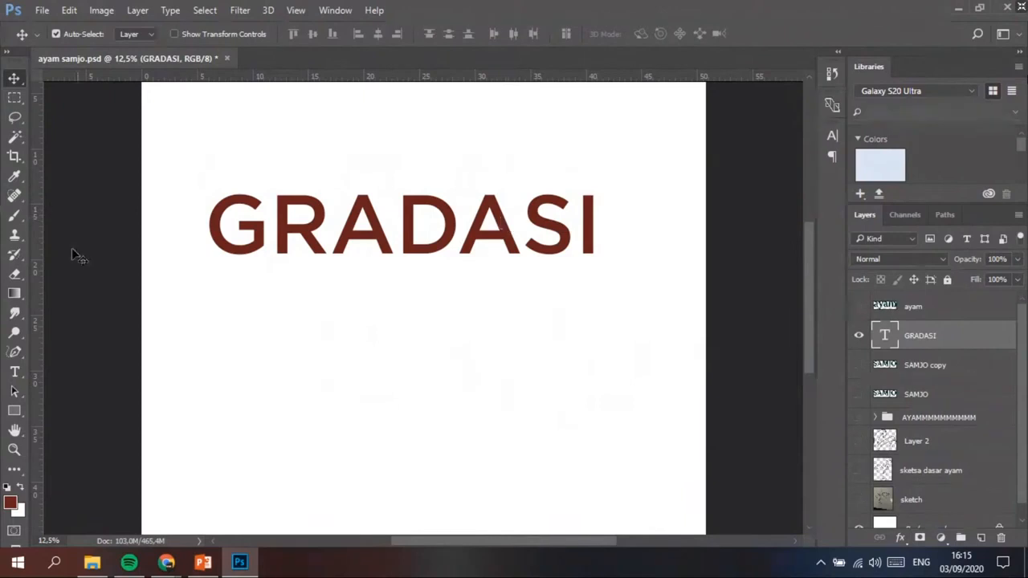
Start erasing on the GRADASI text with the Eraser tool and accept rasterizing its type layer
{"action": "left_click", "coordinate": [16, 274]}
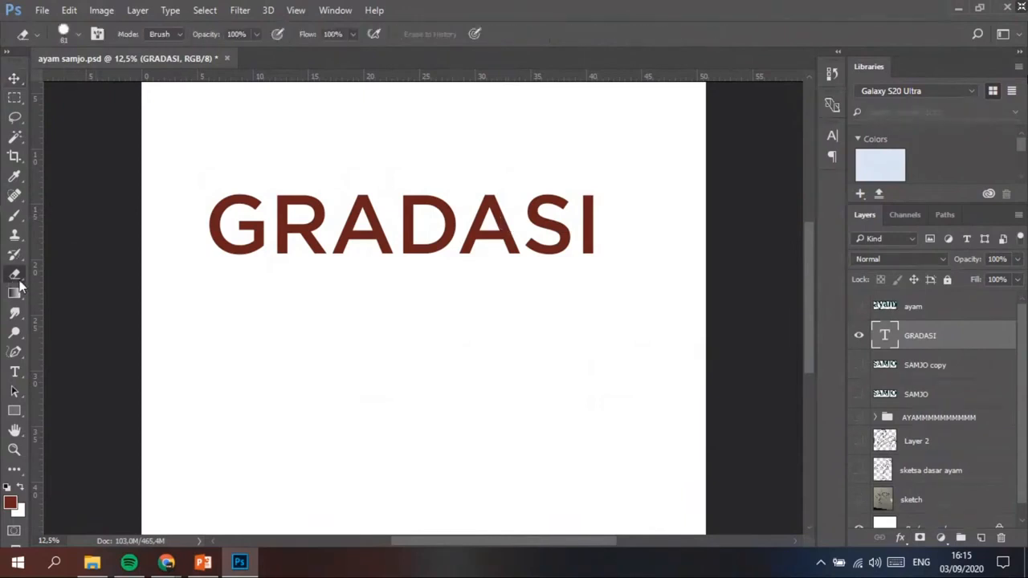
{"action": "left_click", "coordinate": [14, 136]}
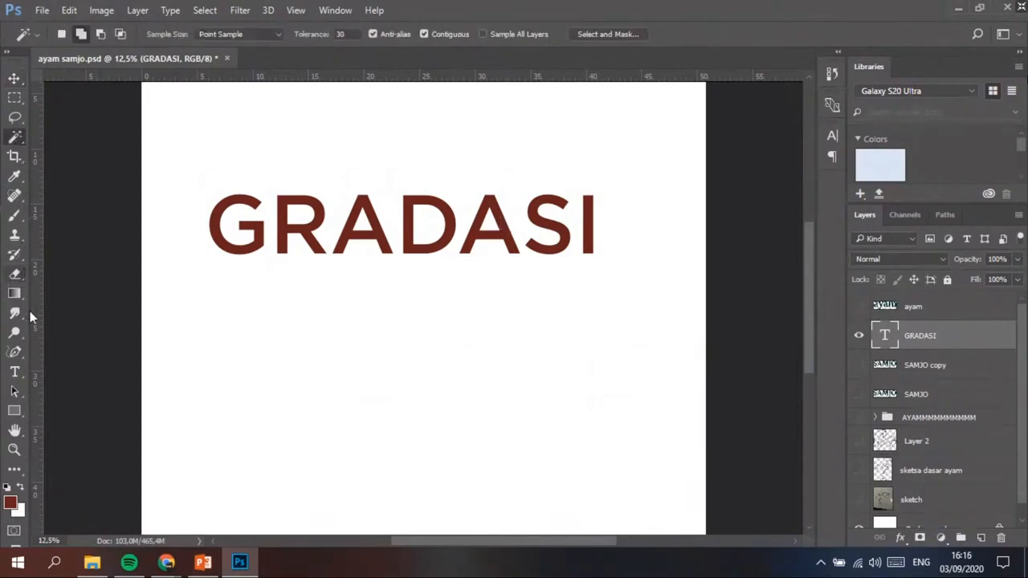
{"action": "left_click", "coordinate": [14, 275]}
{"action": "left_click", "coordinate": [397, 218]}
{"action": "left_click_drag", "start_coordinate": [435, 170], "coordinate": [592, 173]}
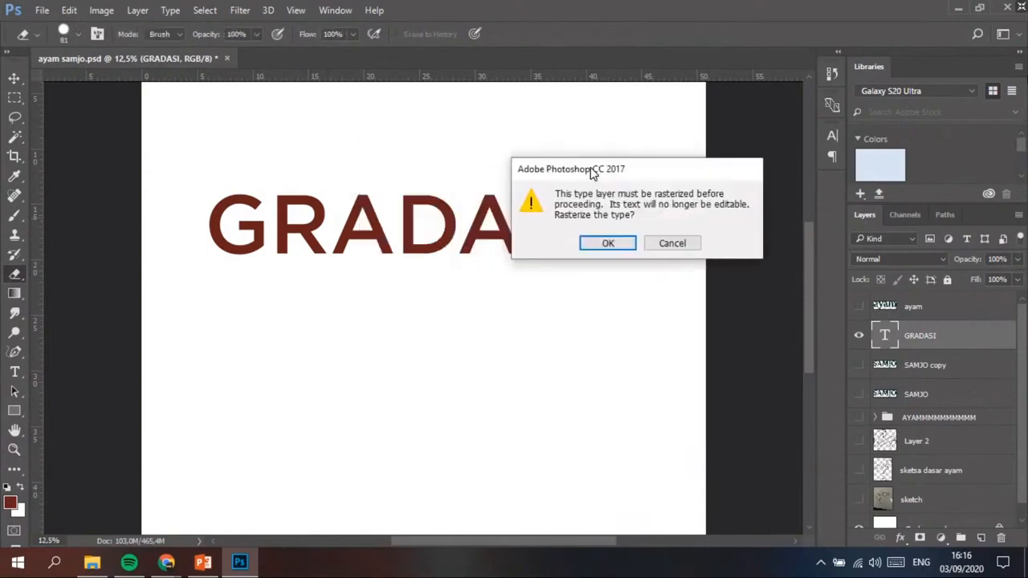
{"action": "left_click", "coordinate": [607, 243]}
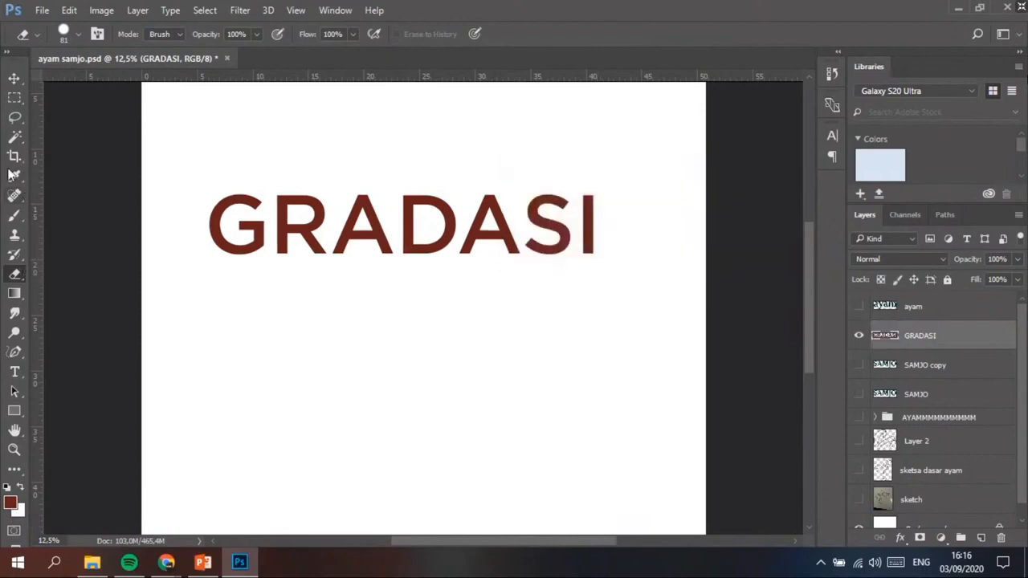
Lasso the upper part of the GRADASI letters along a wavy line and cut it to a new layer
{"action": "left_click", "coordinate": [14, 120]}
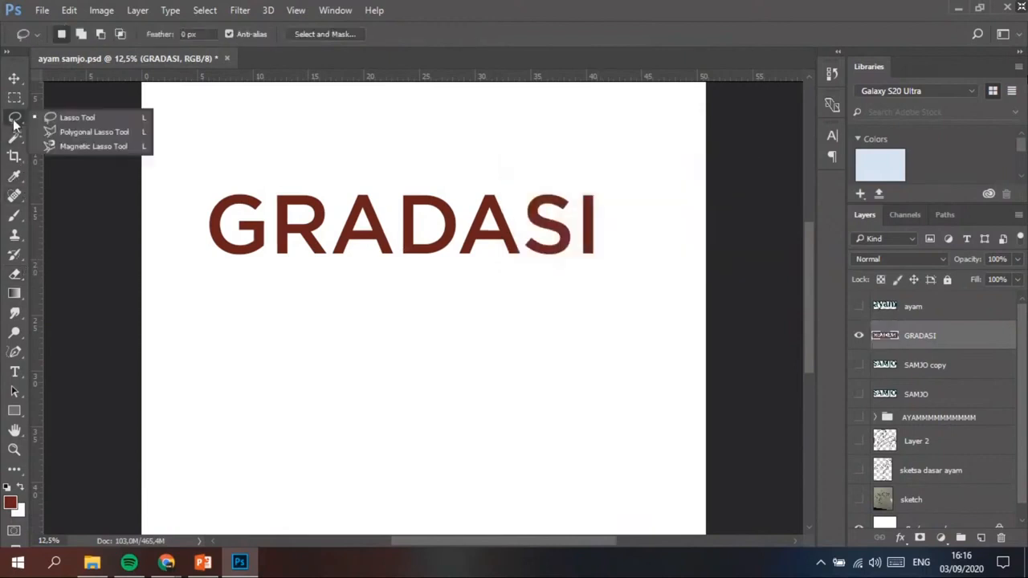
{"action": "left_click", "coordinate": [69, 120]}
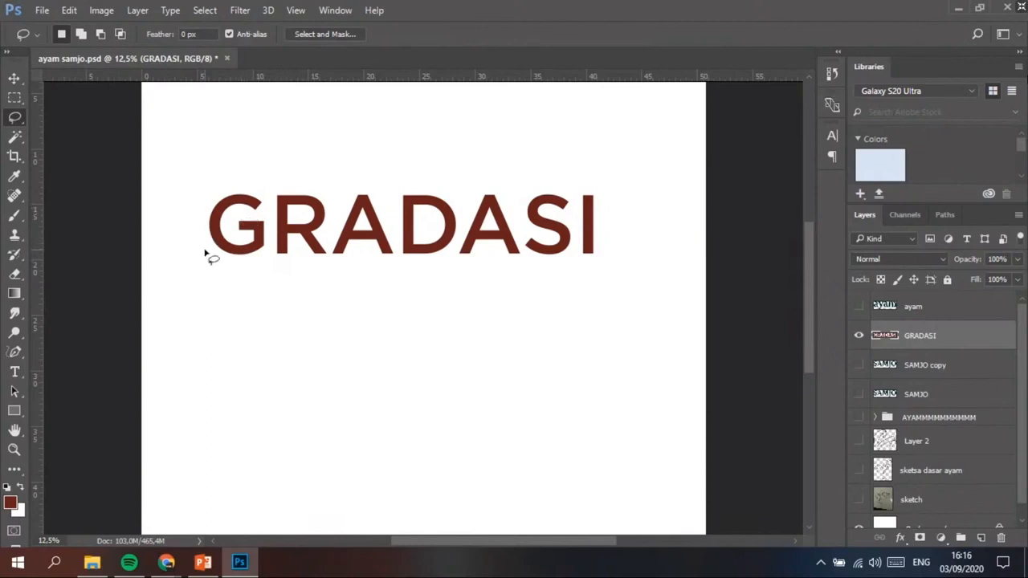
{"action": "mouse_move", "coordinate": [204, 253]}
{"action": "left_mouse_down"}
{"action": "mouse_move", "coordinate": [302, 225]}
{"action": "mouse_move", "coordinate": [457, 243]}
{"action": "mouse_move", "coordinate": [519, 225]}
{"action": "mouse_move", "coordinate": [593, 227]}
{"action": "mouse_move", "coordinate": [627, 163]}
{"action": "mouse_move", "coordinate": [372, 117]}
{"action": "mouse_move", "coordinate": [259, 119]}
{"action": "mouse_move", "coordinate": [169, 151]}
{"action": "left_mouse_up"}
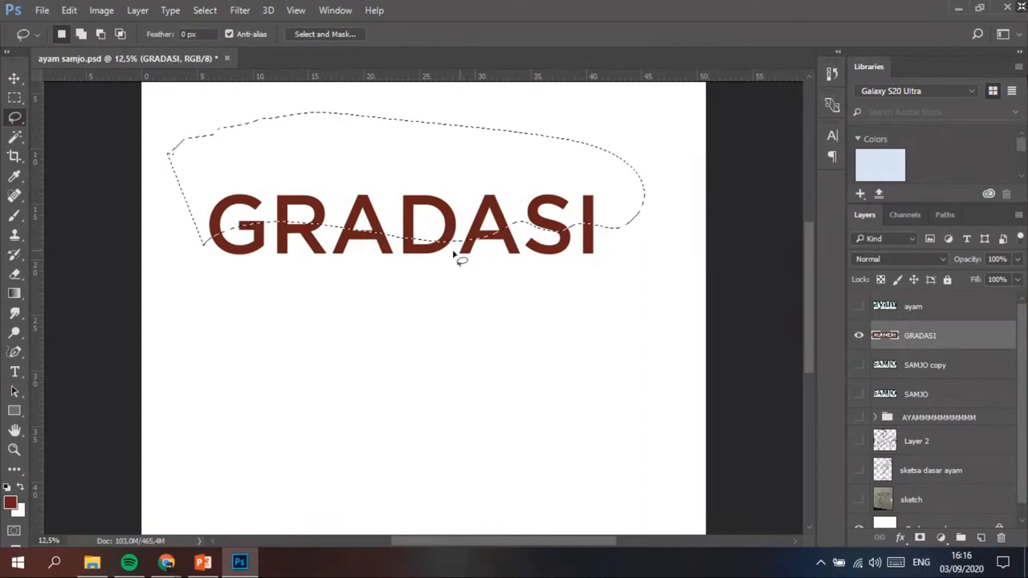
{"action": "right_click", "coordinate": [415, 166]}
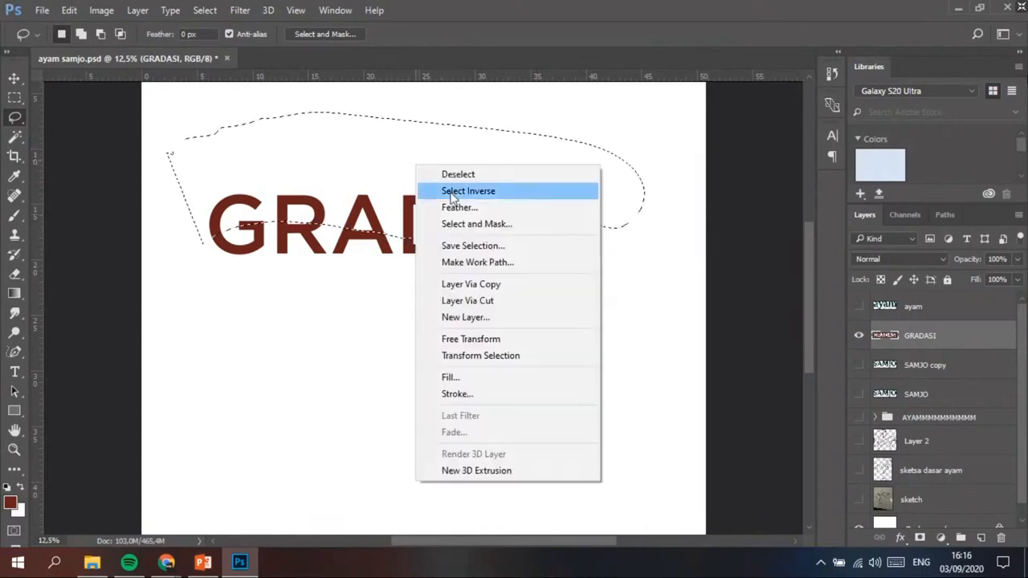
{"action": "left_click", "coordinate": [489, 301]}
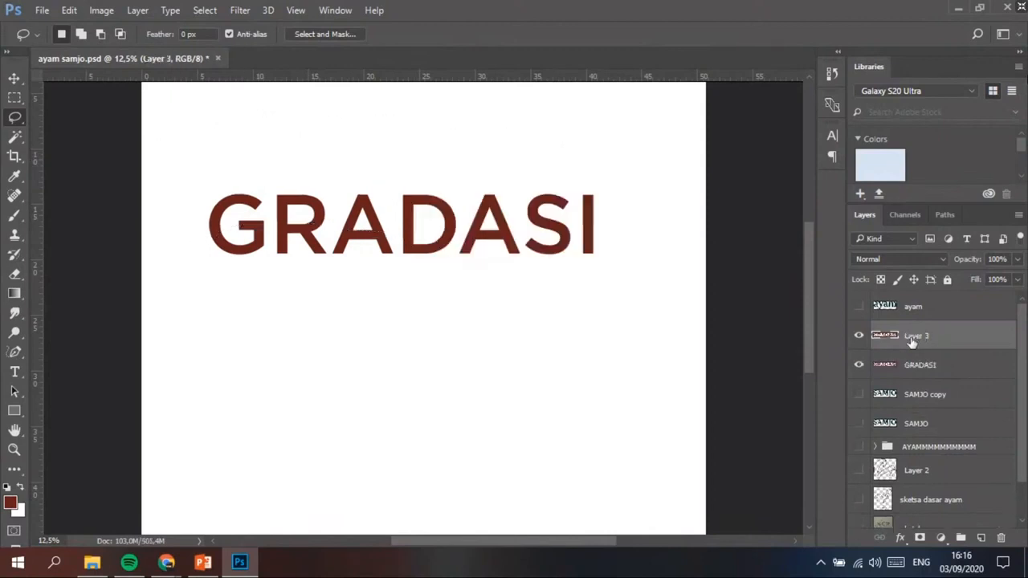
Compare the two parts of the split GRADASI text by toggling the visibility of Layer 3 and the GRADASI layer
{"action": "left_click", "coordinate": [858, 336], "text": "alt"}
{"action": "left_click", "coordinate": [858, 336]}
{"action": "left_click", "coordinate": [858, 335]}
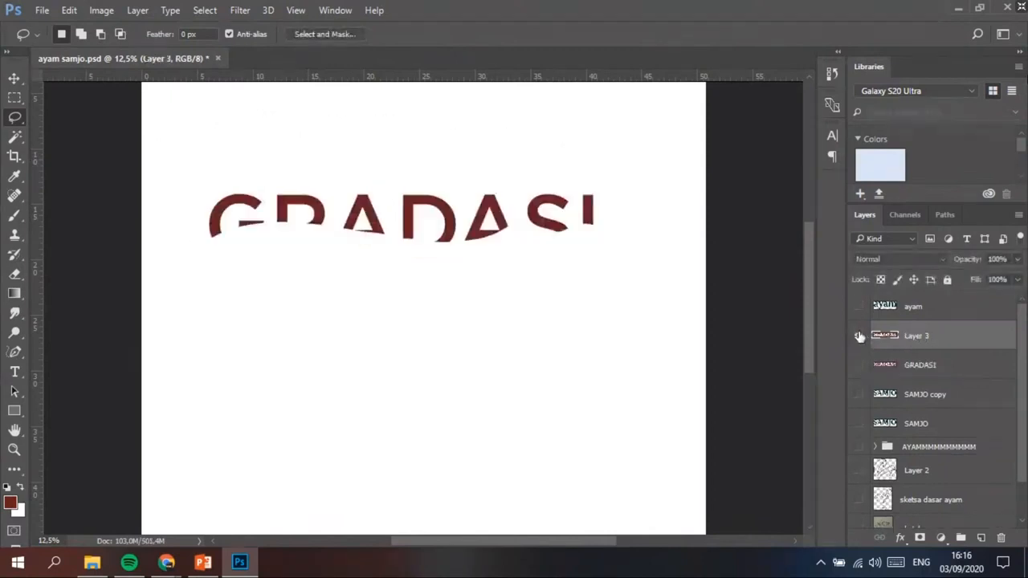
{"action": "left_click", "coordinate": [858, 336]}
{"action": "left_click", "coordinate": [859, 336]}
{"action": "left_click", "coordinate": [858, 364]}
Add a Color Overlay to Layer 3, sampling the dark red of the GRADASI letters and choosing a brighter red shade from it
{"action": "left_click", "coordinate": [907, 538]}
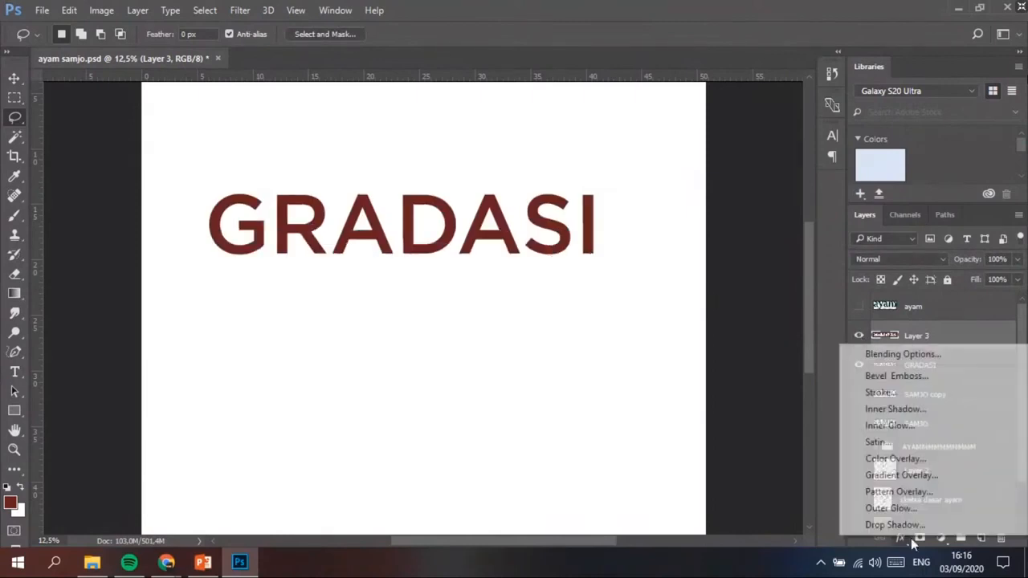
{"action": "key", "text": "Escape"}
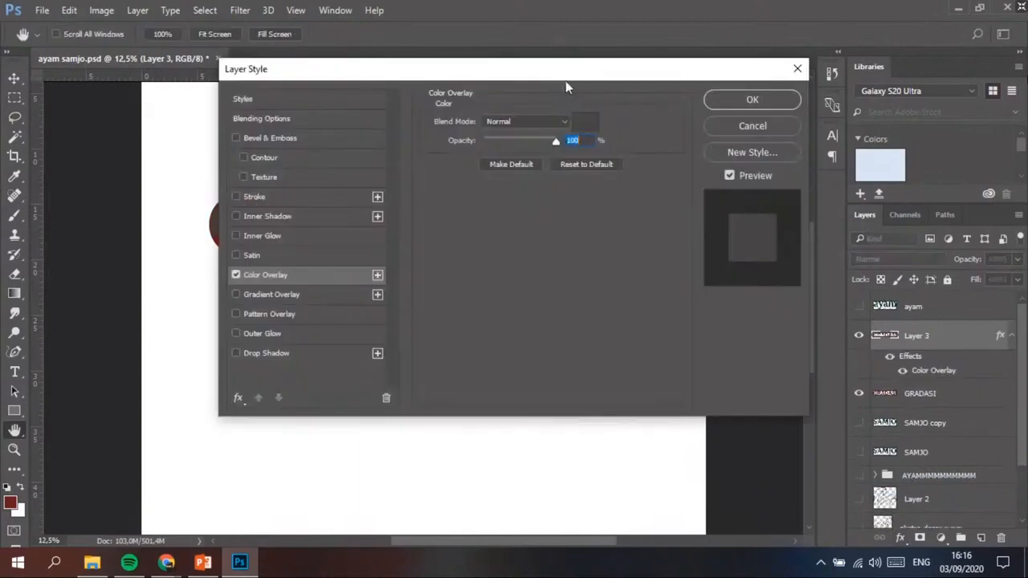
{"action": "left_click_drag", "start_coordinate": [566, 80], "coordinate": [850, 147]}
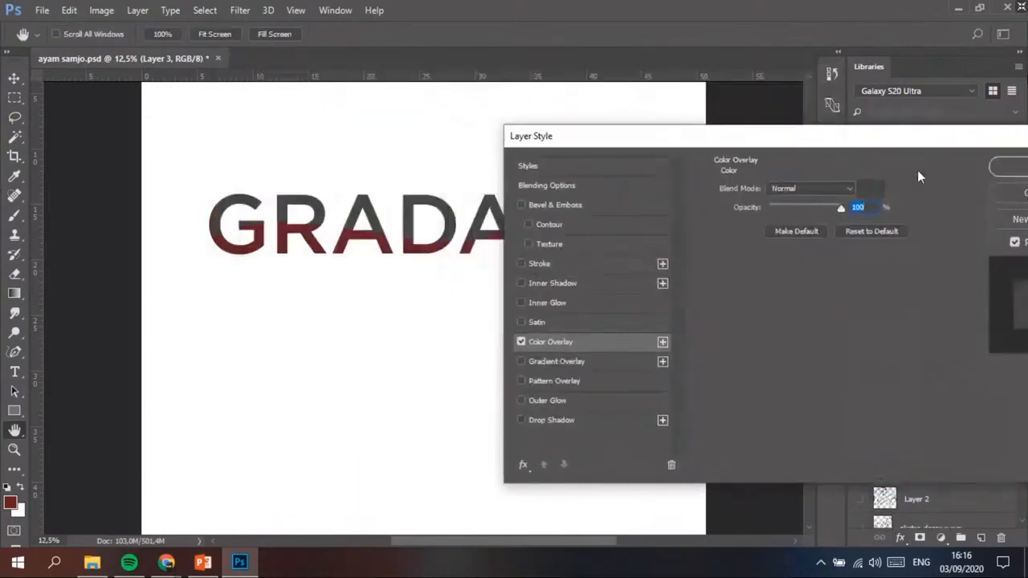
{"action": "left_click", "coordinate": [874, 191]}
{"action": "left_click", "coordinate": [292, 231]}
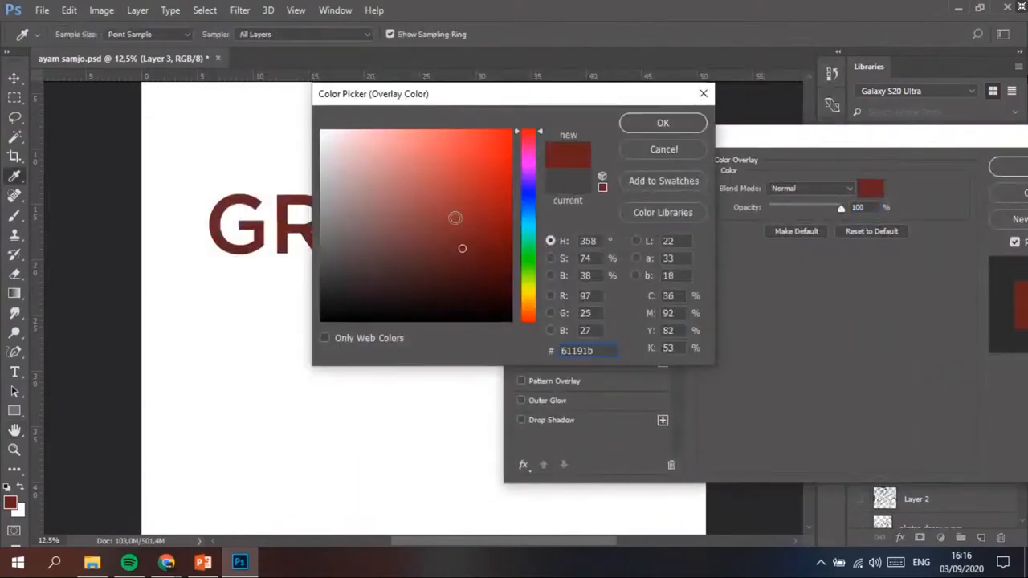
{"action": "left_click", "coordinate": [454, 219]}
{"action": "left_click", "coordinate": [662, 123]}
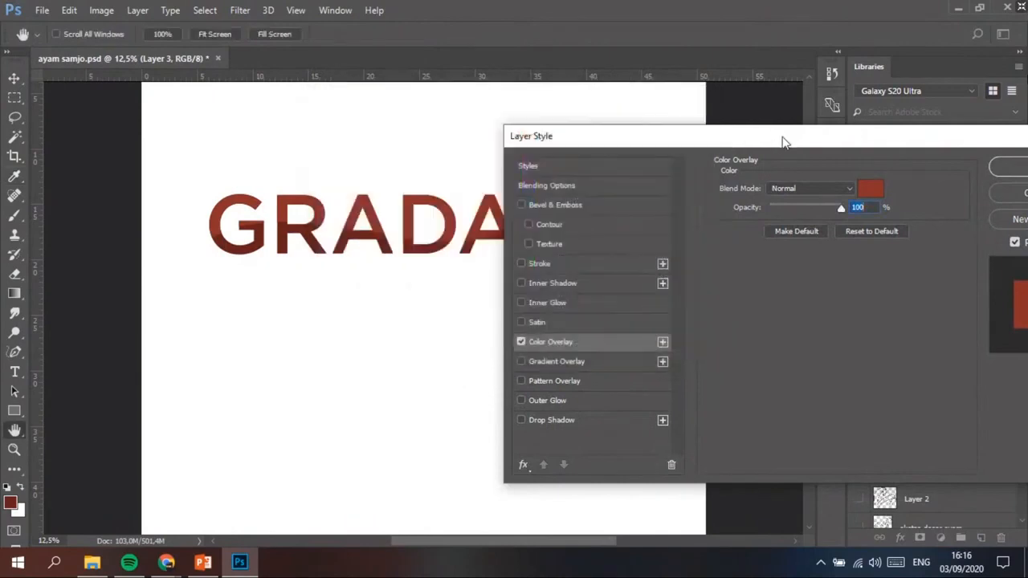
{"action": "left_click_drag", "start_coordinate": [666, 129], "coordinate": [475, 321]}
{"action": "left_click", "coordinate": [812, 355]}
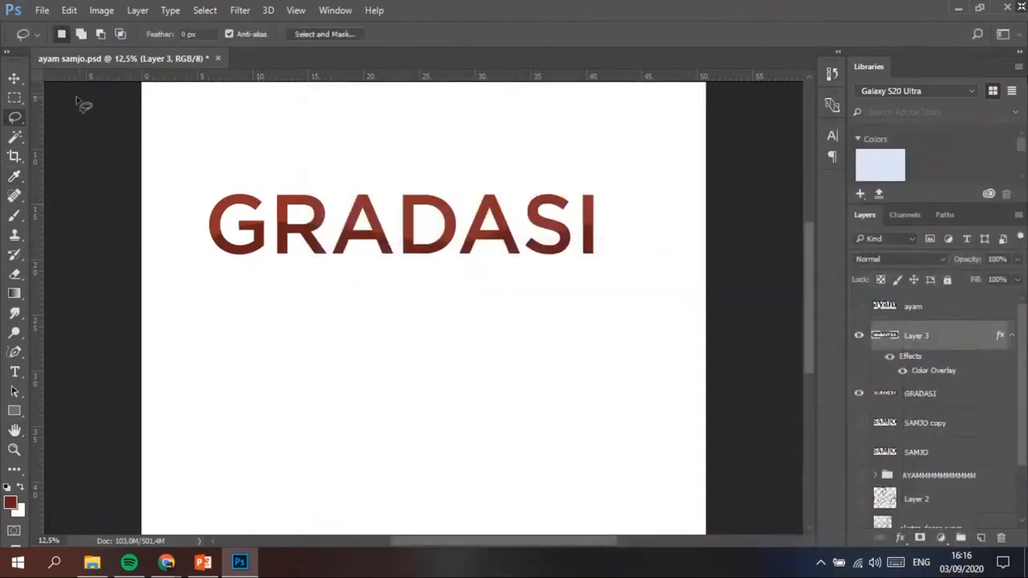
Lighten Layer 3's Color Overlay to the red #a84346 for stronger contrast with the lower part of the letters
{"action": "left_click", "coordinate": [15, 78]}
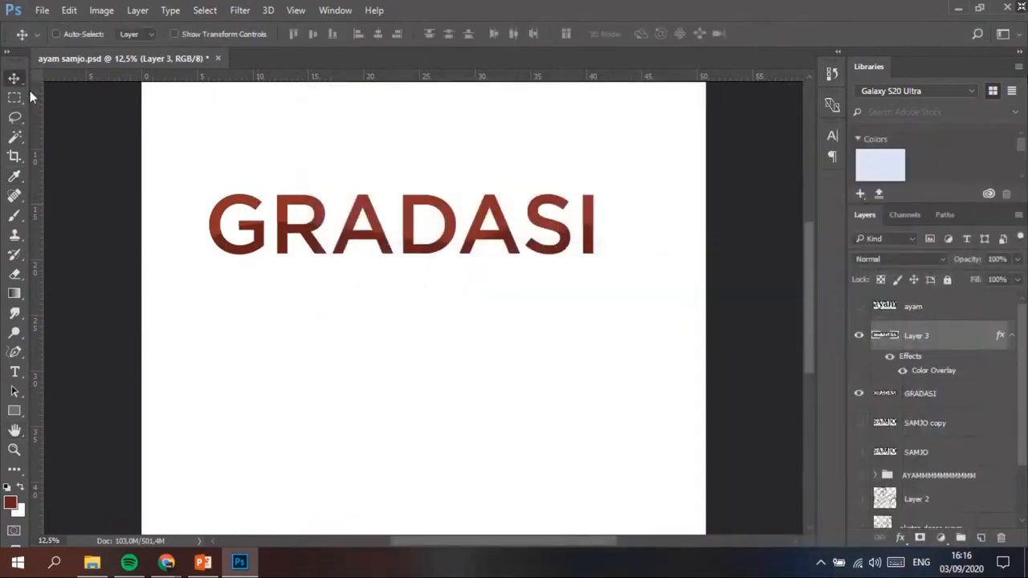
{"action": "key", "text": "ctrl+plus"}
{"action": "key", "text": "ctrl+plus"}
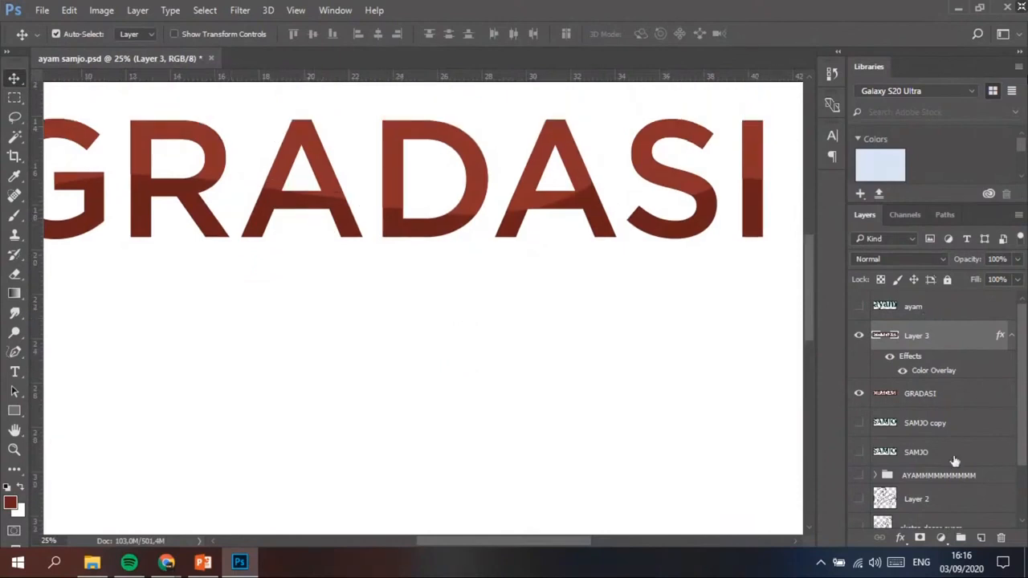
{"action": "left_click", "coordinate": [900, 539]}
{"action": "left_click", "coordinate": [920, 459]}
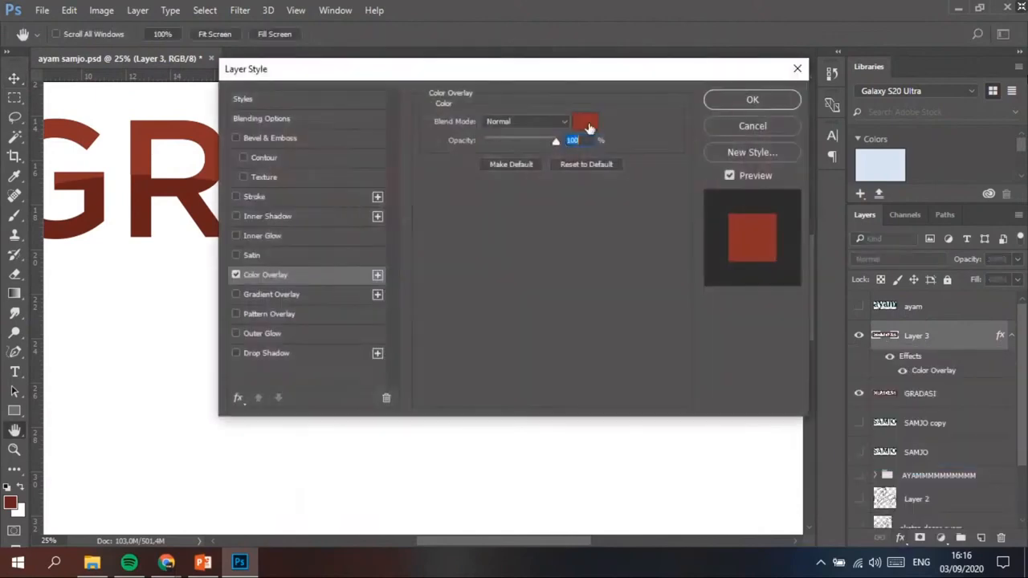
{"action": "left_click", "coordinate": [586, 121]}
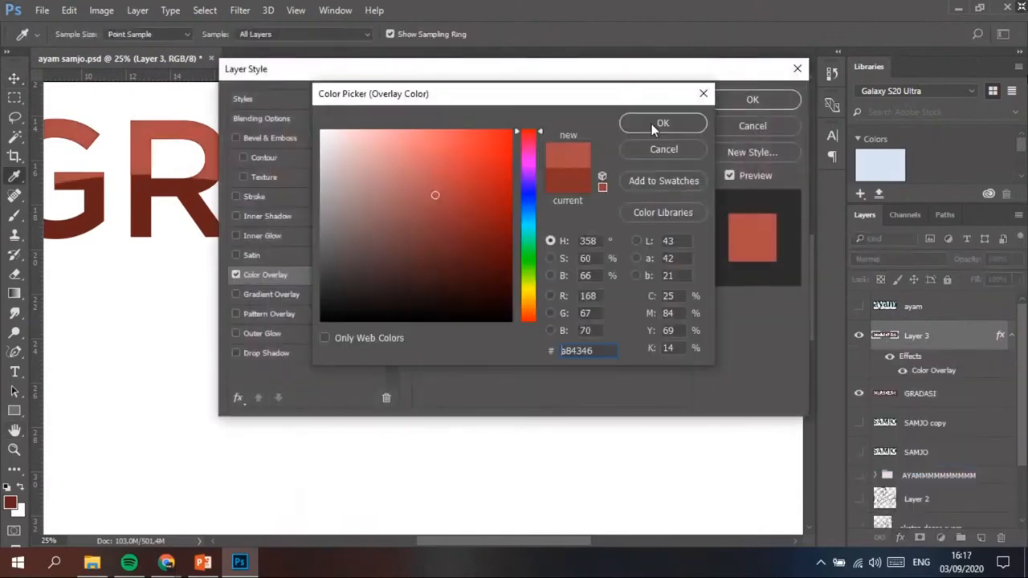
{"action": "left_click", "coordinate": [662, 123]}
{"action": "left_click", "coordinate": [746, 99]}
{"action": "key", "text": "ctrl+minus"}
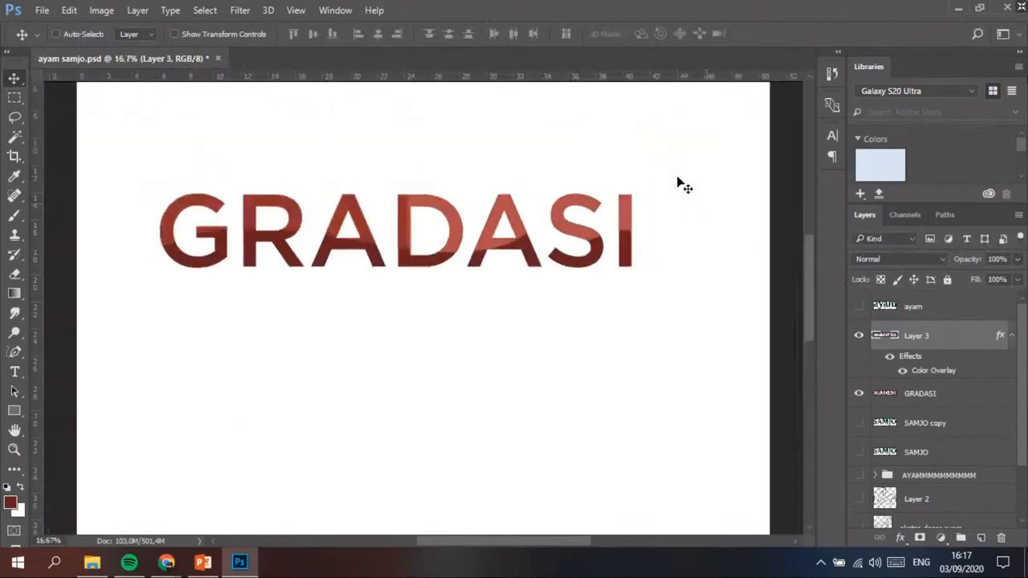
{"action": "key", "text": "ctrl+minus"}
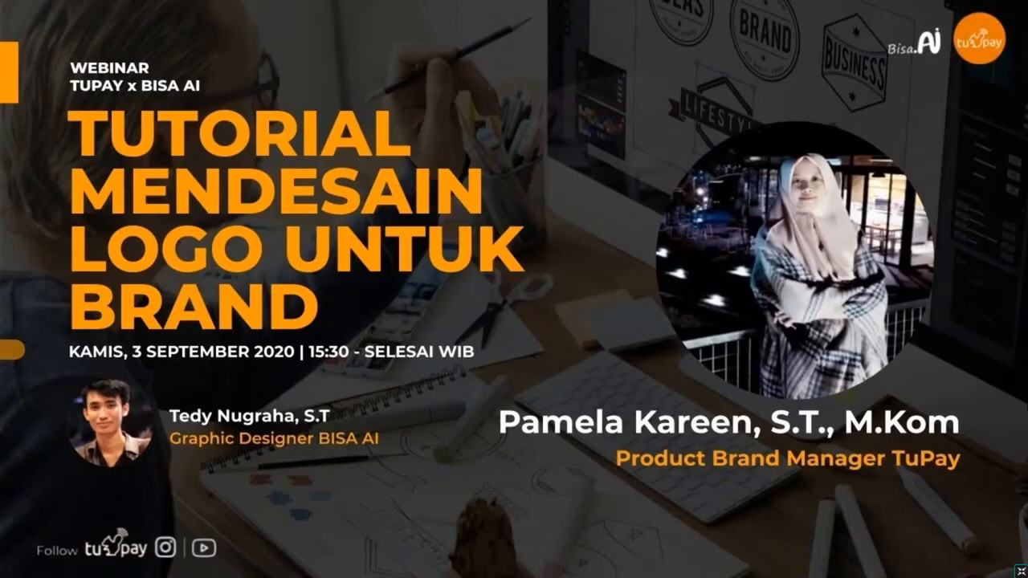